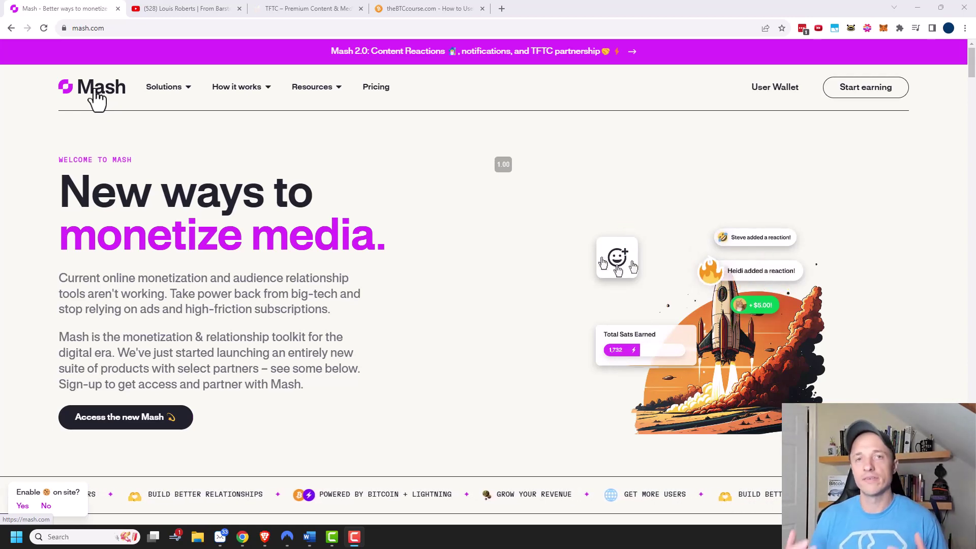
# Step: Review the Mash homepage's feature sections, from Reactions, Donations and Content Monetization down to the on-site Hub
pyautogui.scroll(-5, 102, 144)
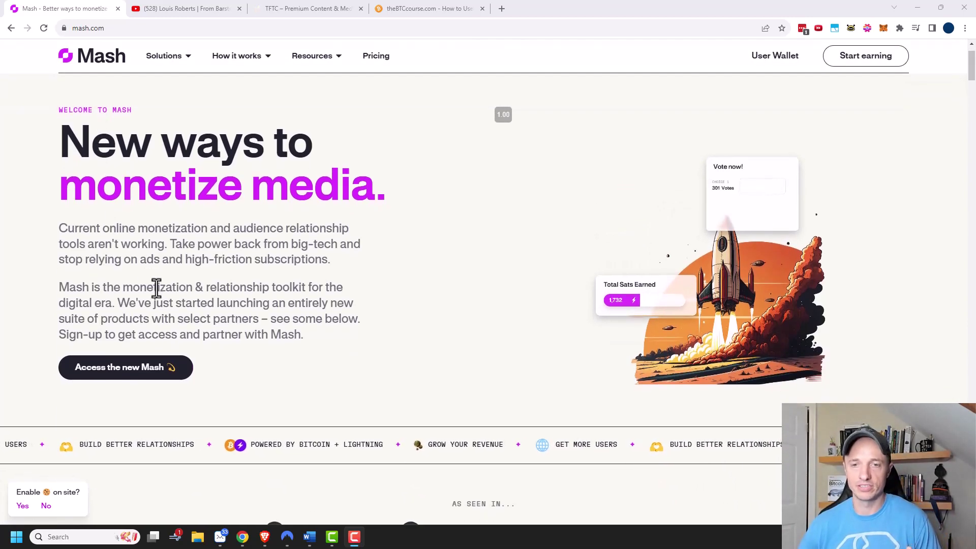
pyautogui.scroll(-10, 287, 346)
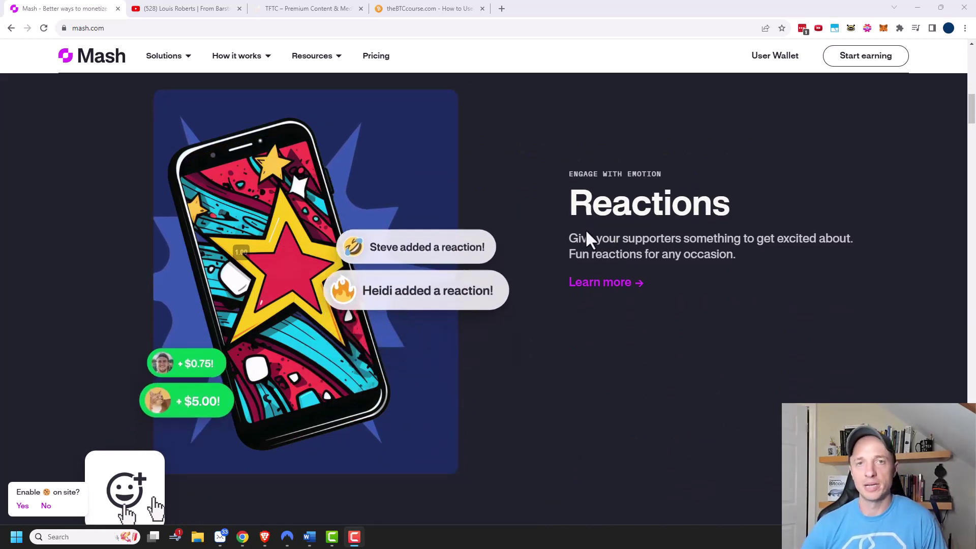
pyautogui.scroll(-5, 458, 242)
pyautogui.scroll(-5, 700, 330)
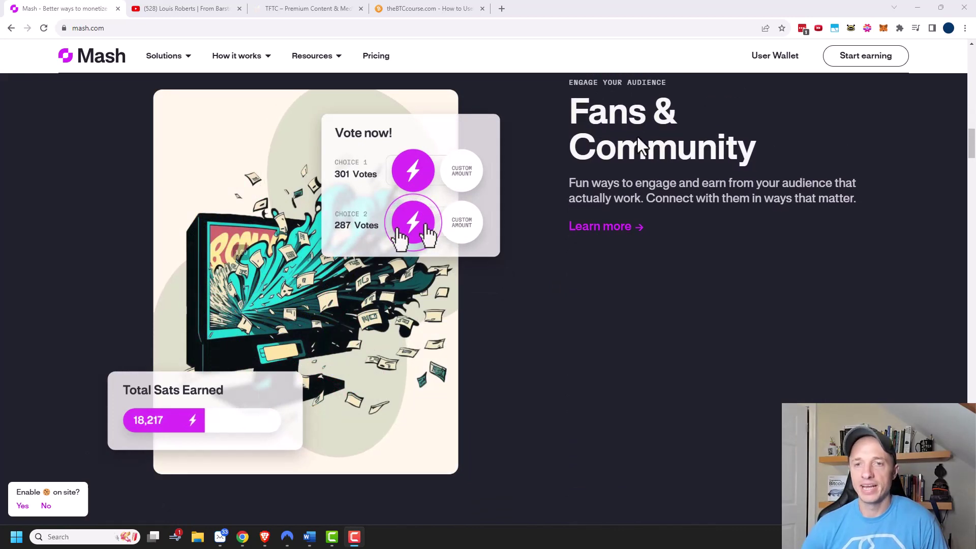
pyautogui.scroll(-5, 632, 277)
pyautogui.scroll(-4, 625, 306)
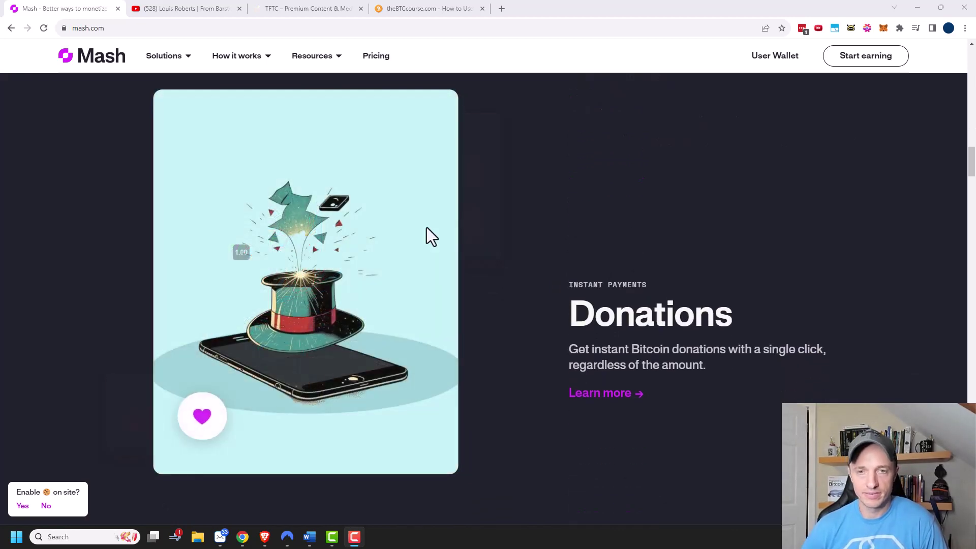
pyautogui.scroll(-8, 704, 238)
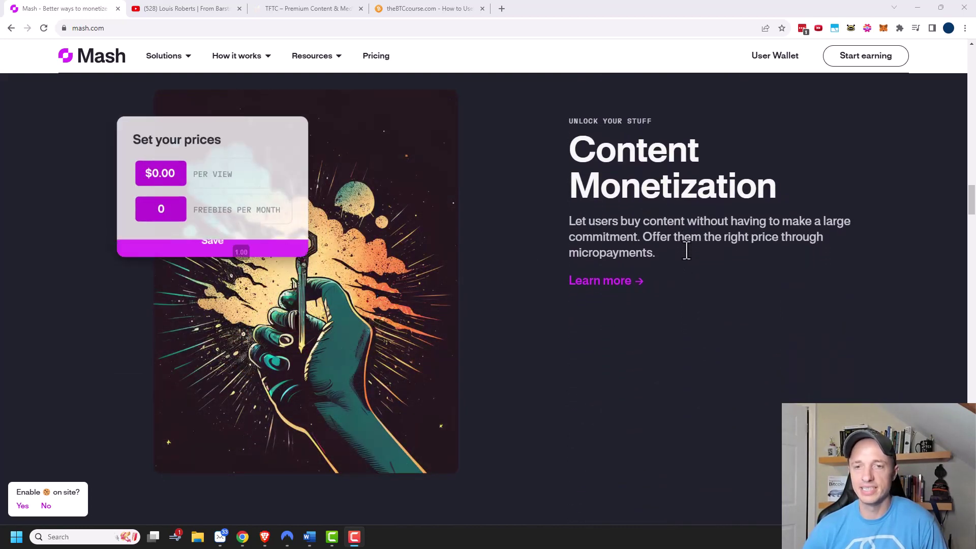
pyautogui.scroll(-3, 658, 273)
pyautogui.scroll(-11, 661, 282)
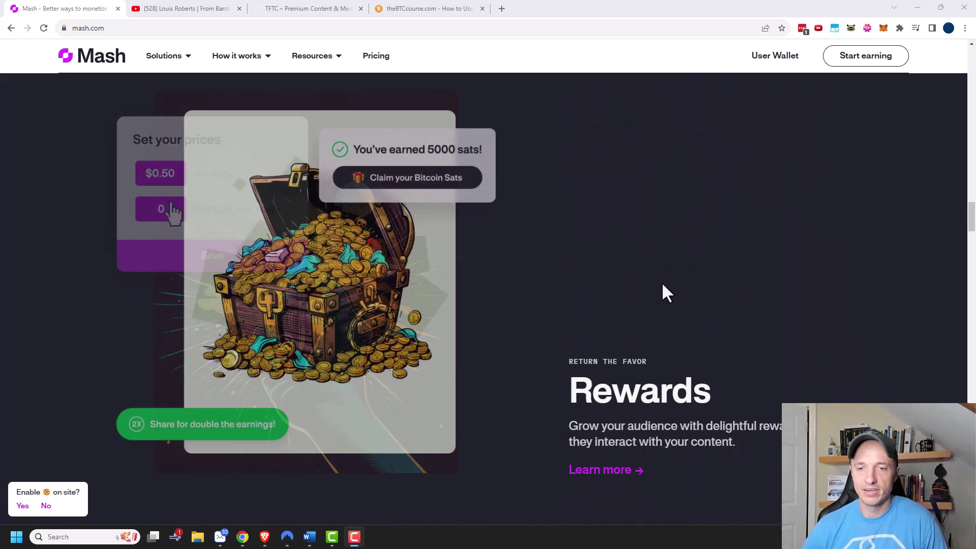
pyautogui.scroll(-7, 616, 340)
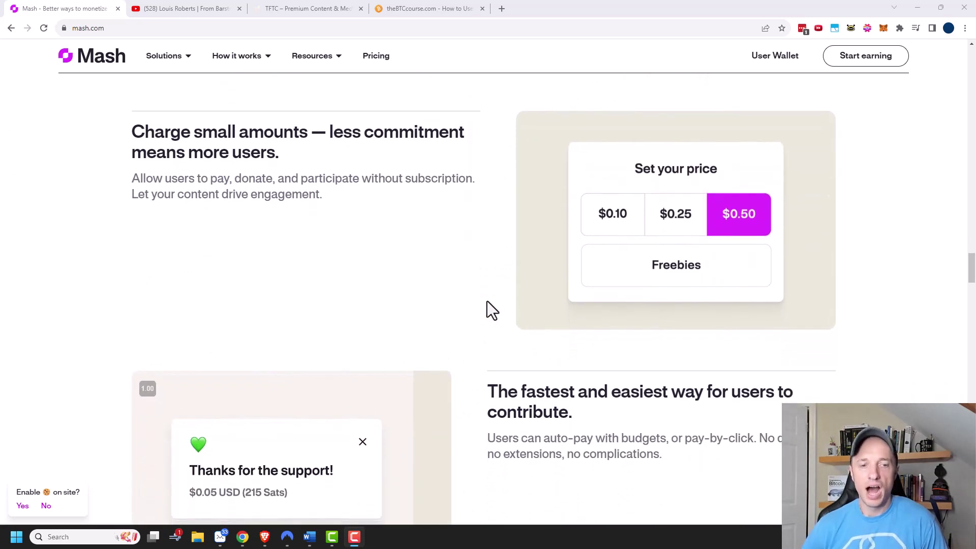
pyautogui.scroll(-2, 689, 320)
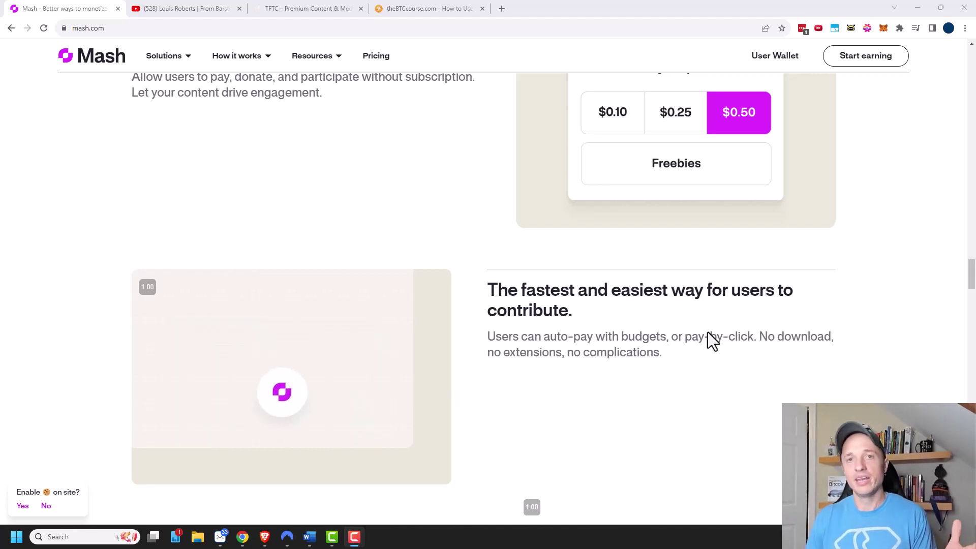
pyautogui.scroll(-3, 444, 309)
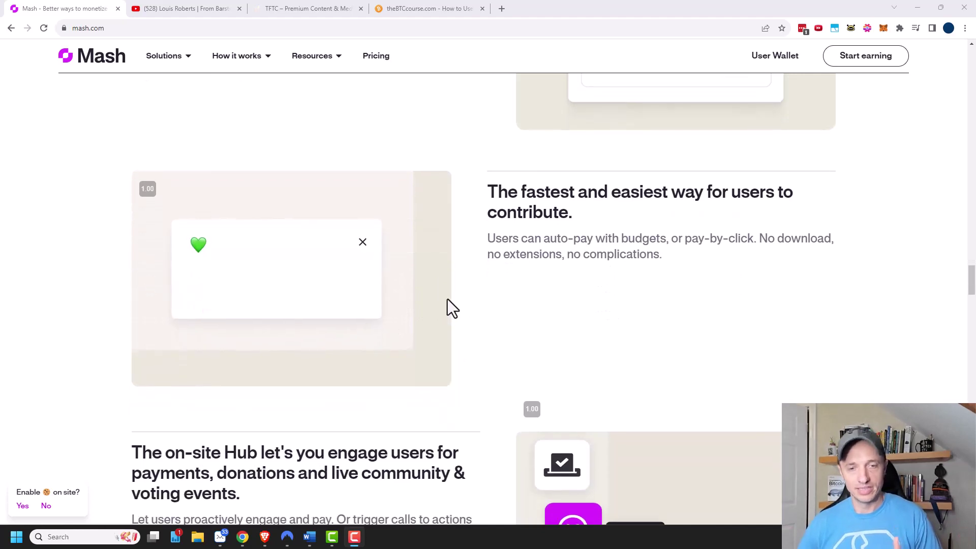
pyautogui.scroll(-6, 471, 338)
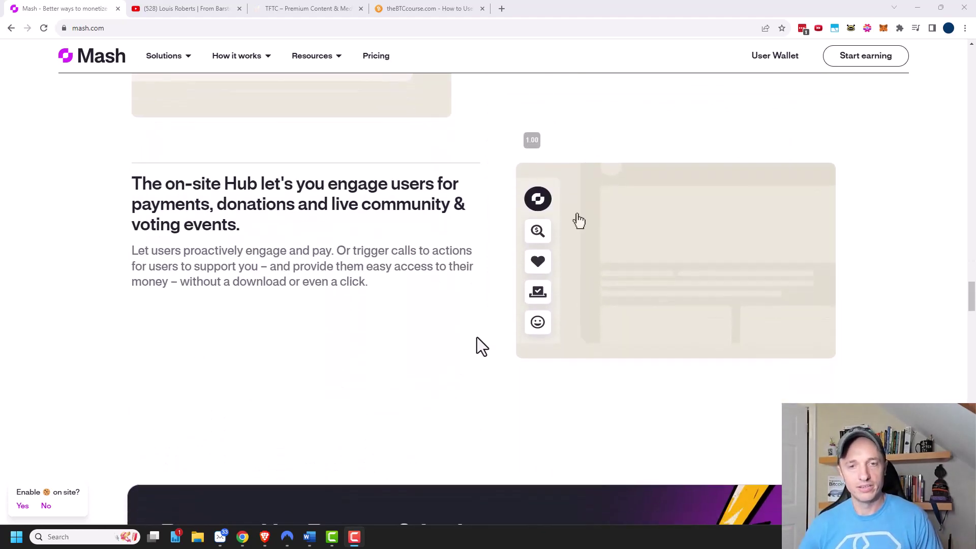
# Step: Switch to the TFTC YouTube episode about Mash and look over the video page
pyautogui.click(169, 9)
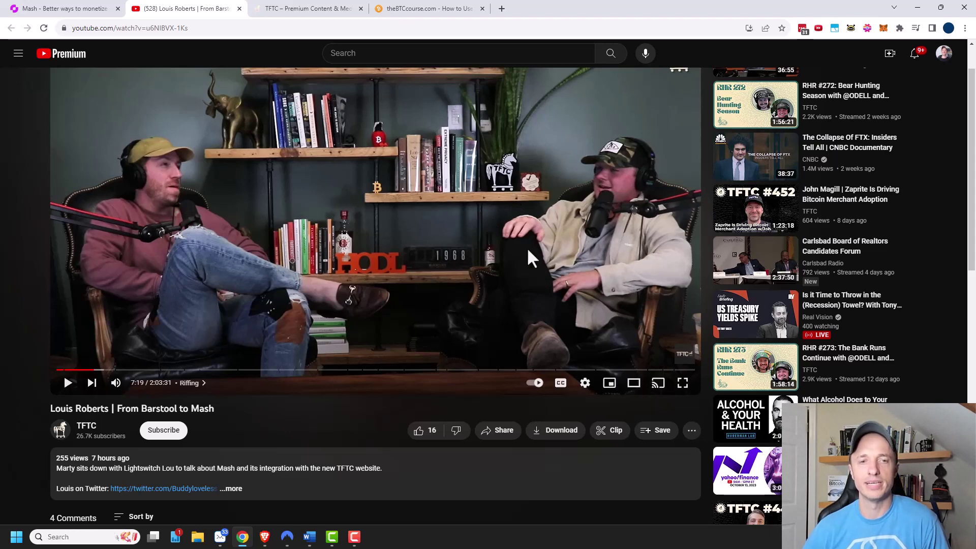
pyautogui.scroll(-2, 554, 230)
pyautogui.scroll(2, 585, 191)
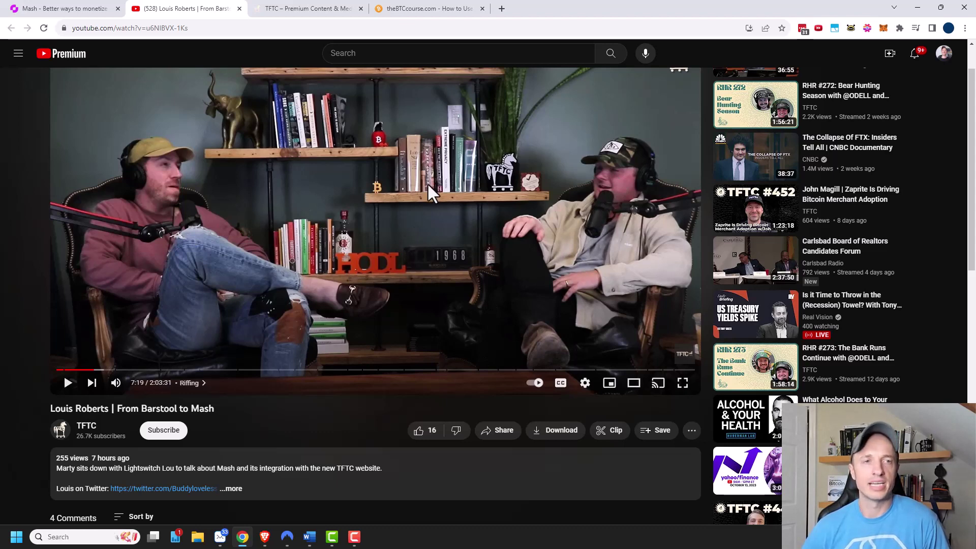
# Step: Switch to the tftc.io site and open the featured article "A New Look and Feel: Truth for the Commoner"
pyautogui.click(318, 12)
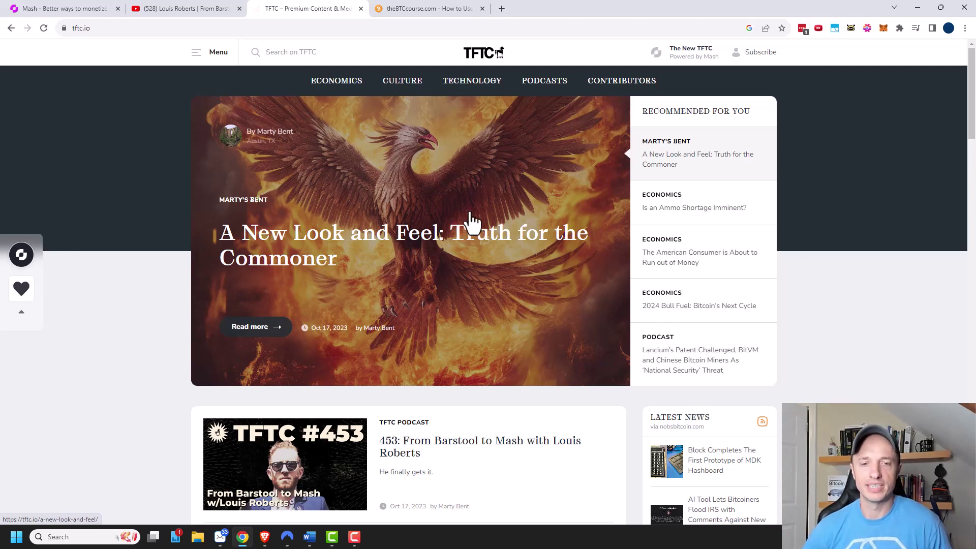
pyautogui.scroll(-1, 465, 152)
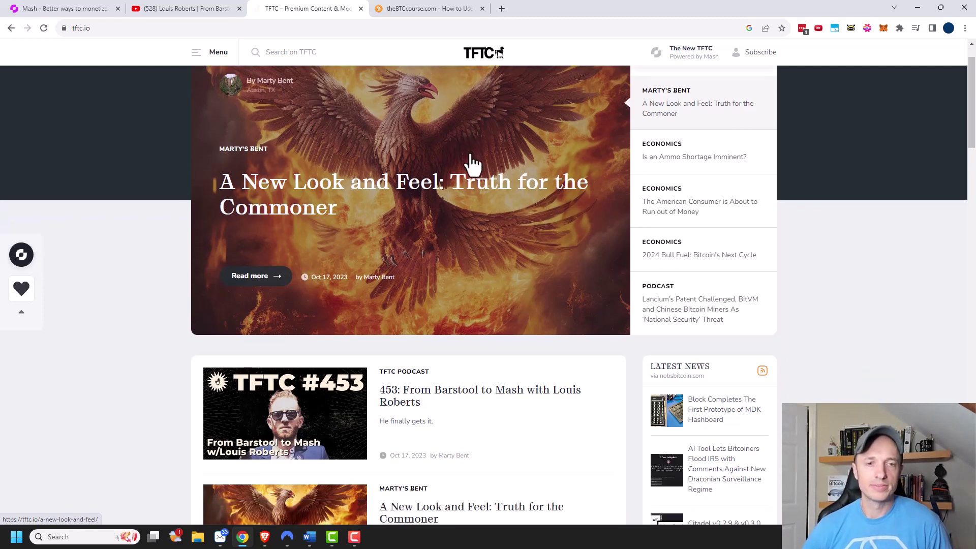
pyautogui.click(315, 188)
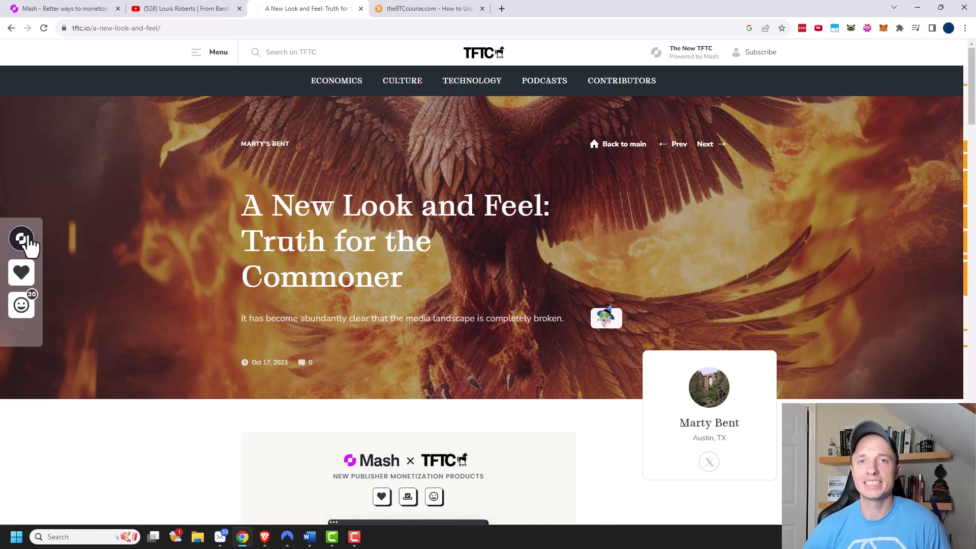
# Step: Examine the article's Mash account panel and its Support & Donate panel, trying the $5 USD amount, and close both without donating
pyautogui.click(21, 239)
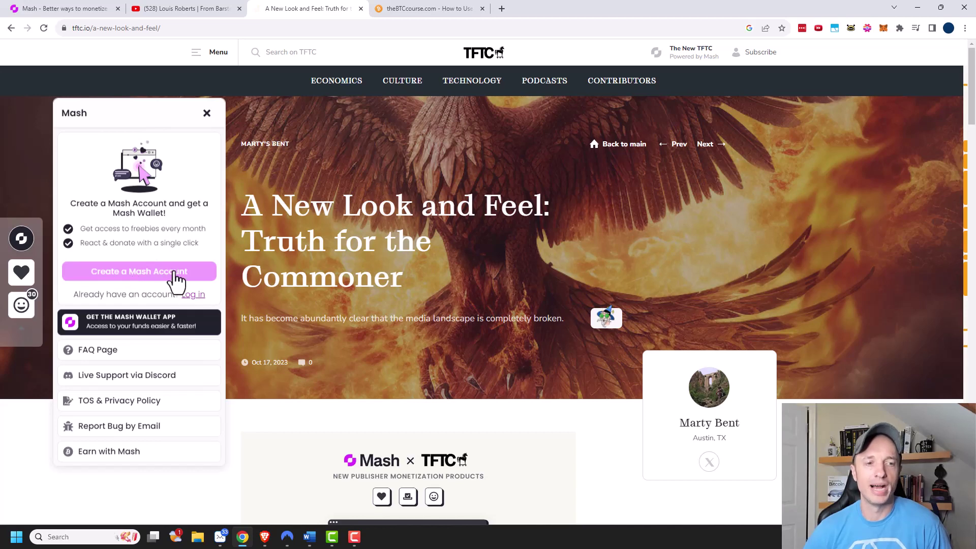
pyautogui.click(207, 113)
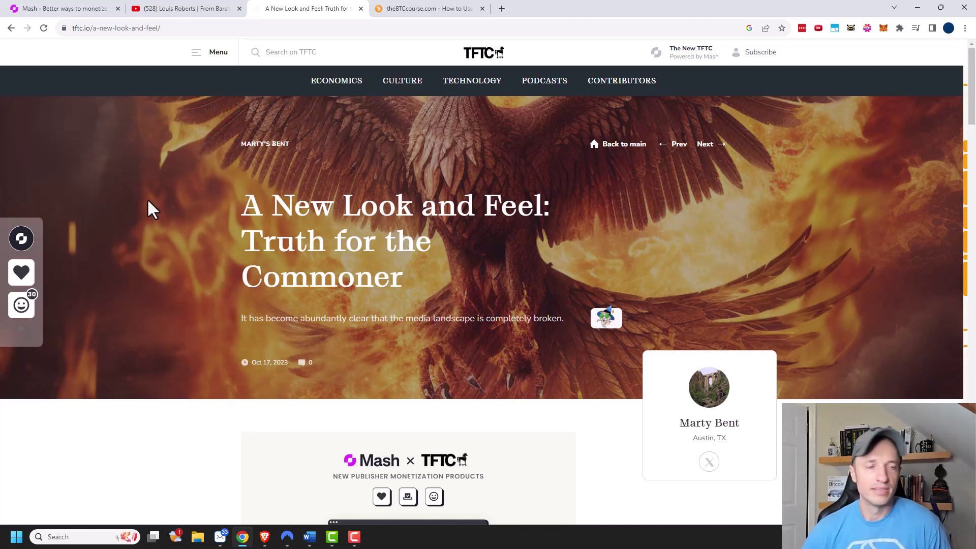
pyautogui.click(21, 274)
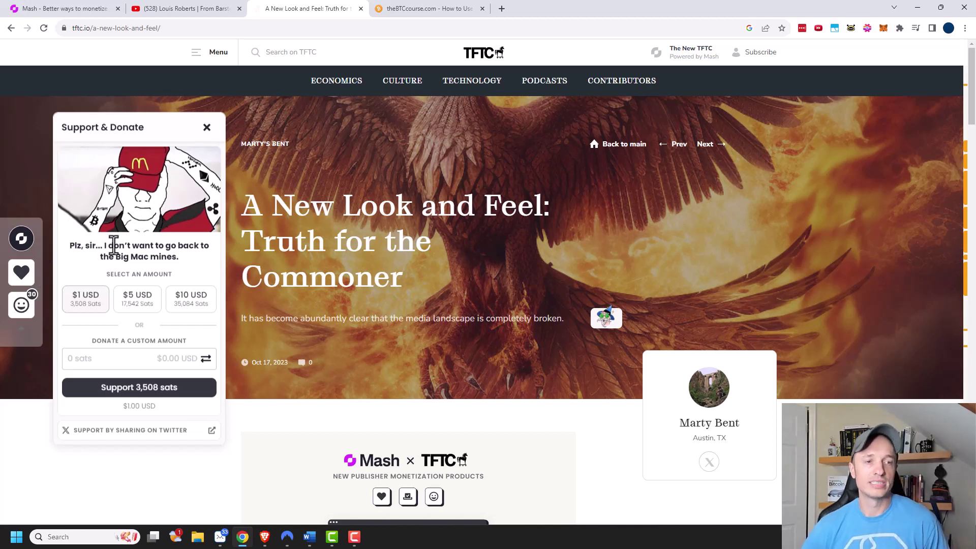
pyautogui.click(83, 298)
pyautogui.click(132, 299)
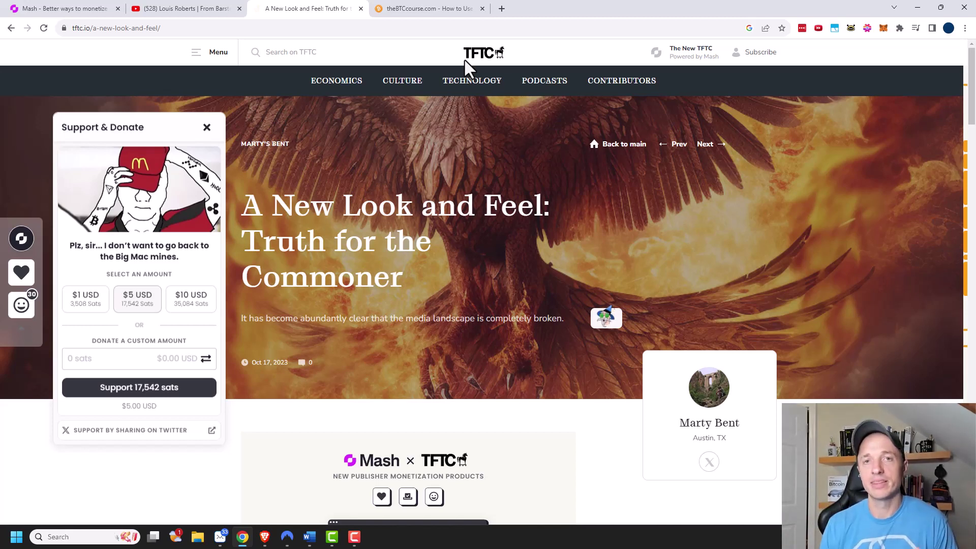
pyautogui.click(153, 9)
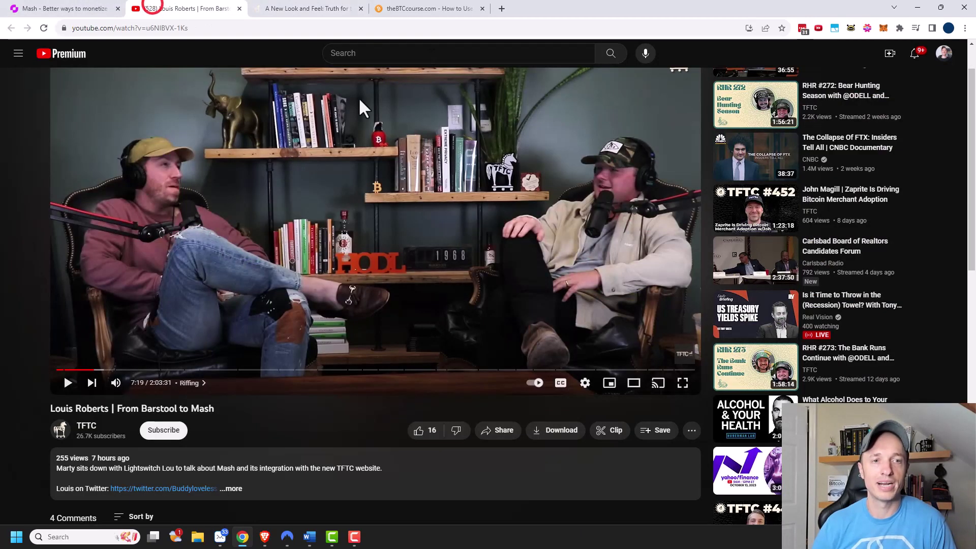
pyautogui.click(330, 9)
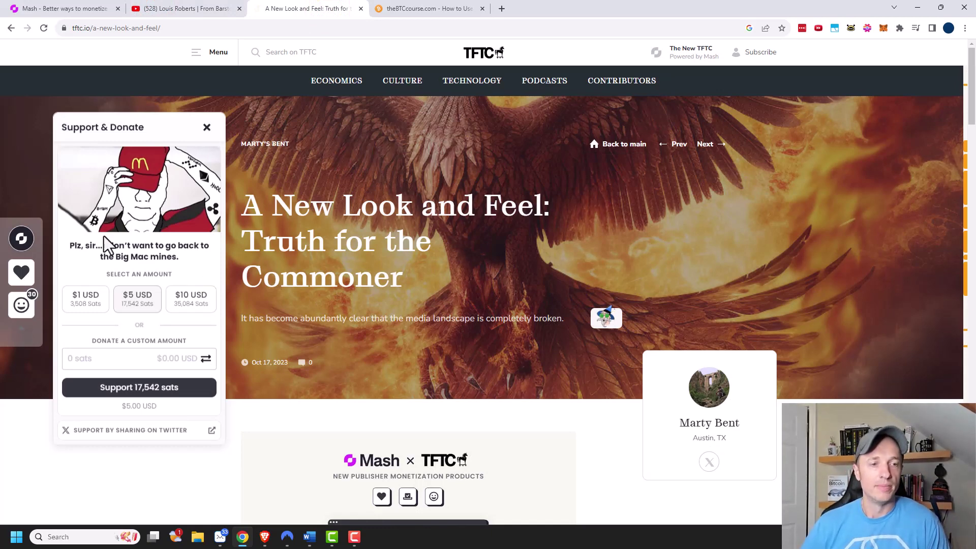
pyautogui.click(207, 127)
# Step: Examine the reactions that readers left beside the article's paragraphs, including the details shown for individual premium reactions
pyautogui.scroll(-2, 465, 260)
pyautogui.scroll(-3, 634, 283)
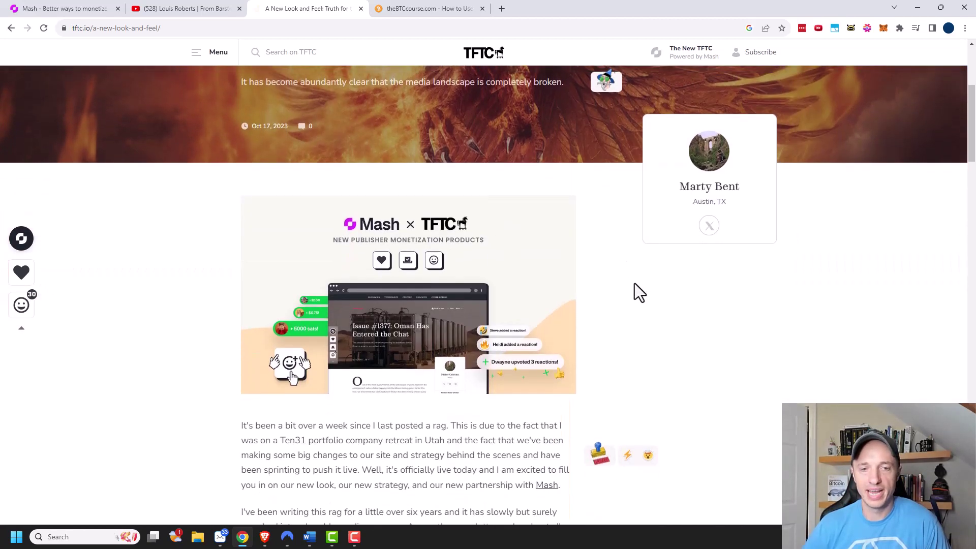
pyautogui.scroll(-3, 635, 282)
pyautogui.scroll(-3, 488, 300)
pyautogui.moveTo(613, 146)
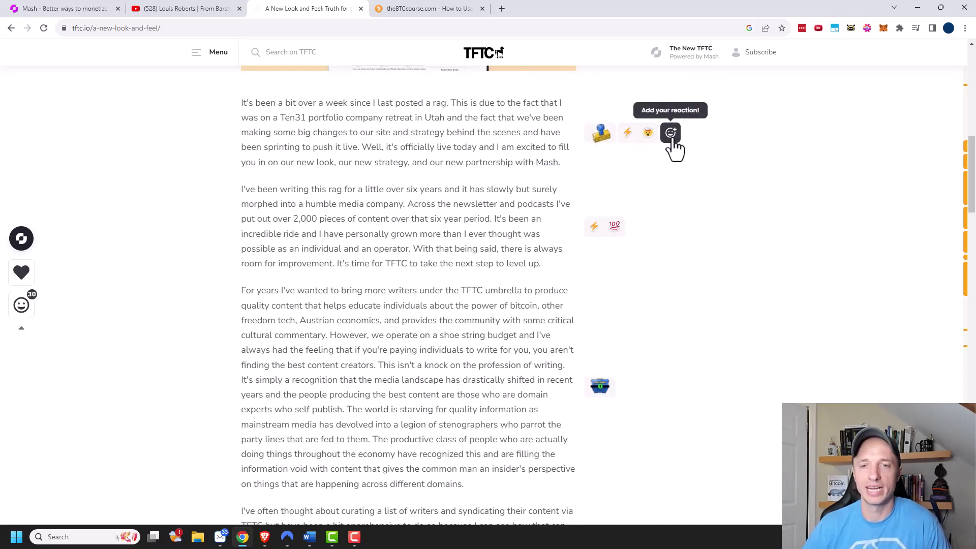
pyautogui.scroll(-4, 677, 213)
pyautogui.scroll(-2, 683, 249)
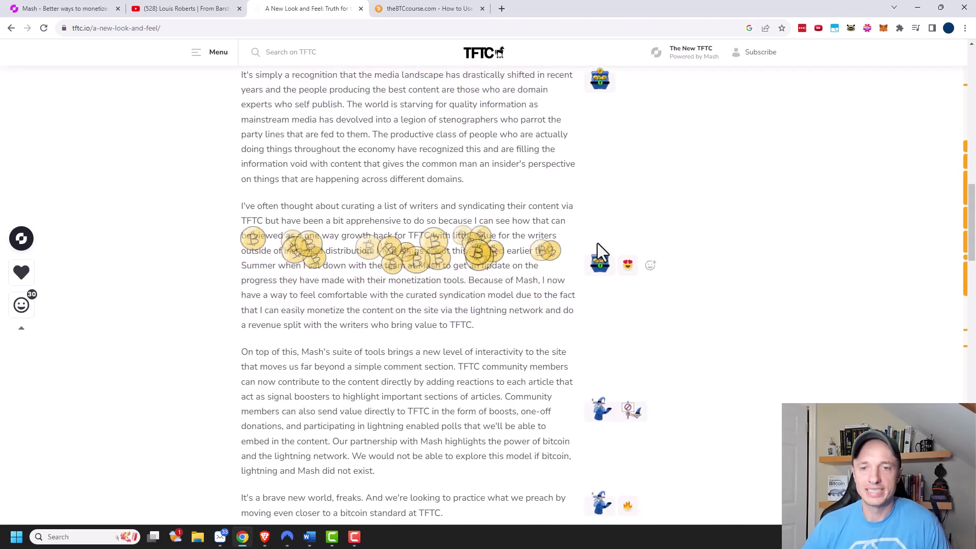
pyautogui.moveTo(601, 272)
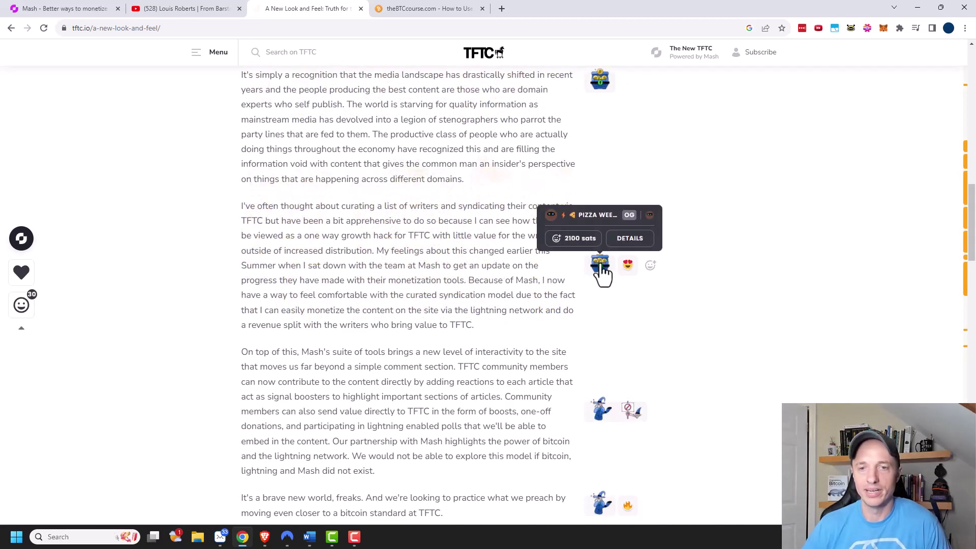
pyautogui.scroll(-4, 598, 262)
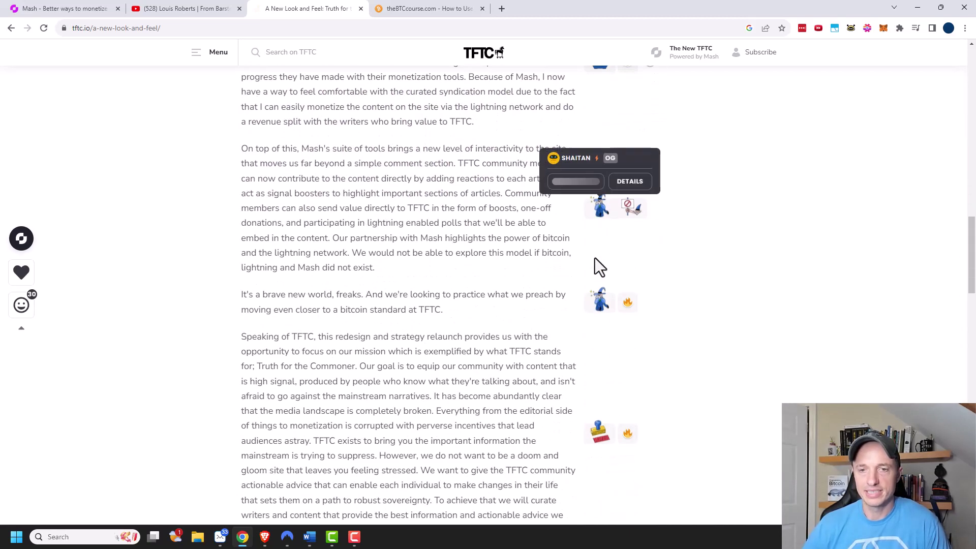
pyautogui.scroll(-2, 607, 244)
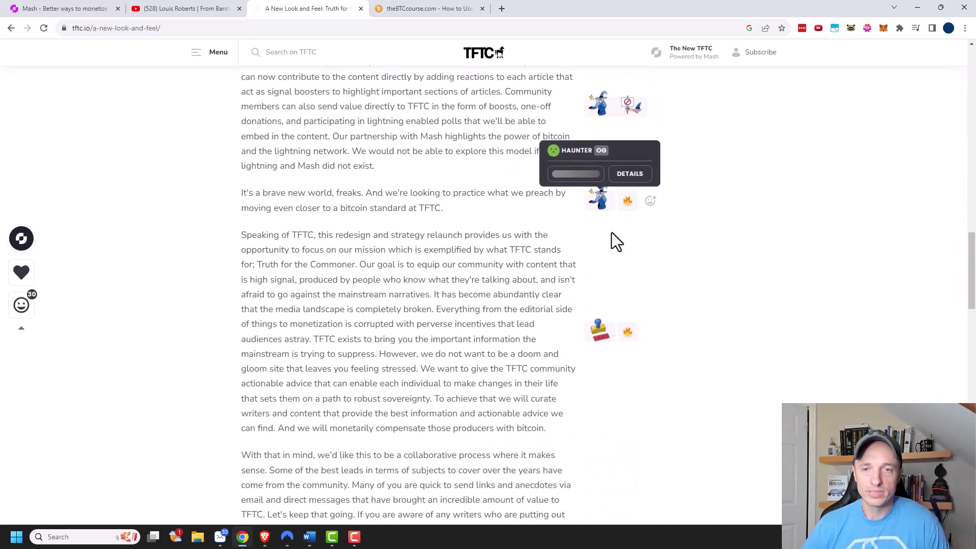
pyautogui.scroll(1, 612, 233)
pyautogui.scroll(-2, 609, 246)
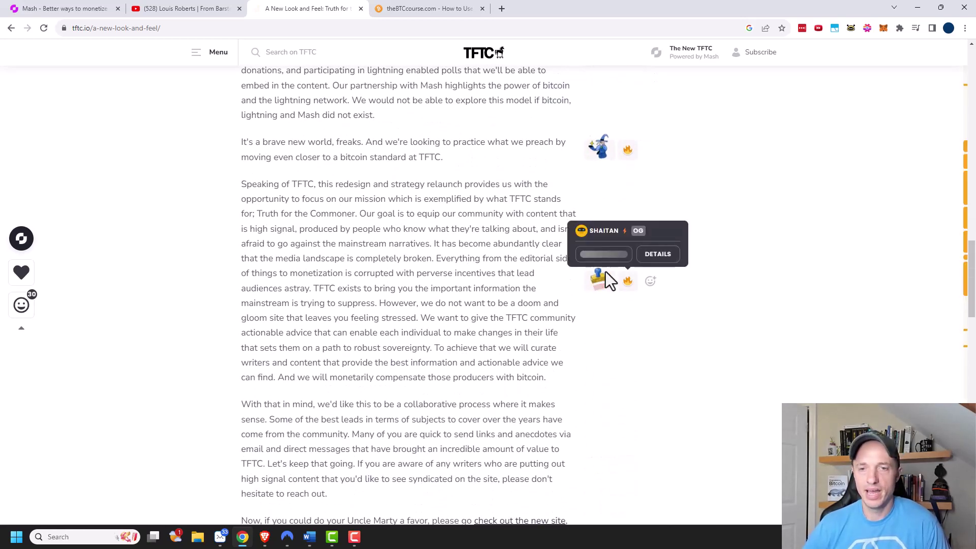
# Step: Add the blue-hatted wizard premium reaction to the "Speaking of TFTC" paragraph, pay 2,100 sats from the Lightning wallet, and dismiss the wallet
pyautogui.click(649, 287)
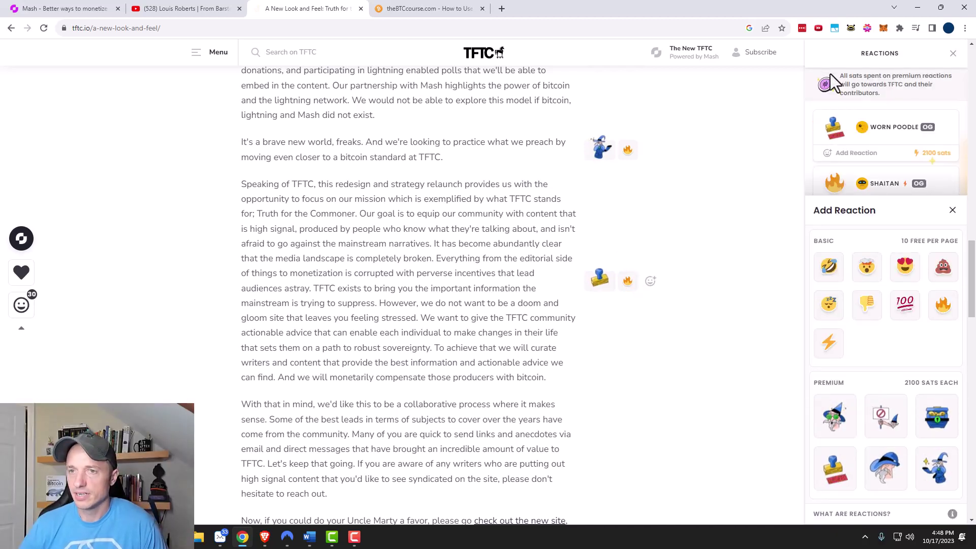
pyautogui.moveTo(871, 115)
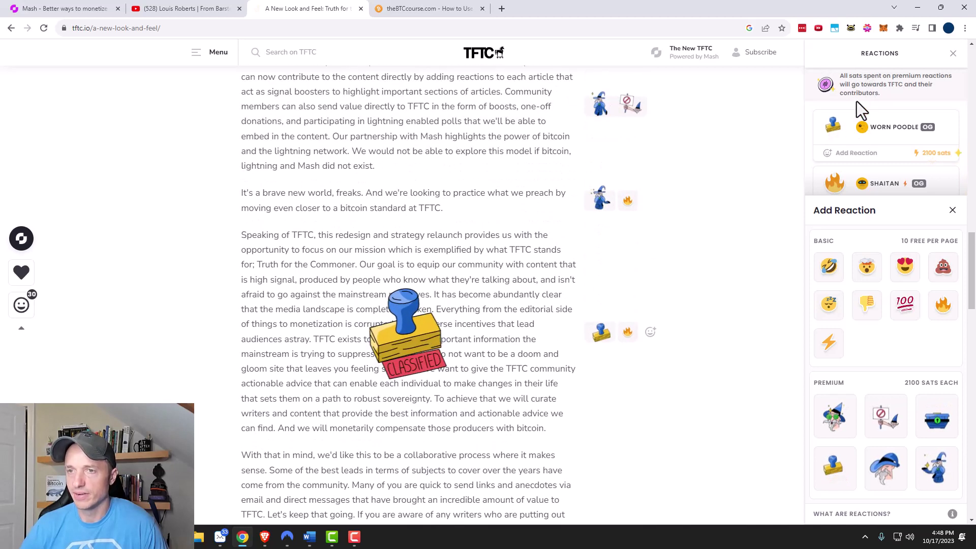
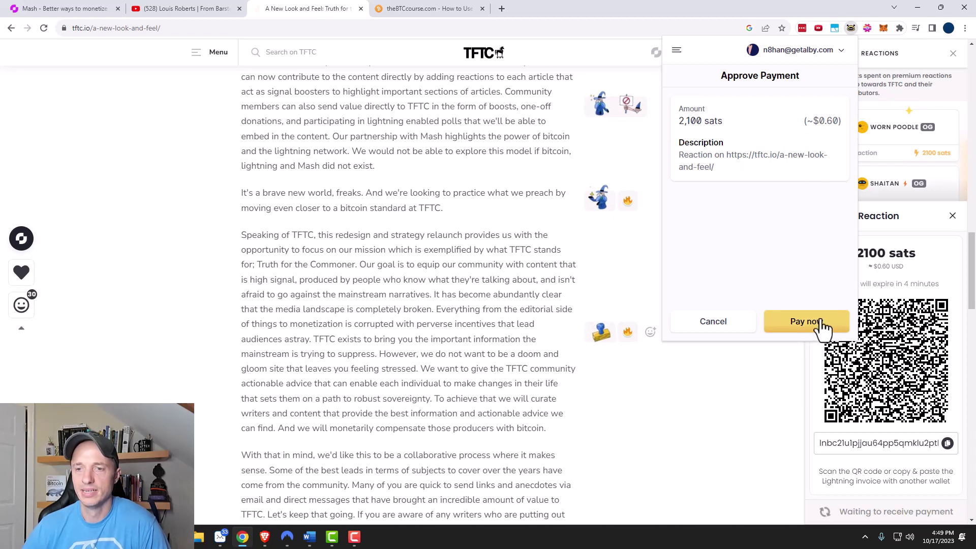
pyautogui.click(821, 318)
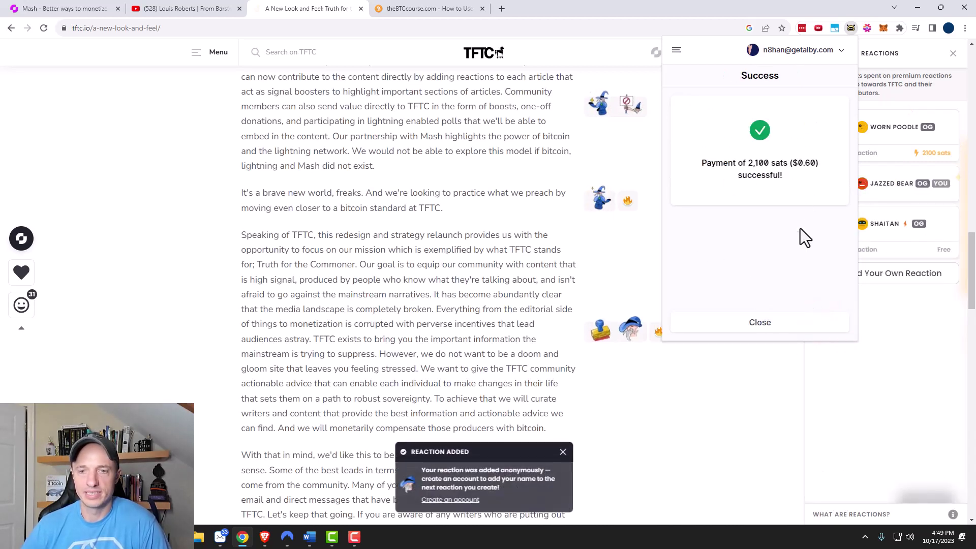
pyautogui.click(763, 323)
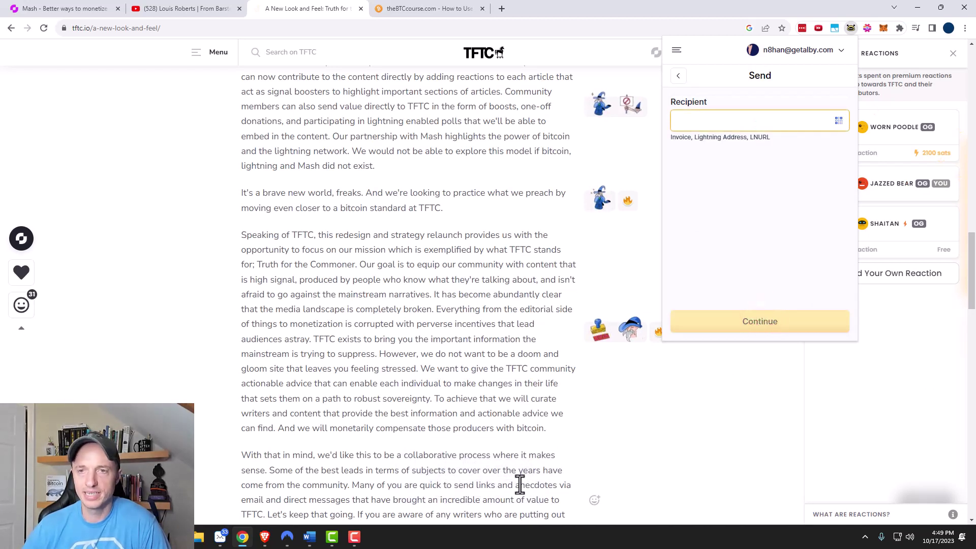
pyautogui.click(775, 386)
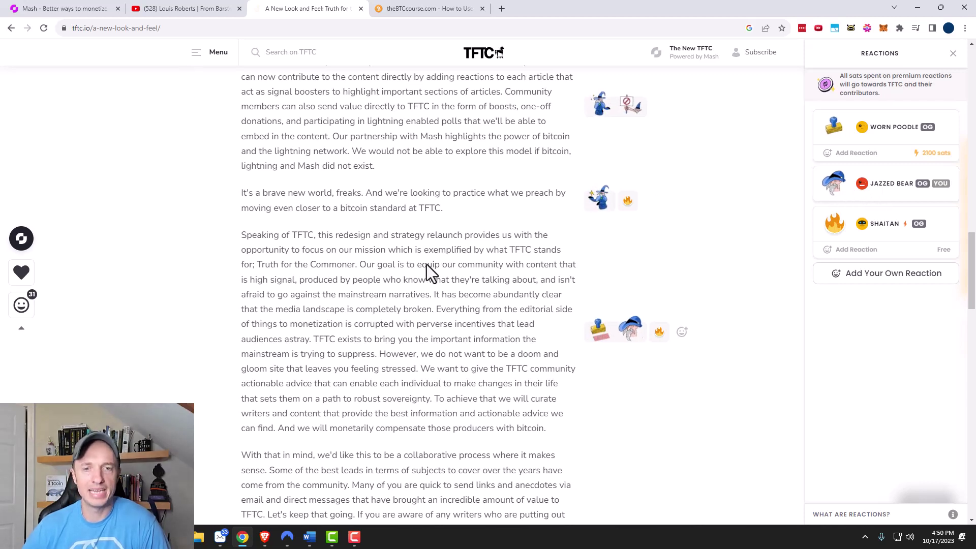
pyautogui.moveTo(636, 335)
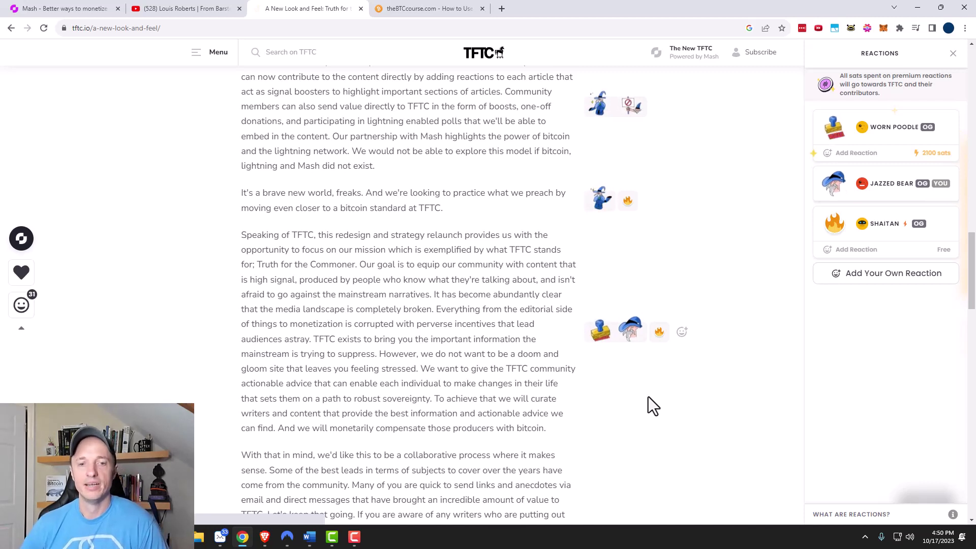
# Step: Examine the reactions beside the article's closing paragraphs, down to the "Final thought" section
pyautogui.scroll(-1, 653, 393)
pyautogui.scroll(-5, 655, 292)
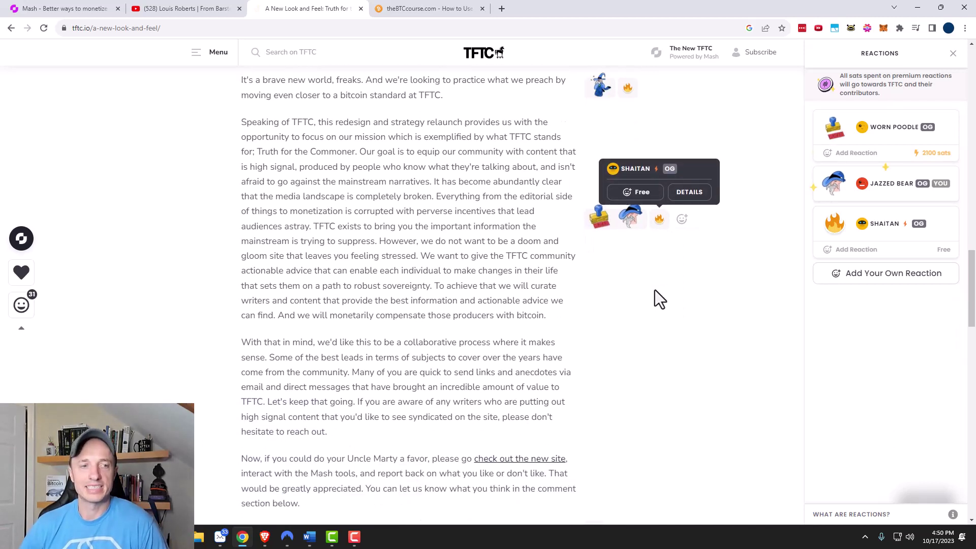
pyautogui.scroll(-2, 676, 356)
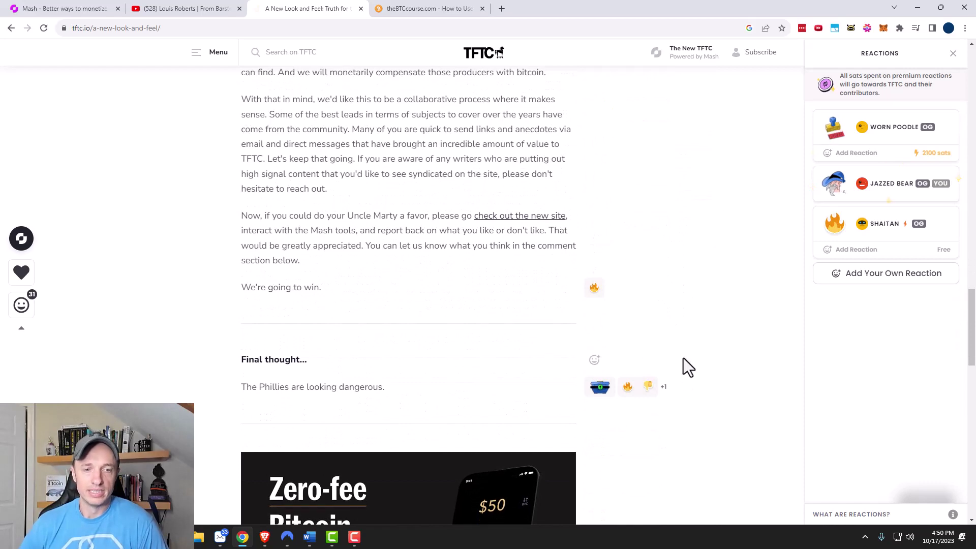
pyautogui.scroll(2, 569, 457)
pyautogui.scroll(-5, 585, 447)
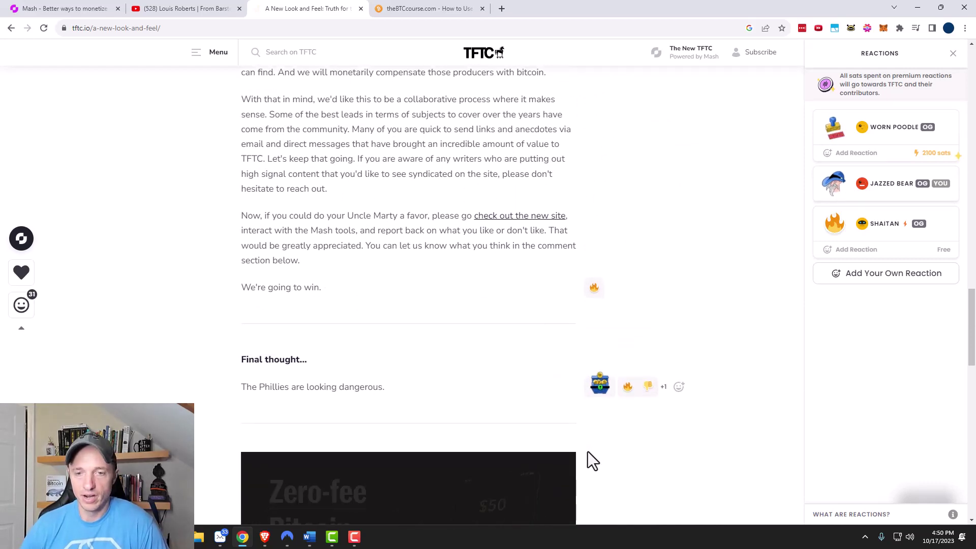
pyautogui.scroll(10, 640, 461)
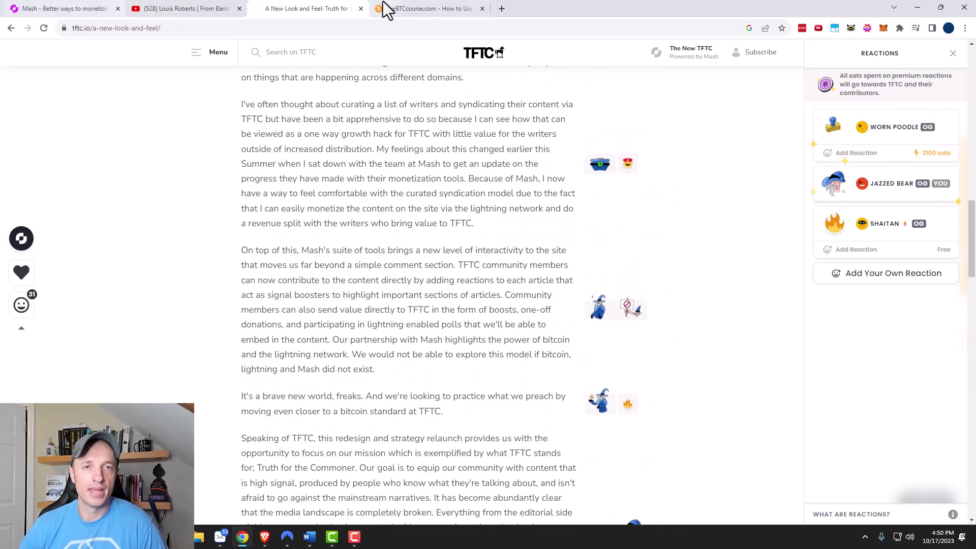
# Step: Return to the Mash homepage, open its "Start earning" sign-up page, and log in to the existing account
pyautogui.click(69, 9)
pyautogui.scroll(3, 794, 198)
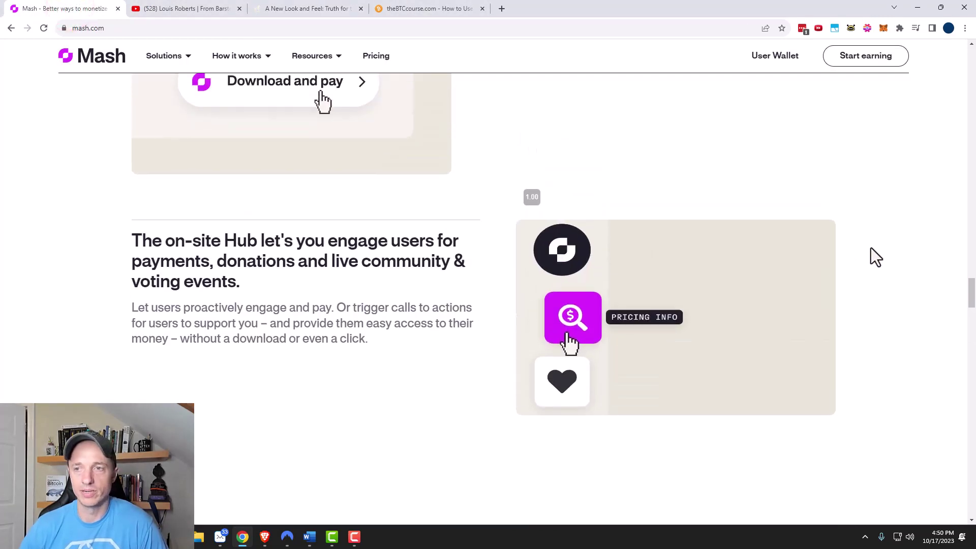
pyautogui.scroll(15, 973, 304)
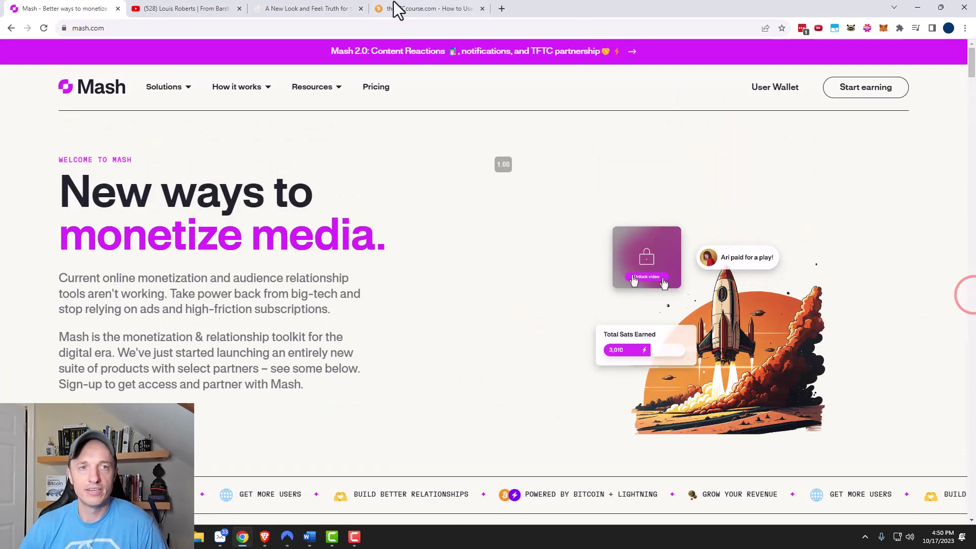
pyautogui.click(308, 8)
pyautogui.moveTo(599, 162)
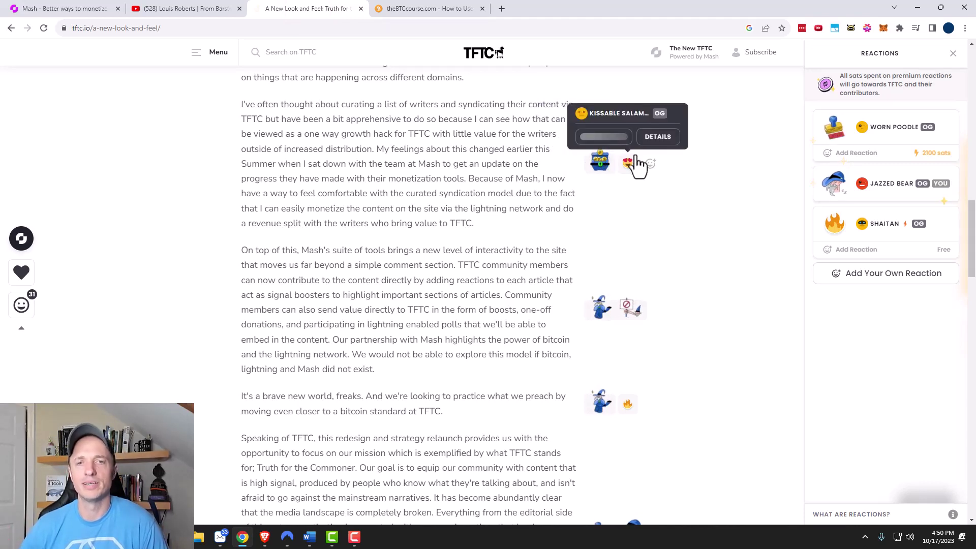
pyautogui.click(67, 9)
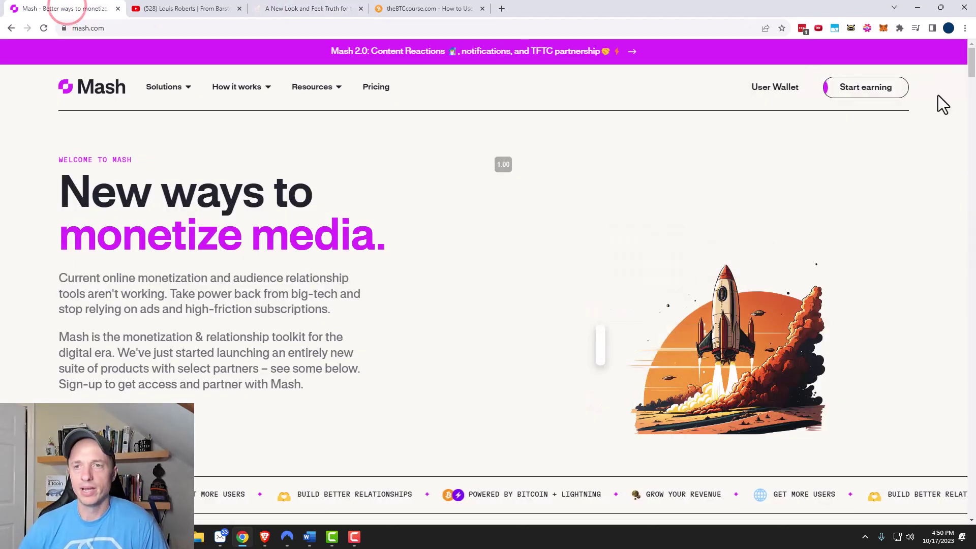
pyautogui.click(873, 89)
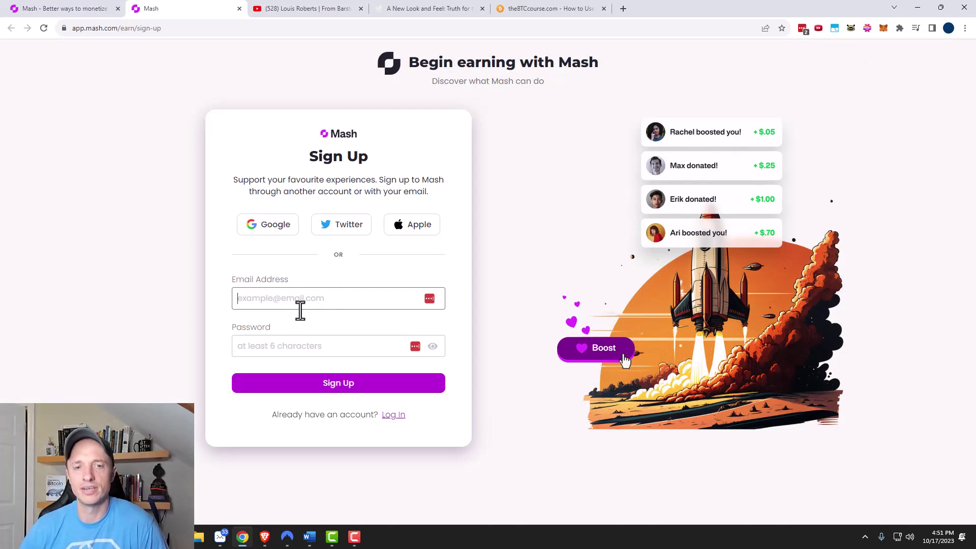
pyautogui.click(393, 417)
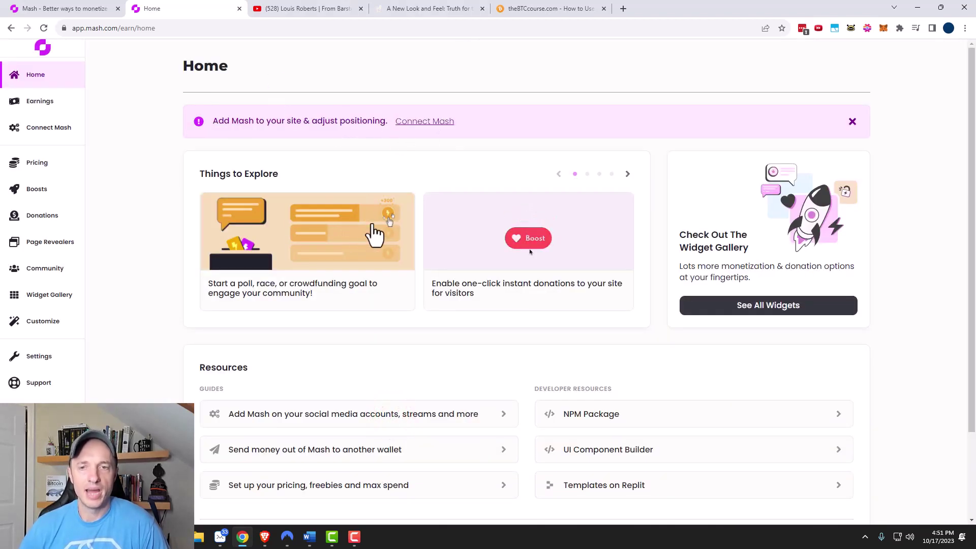
# Step: Open Mash's pricing page and examine the early-partner offer and the future fees for donations, boosts and monetization
pyautogui.click(54, 8)
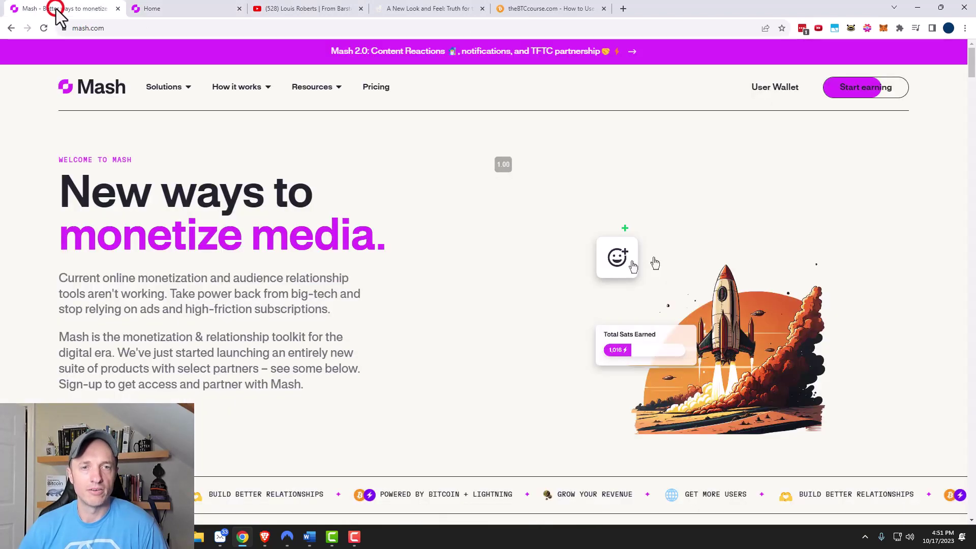
pyautogui.click(369, 84)
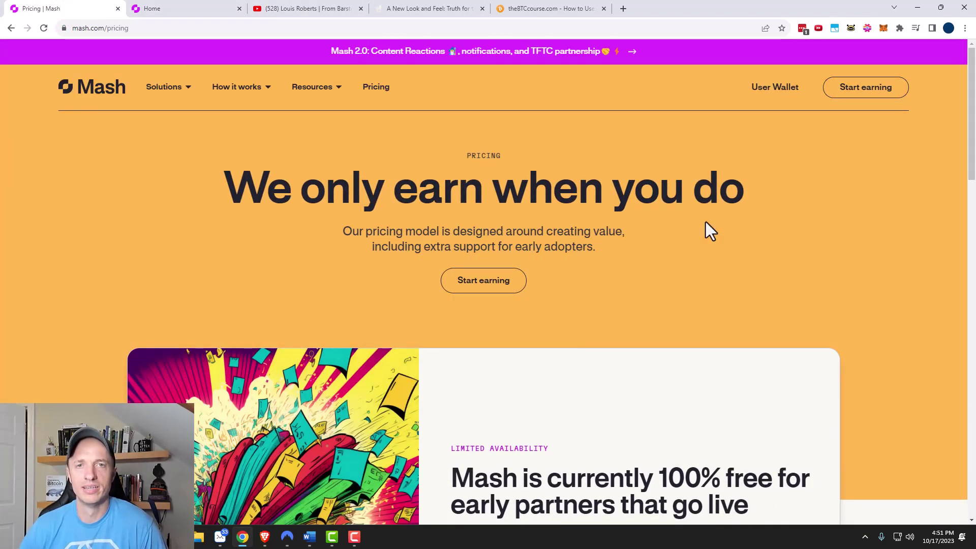
pyautogui.scroll(-2, 704, 228)
pyautogui.scroll(-4, 534, 224)
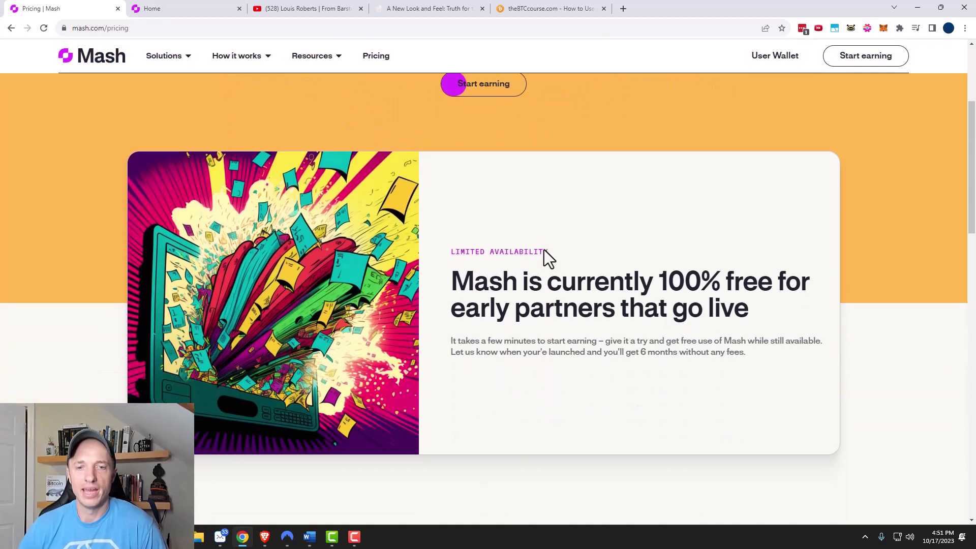
pyautogui.scroll(-7, 525, 247)
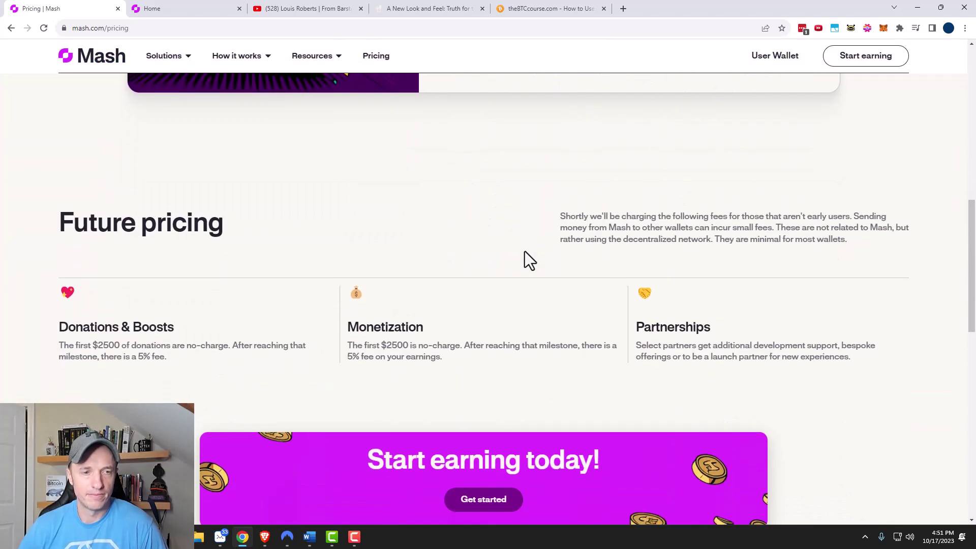
pyautogui.moveTo(98, 245); pyautogui.dragTo(278, 243)
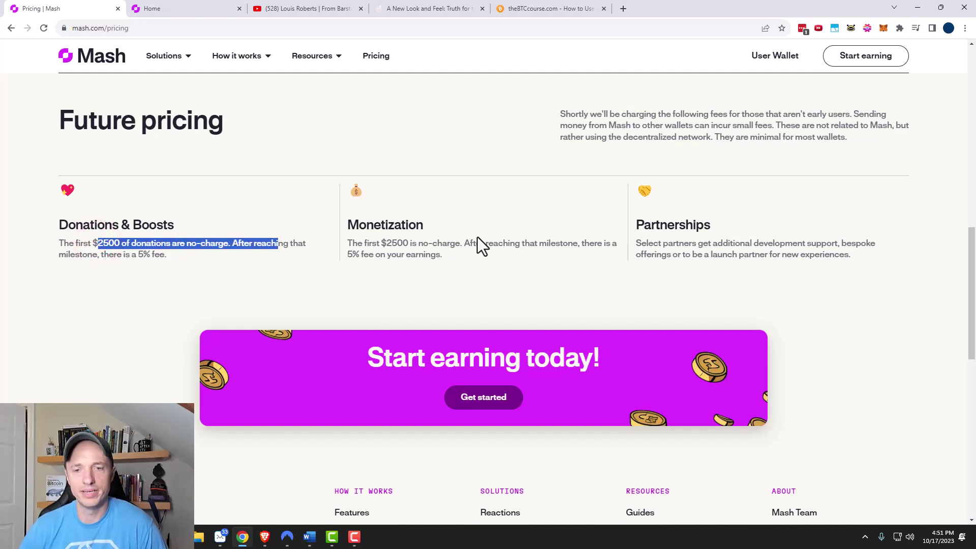
pyautogui.scroll(-1, 407, 244)
pyautogui.click(198, 212)
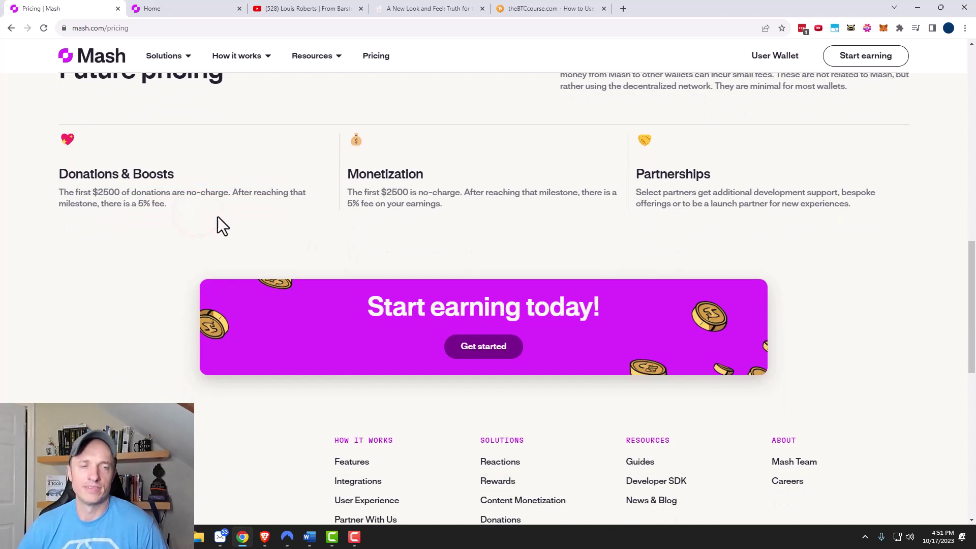
pyautogui.moveTo(218, 207); pyautogui.dragTo(48, 196)
pyautogui.click(279, 212)
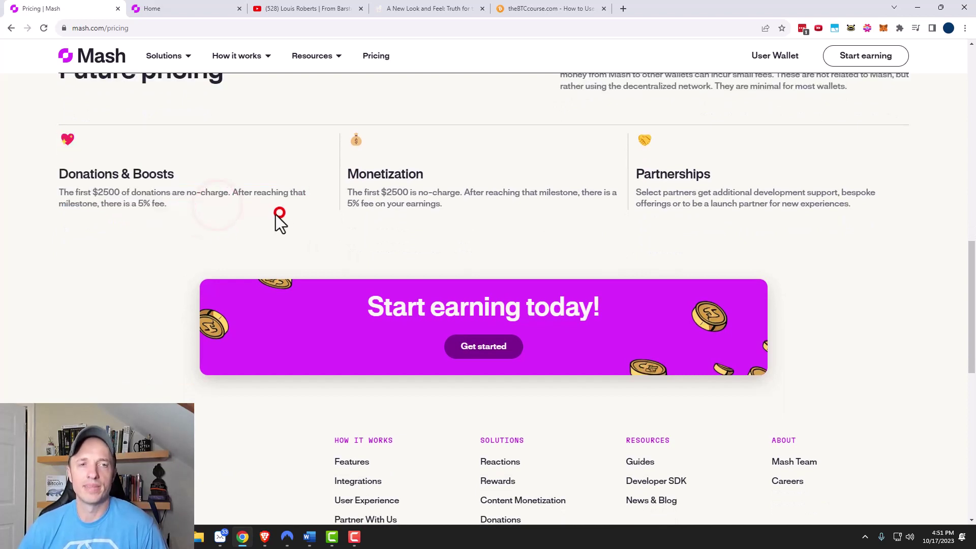
# Step: Start connecting a site in the Mash earner dashboard and choose WordPress as the platform
pyautogui.click(187, 12)
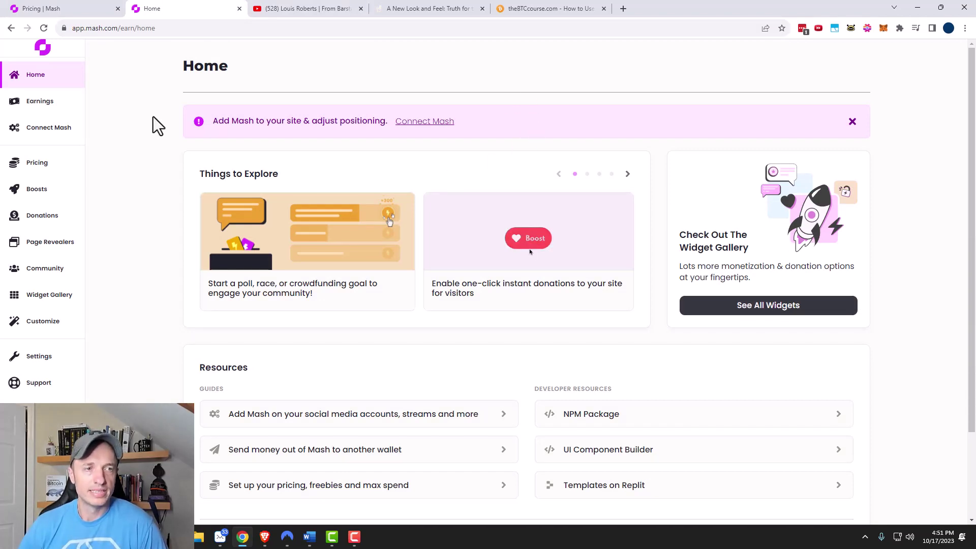
pyautogui.click(56, 135)
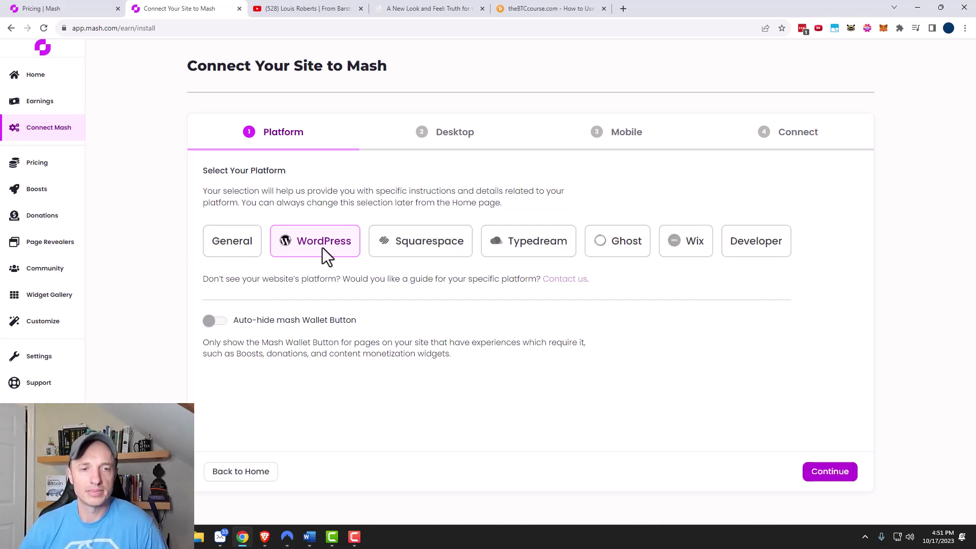
pyautogui.click(238, 248)
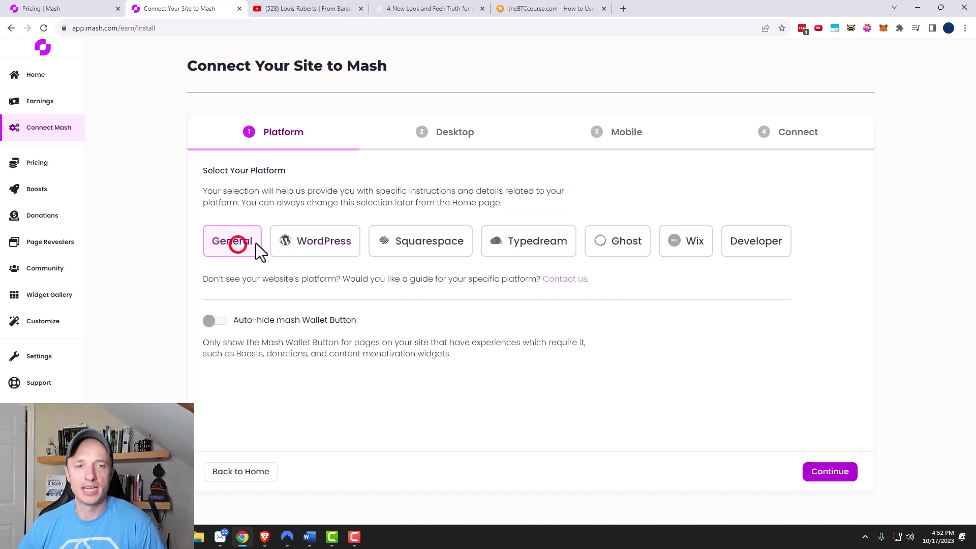
pyautogui.click(316, 255)
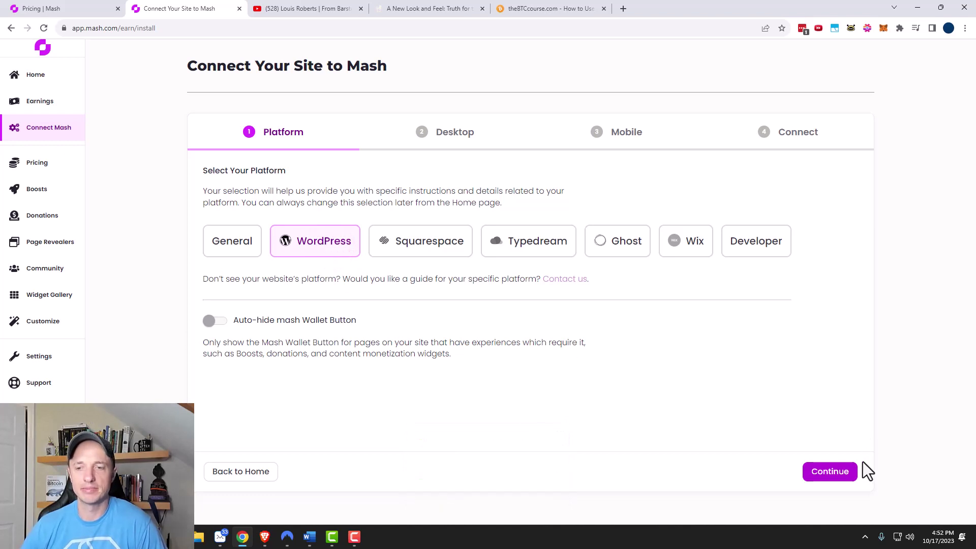
pyautogui.click(830, 471)
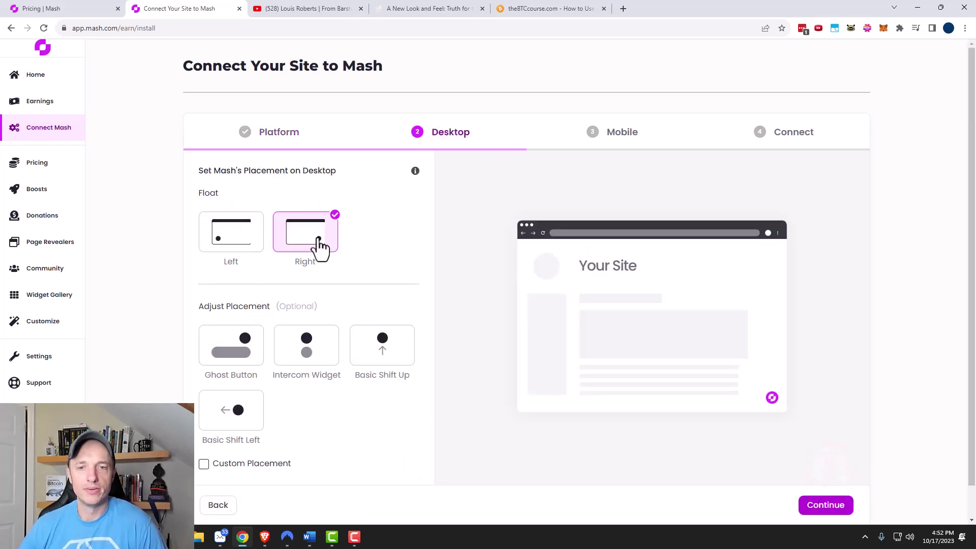
# Step: Accept the Right float placement for the Mash button on both desktop and mobile, and proceed to the connection instructions
pyautogui.scroll(-1, 312, 218)
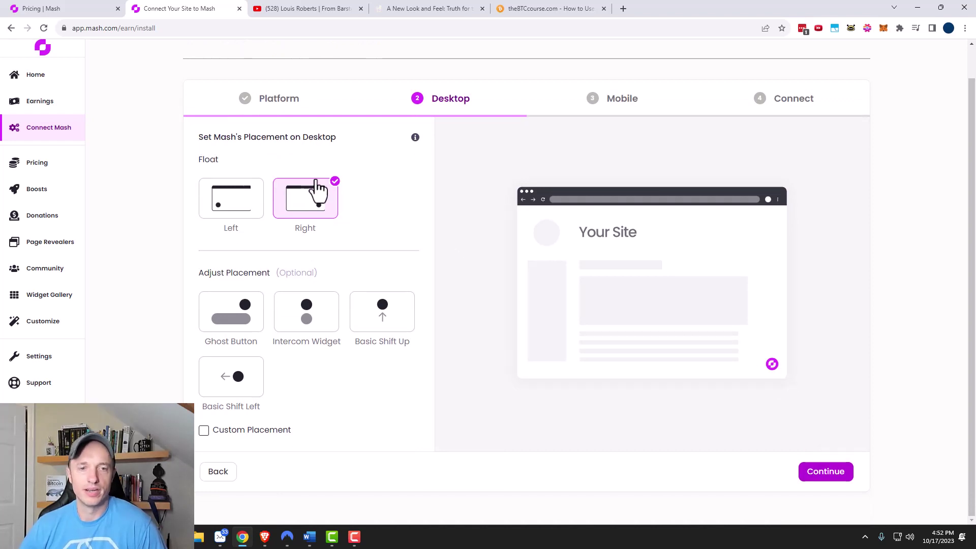
pyautogui.scroll(1, 280, 381)
pyautogui.scroll(-1, 271, 437)
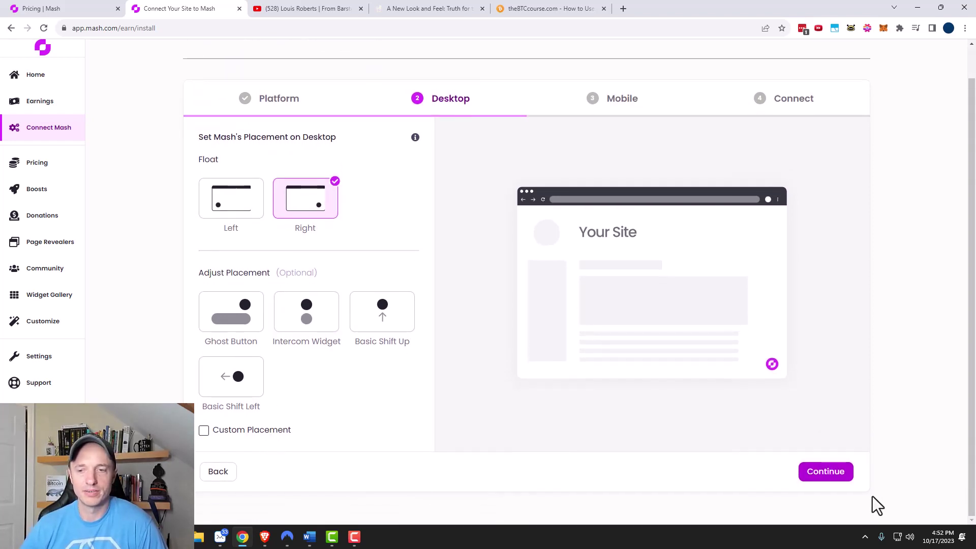
pyautogui.click(825, 478)
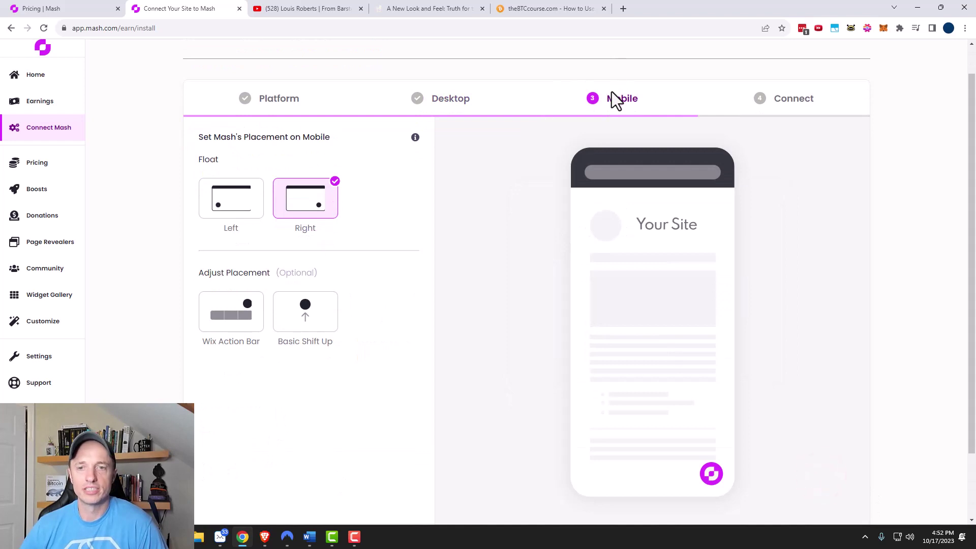
pyautogui.scroll(-2, 305, 305)
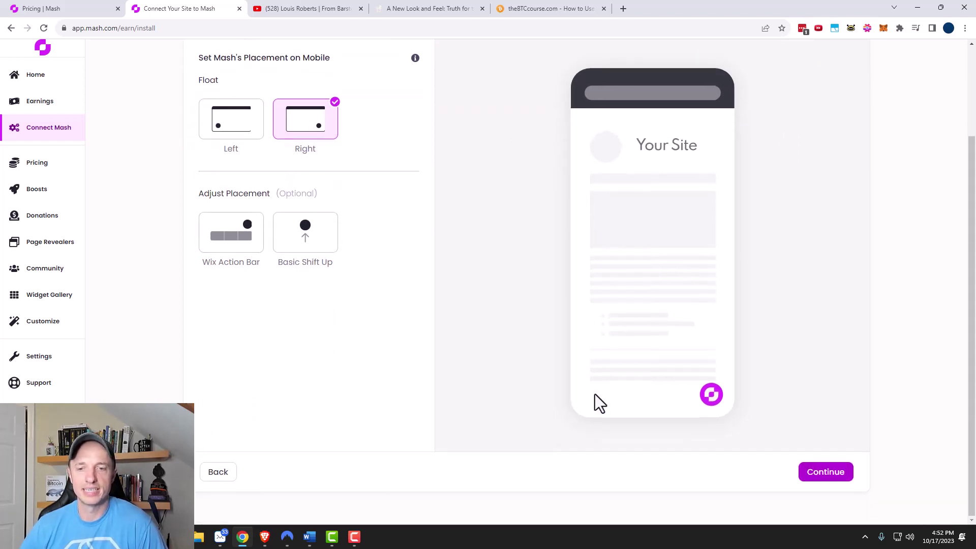
pyautogui.click(817, 480)
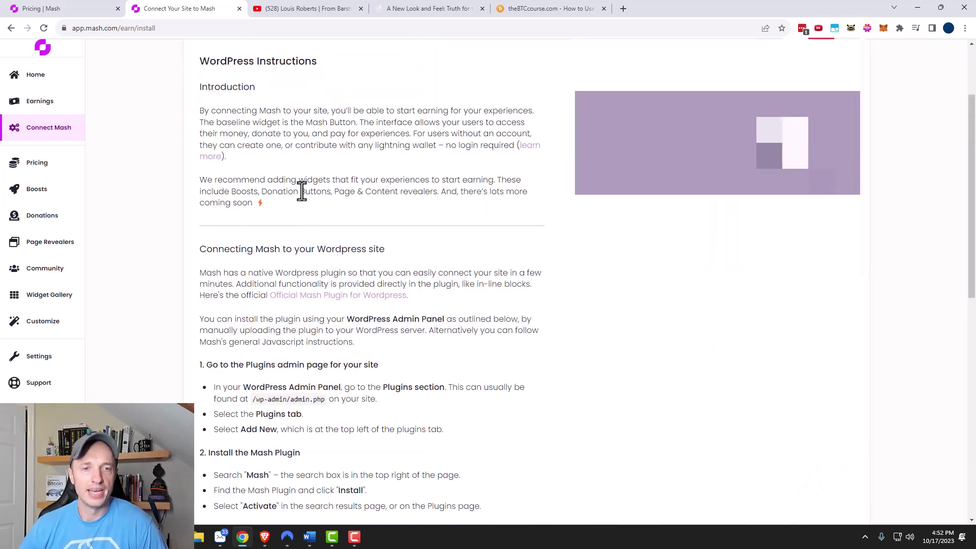
# Step: Read the WordPress instructions for installing and configuring the Mash plugin and the suggested ways to start earning
pyautogui.scroll(-1, 350, 300)
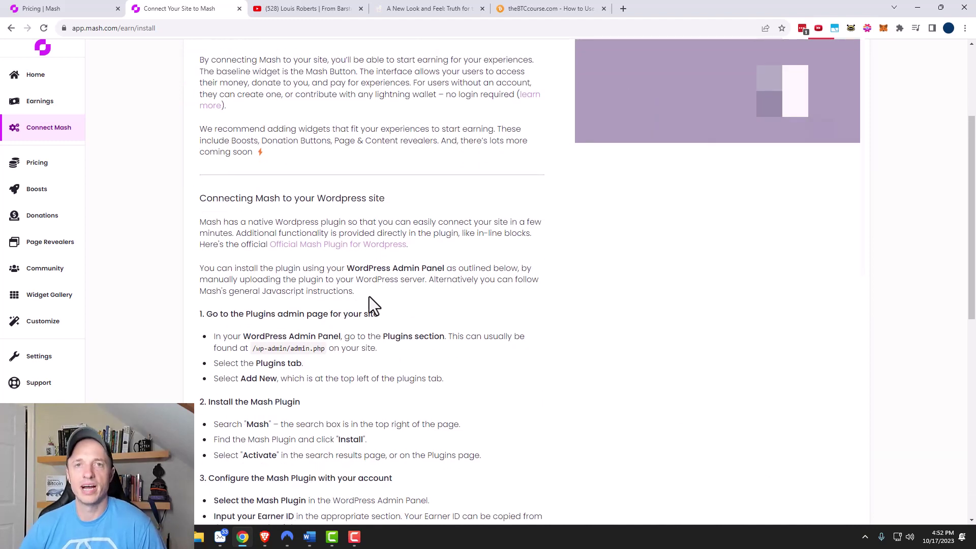
pyautogui.scroll(-2, 369, 291)
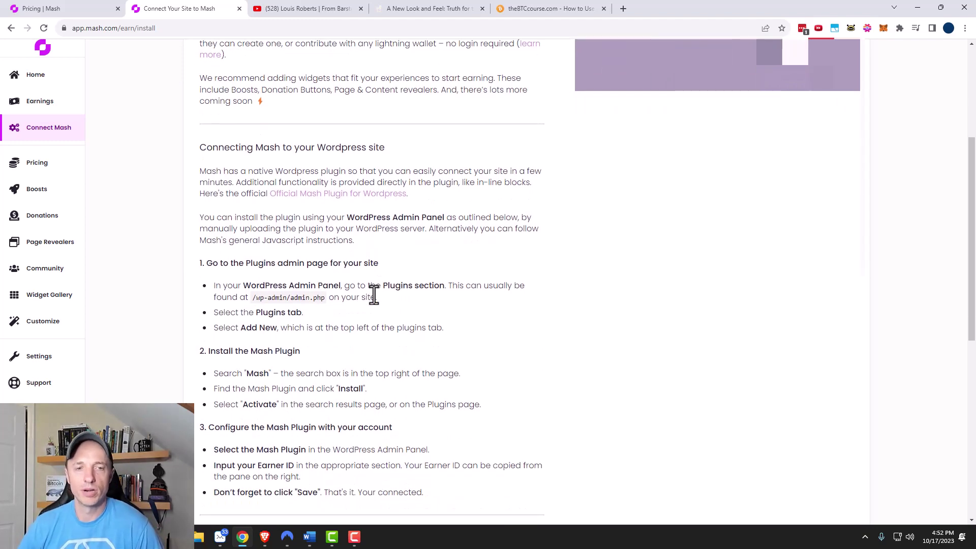
pyautogui.scroll(-4, 319, 296)
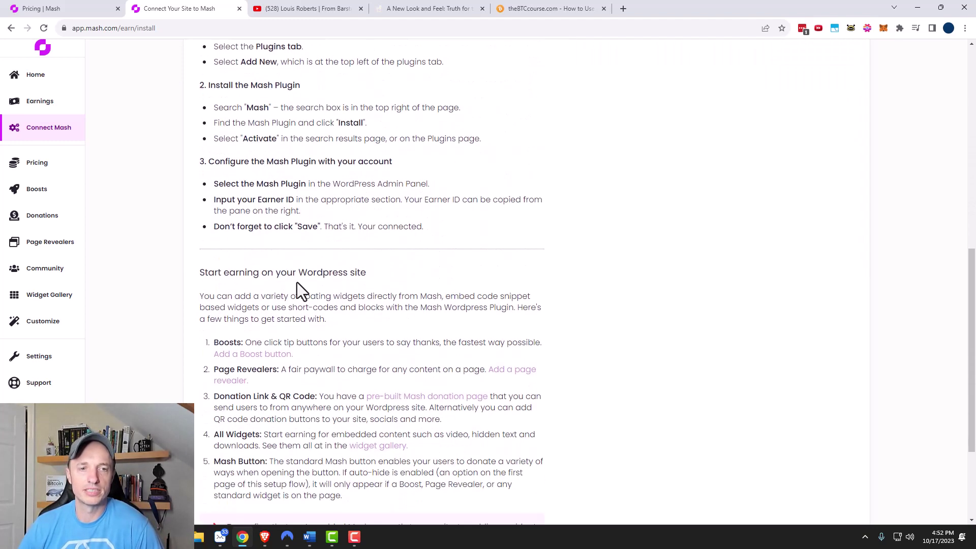
pyautogui.scroll(1, 284, 331)
pyautogui.scroll(-2, 274, 379)
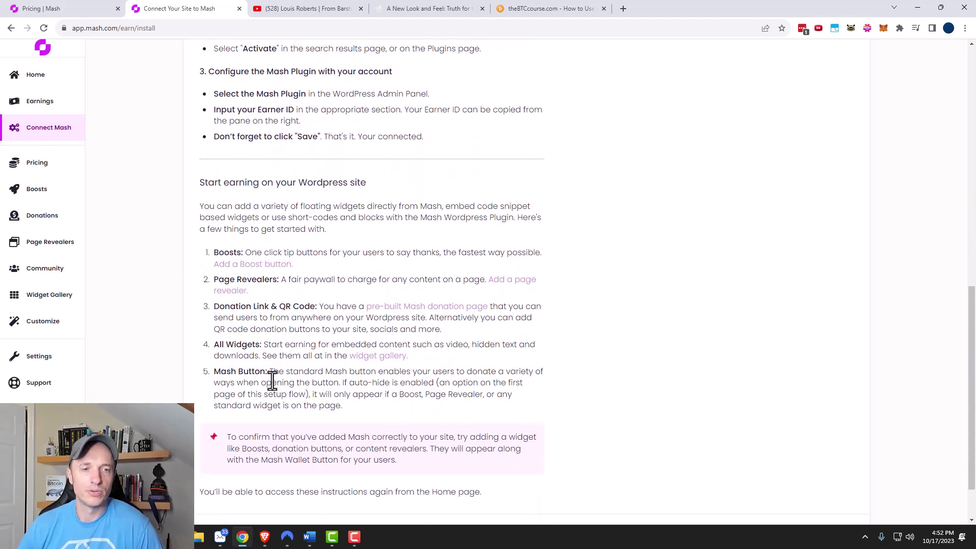
pyautogui.scroll(-1, 303, 389)
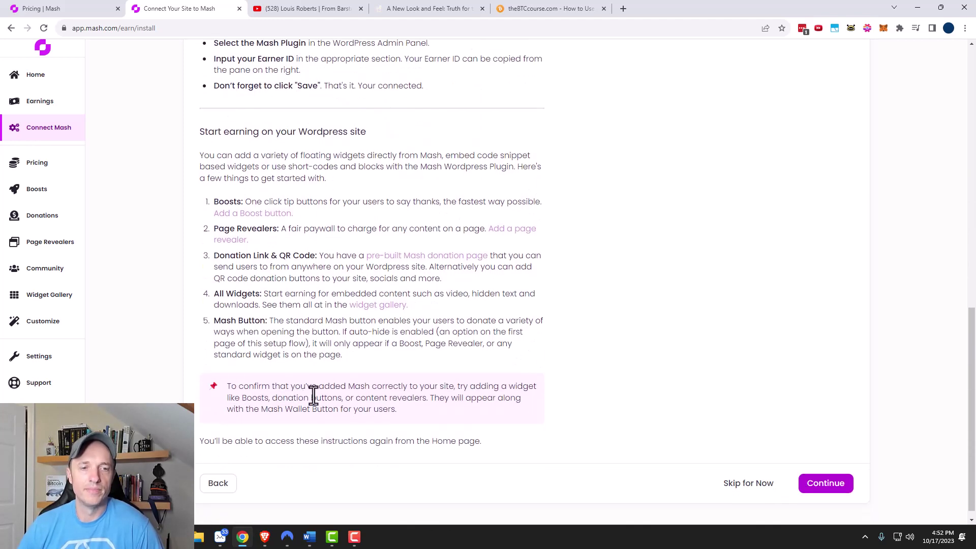
# Step: Switch to theBTCcourse.com, open its WordPress dashboard in a separate tab, and go to the Mash plugin's settings
pyautogui.click(542, 10)
pyautogui.middleClick(63, 48)
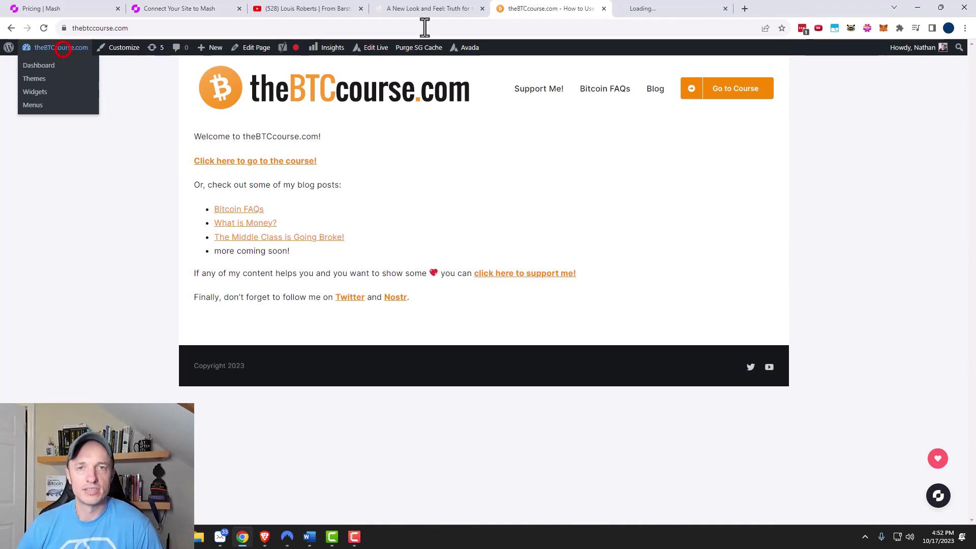
pyautogui.click(654, 9)
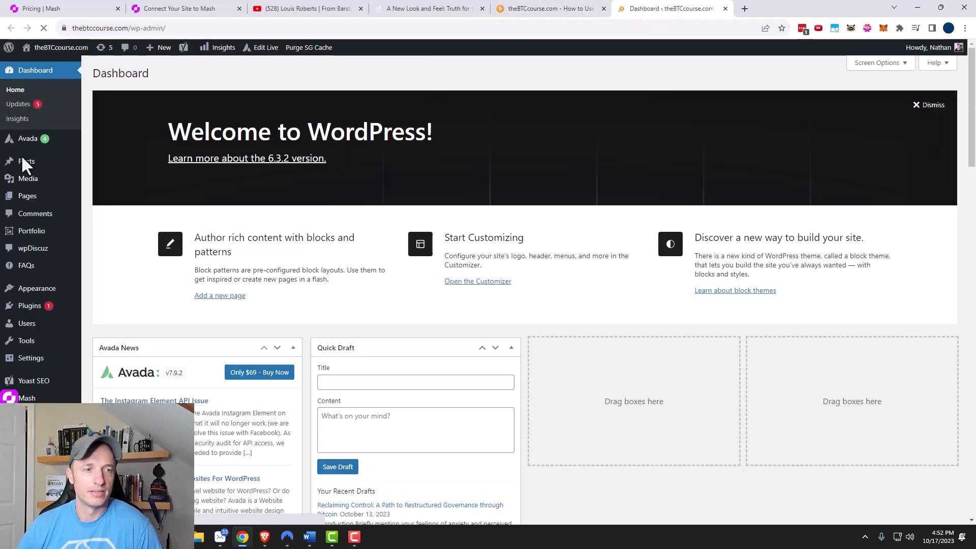
pyautogui.click(27, 398)
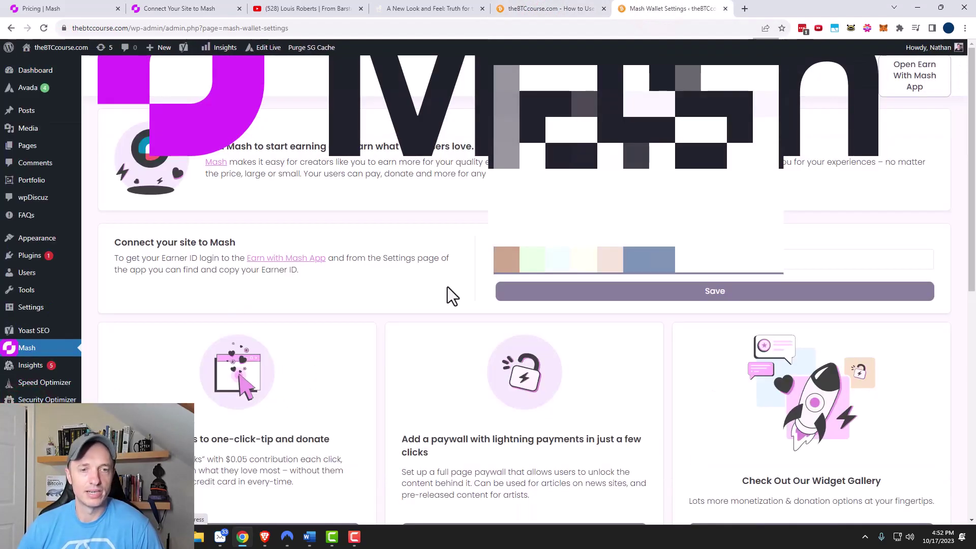
# Step: Look through the Mash plugin's options in WordPress, then view the floating Boost buttons in the Mash earner dashboard
pyautogui.scroll(-9, 410, 264)
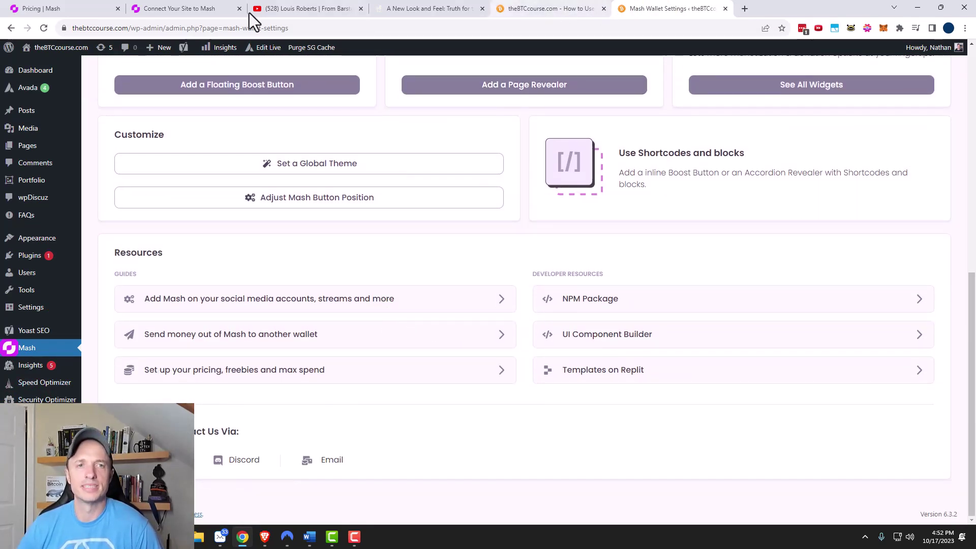
pyautogui.click(194, 15)
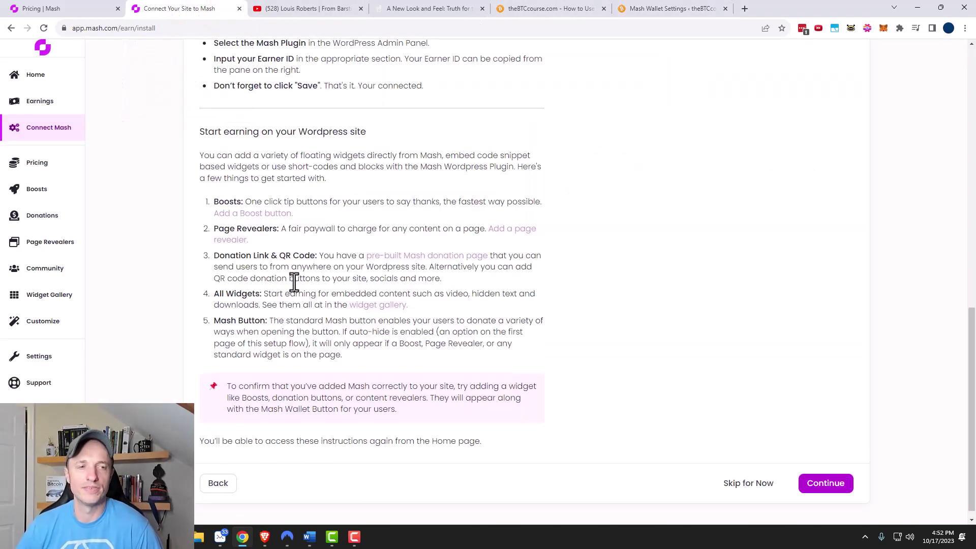
pyautogui.scroll(8, 317, 286)
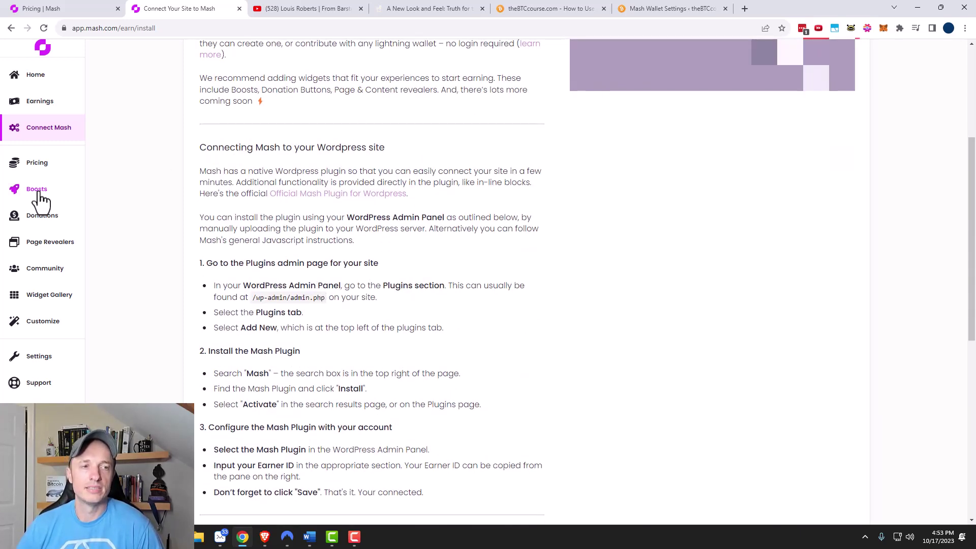
pyautogui.click(57, 200)
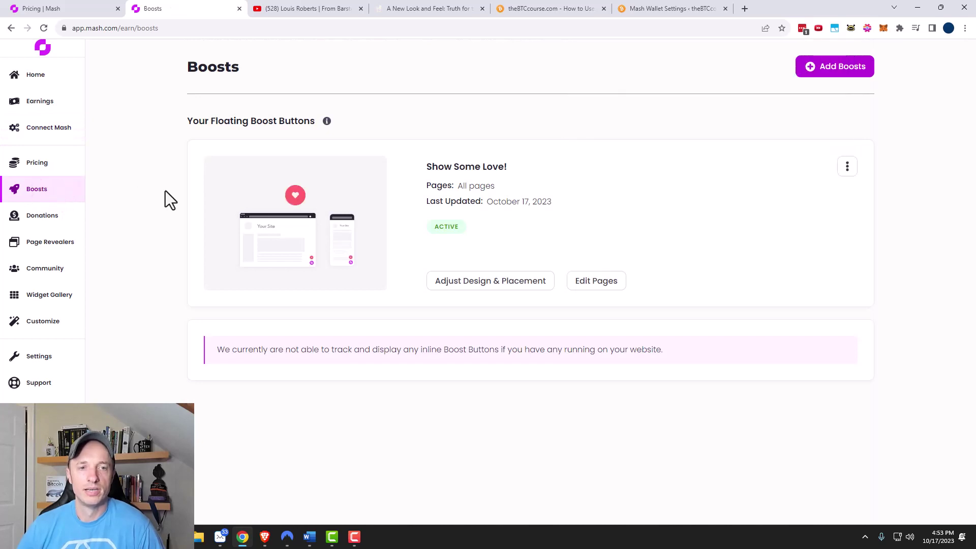
pyautogui.moveTo(185, 126); pyautogui.dragTo(310, 126)
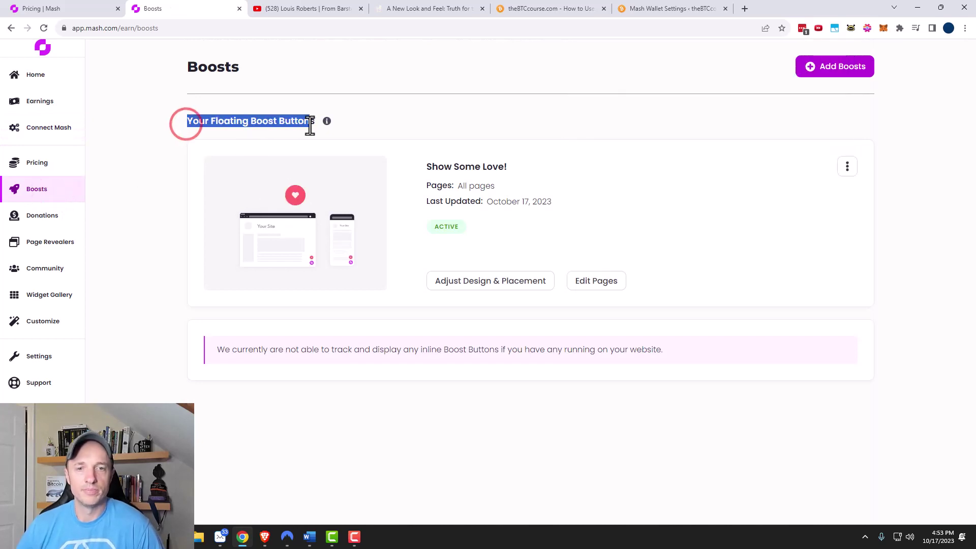
# Step: Switch to the theBTCcourse.com homepage and go to its course page
pyautogui.click(551, 8)
pyautogui.moveTo(934, 463)
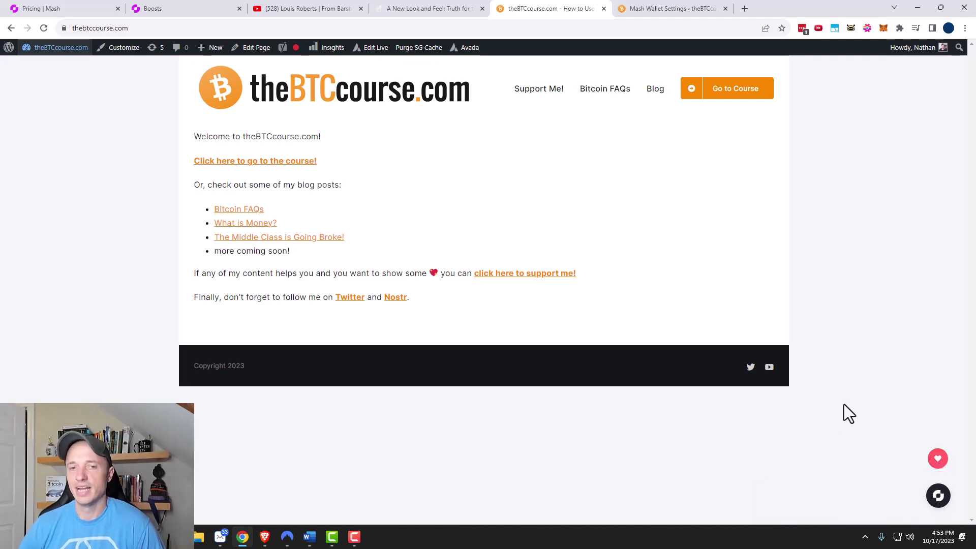
pyautogui.click(263, 161)
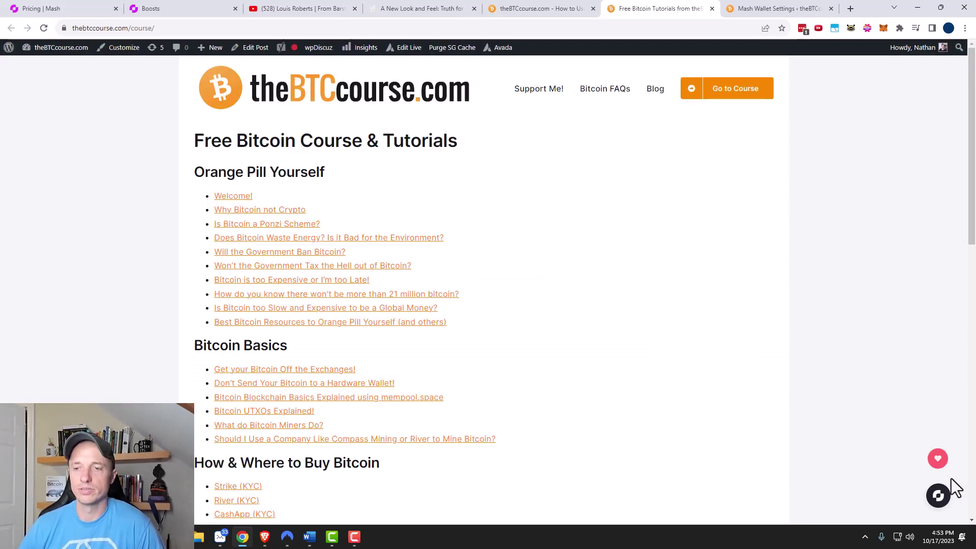
# Step: Boost the course page, choose payment with another Lightning wallet, and copy the generated invoice
pyautogui.click(940, 461)
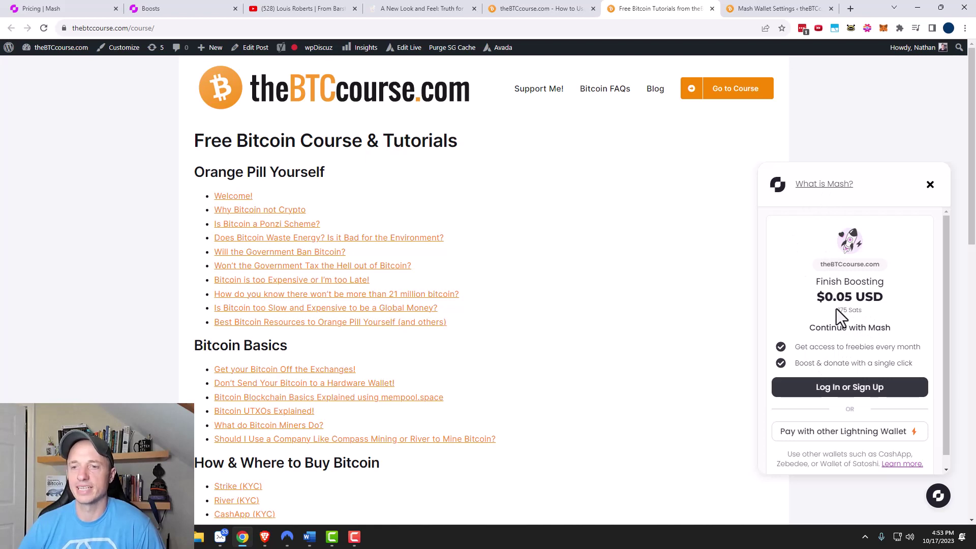
pyautogui.click(854, 432)
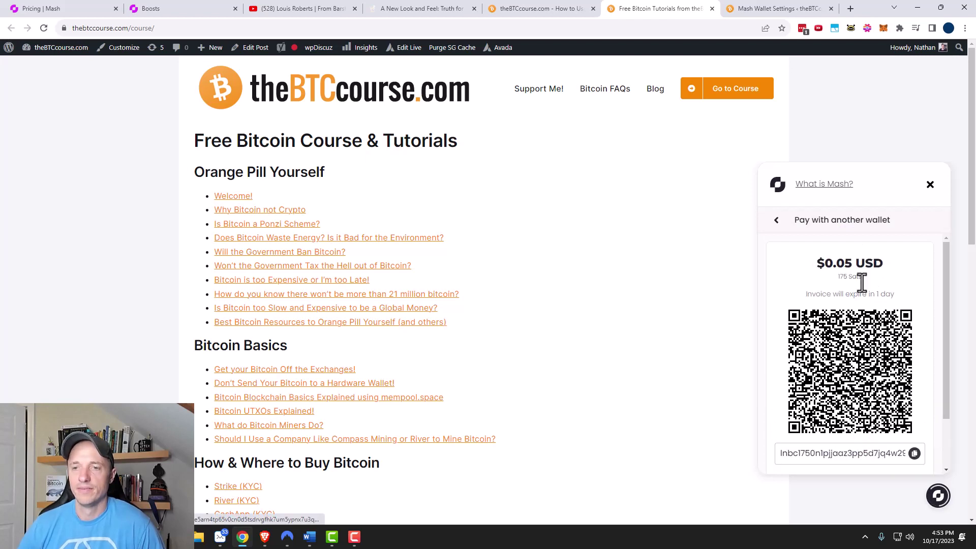
pyautogui.click(913, 453)
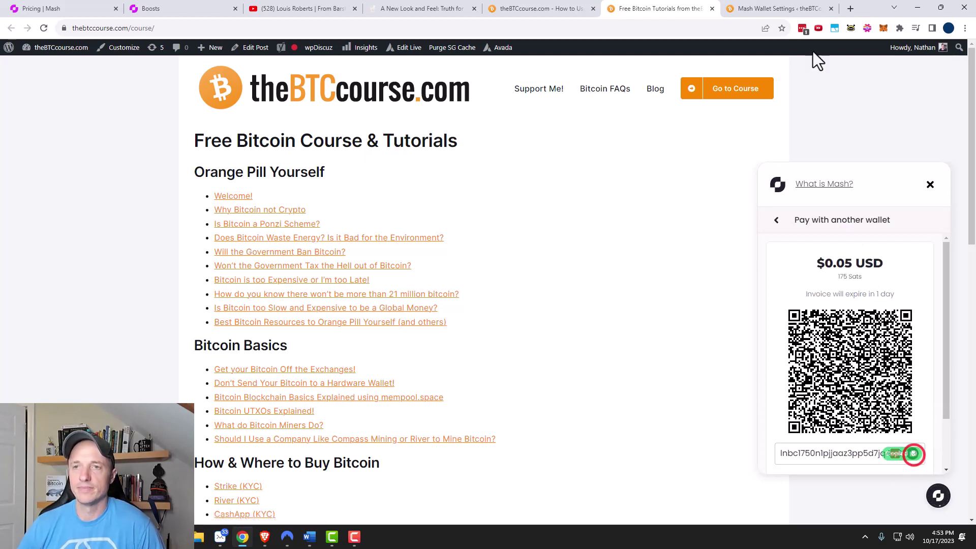
# Step: Open the Alby wallet extension, enter the copied Lightning invoice as the send recipient, and proceed to payment approval
pyautogui.click(850, 28)
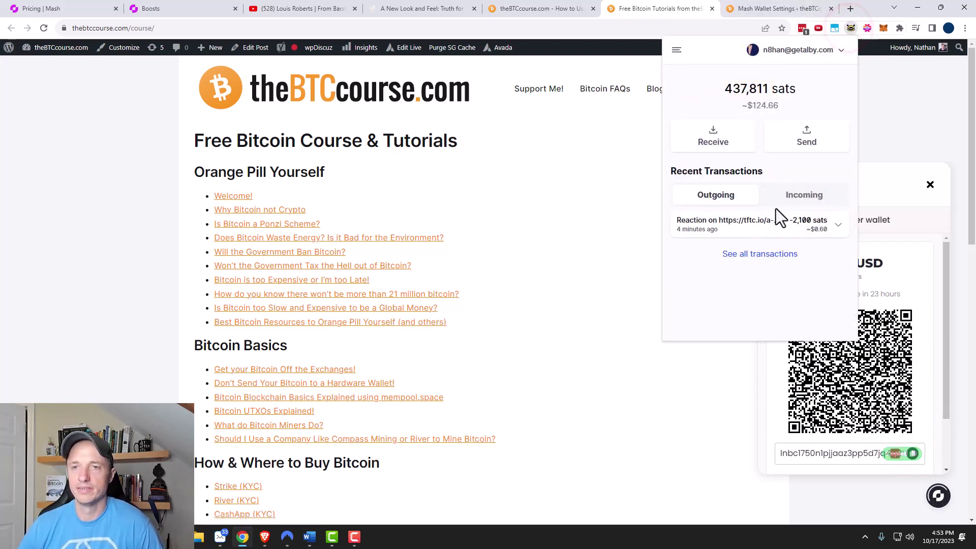
pyautogui.click(818, 140)
pyautogui.hotkey('ctrl', 'v')
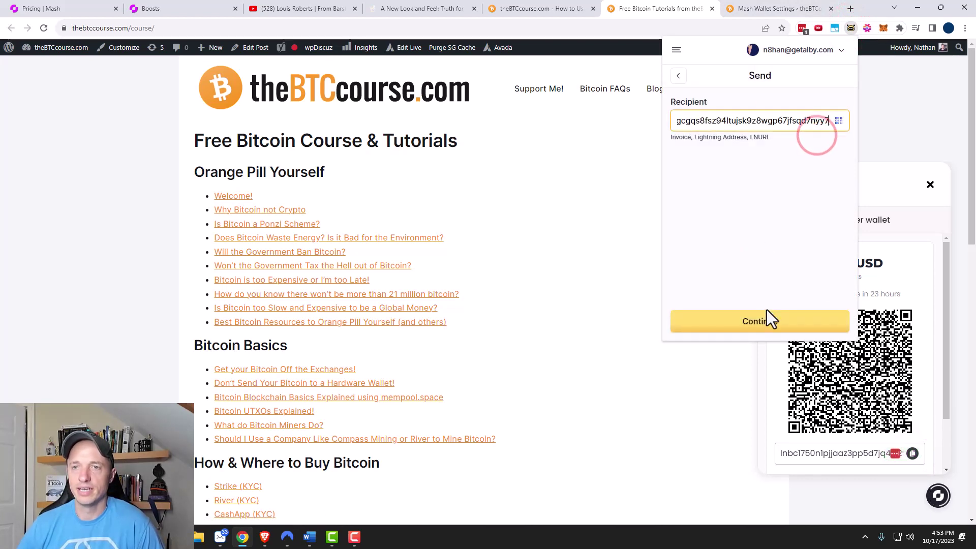
pyautogui.click(772, 321)
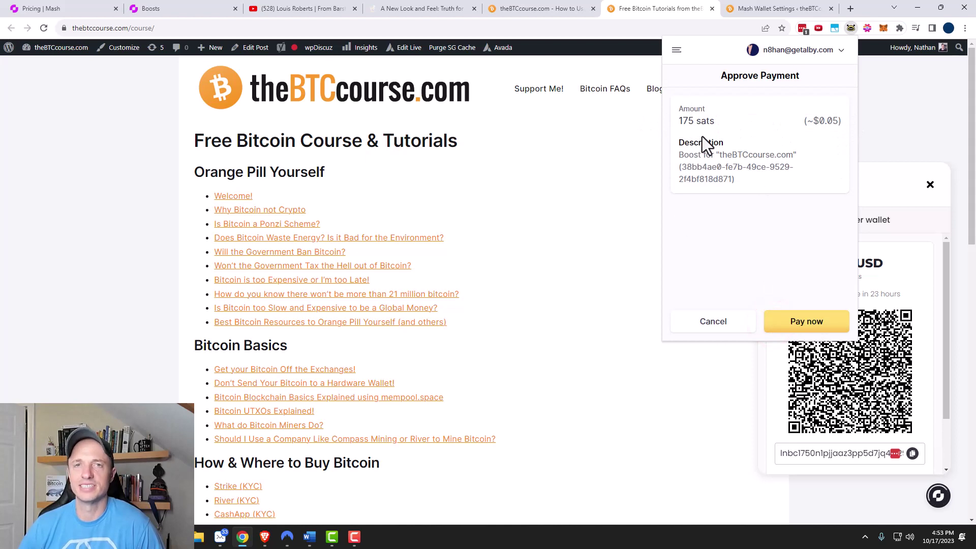
# Step: Check the Boost amount, approve the Lightning payment, and close the wallet to return to the course page
pyautogui.doubleClick(691, 121)
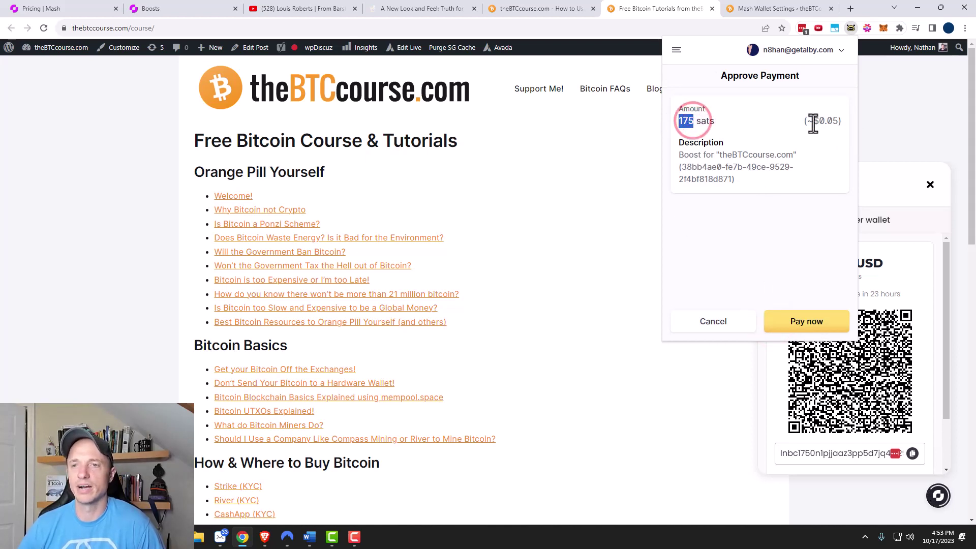
pyautogui.moveTo(807, 121); pyautogui.dragTo(829, 122)
pyautogui.click(808, 142)
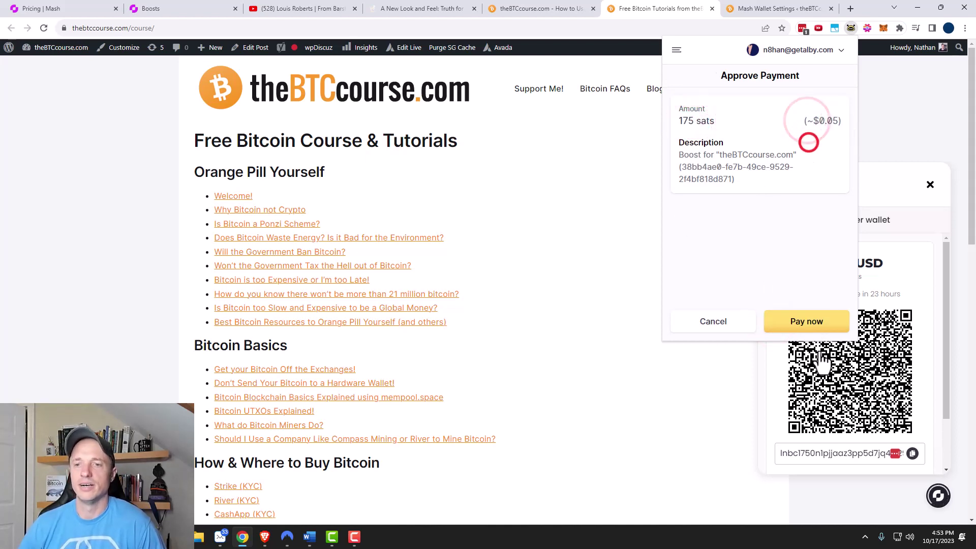
pyautogui.click(812, 321)
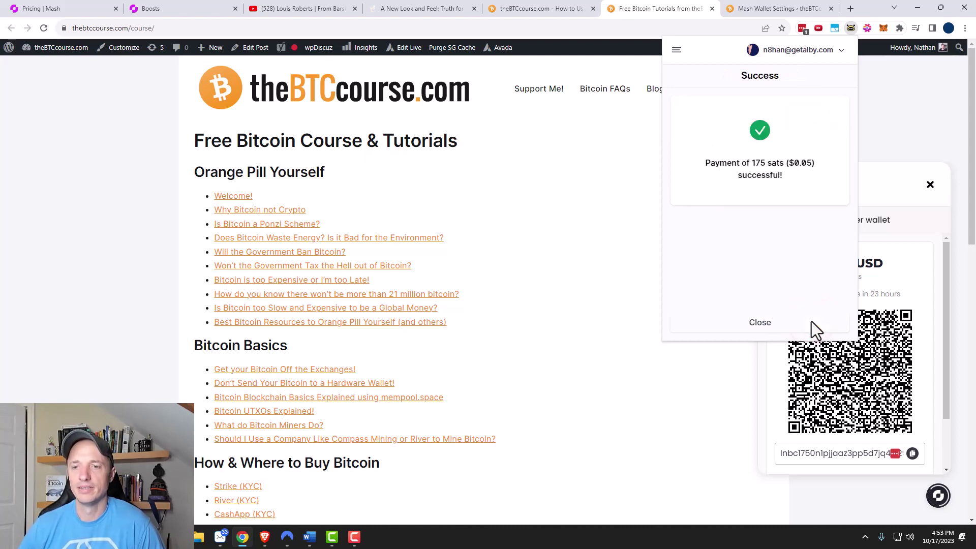
pyautogui.click(766, 322)
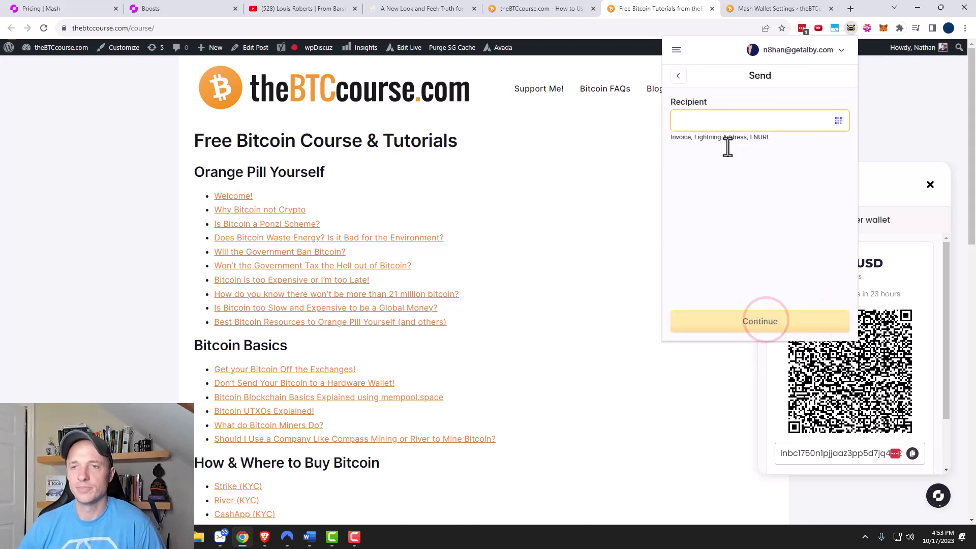
pyautogui.click(641, 215)
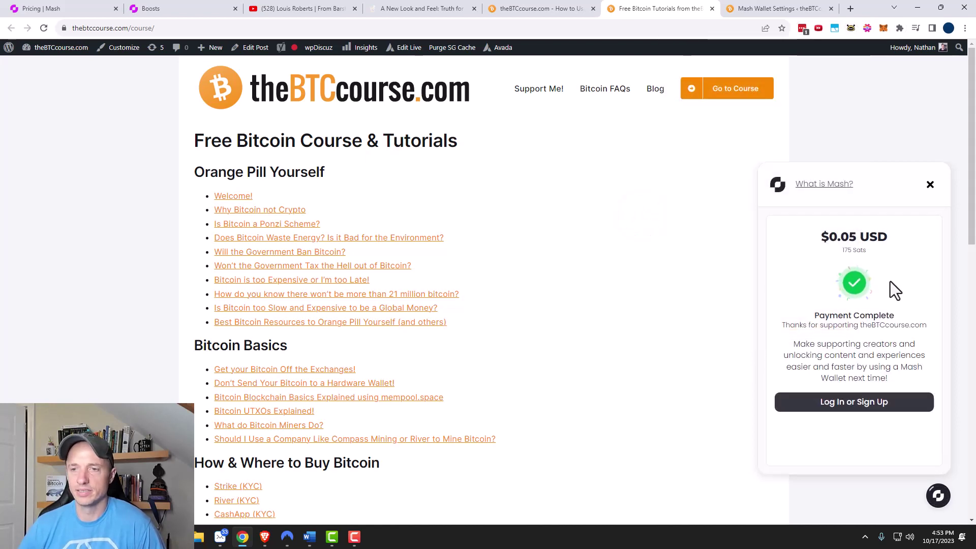
# Step: Return to the Mash dashboard's Boosts page and start adding a new Floating Boost Buttons widget
pyautogui.click(524, 8)
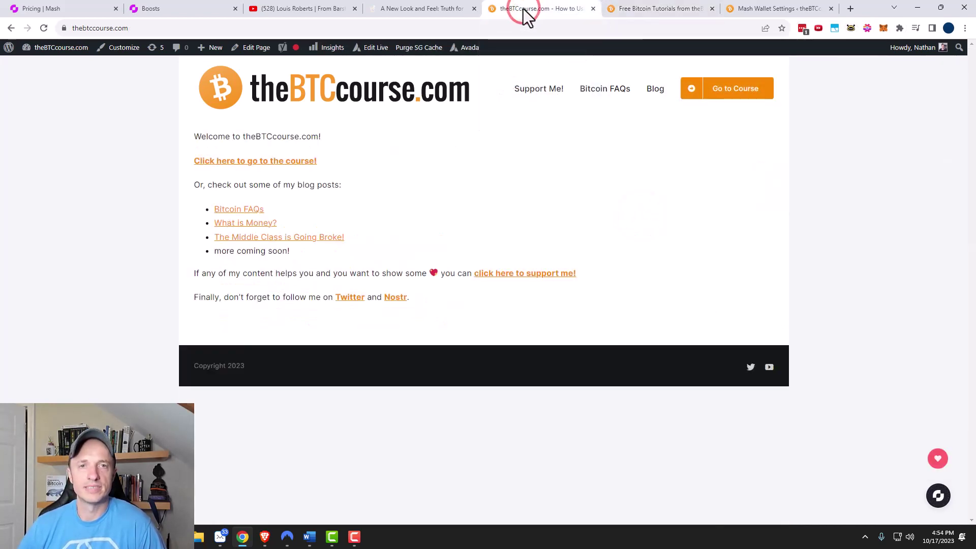
pyautogui.click(178, 11)
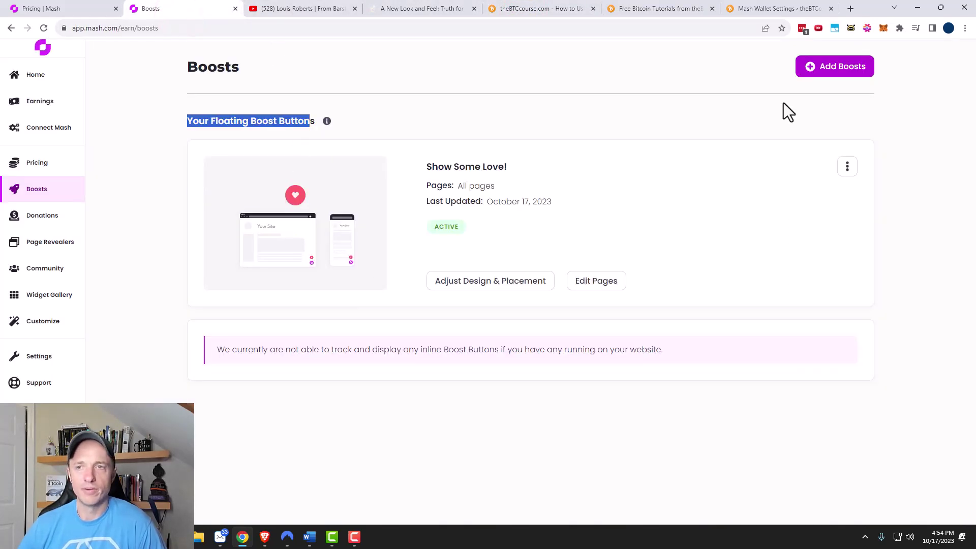
pyautogui.click(833, 76)
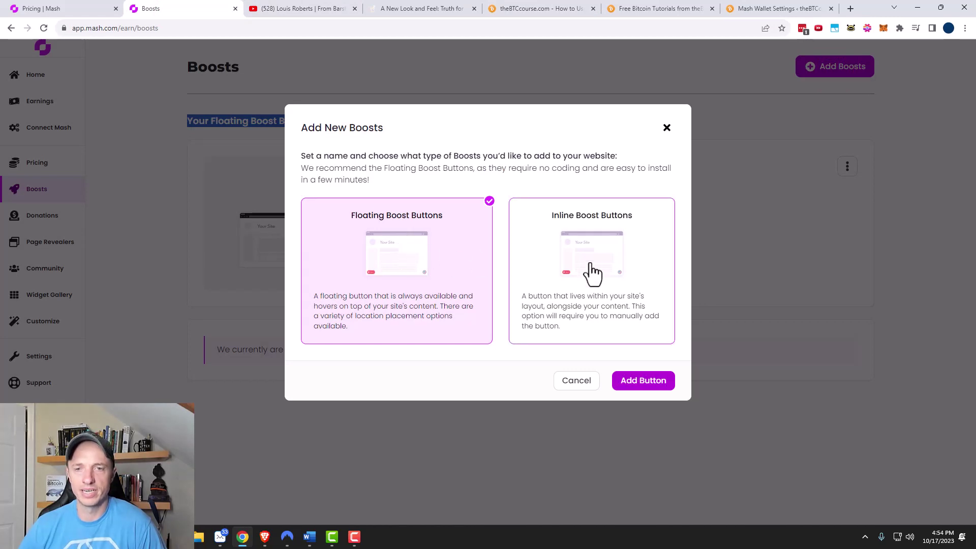
pyautogui.click(653, 387)
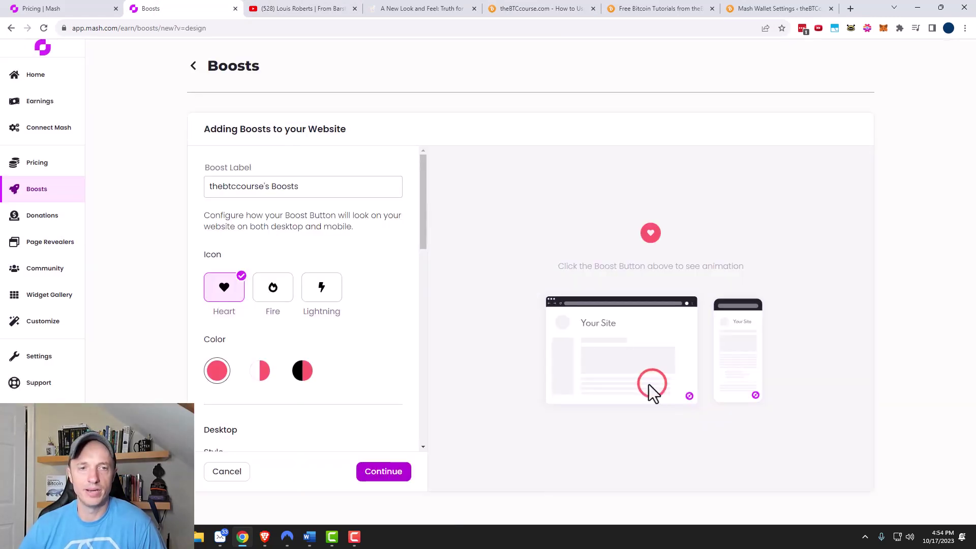
pyautogui.scroll(-5, 305, 187)
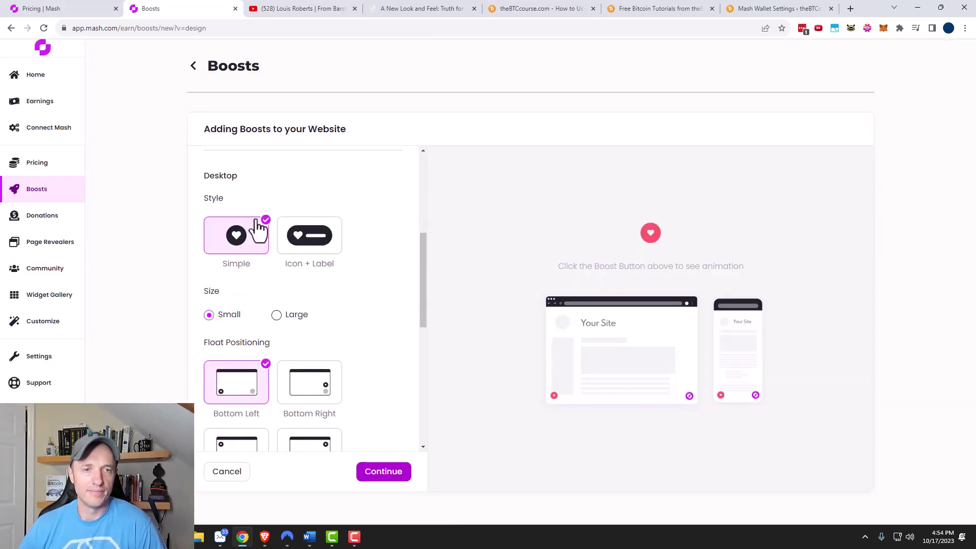
pyautogui.scroll(-1, 305, 228)
pyautogui.scroll(2, 346, 249)
pyautogui.scroll(-5, 330, 289)
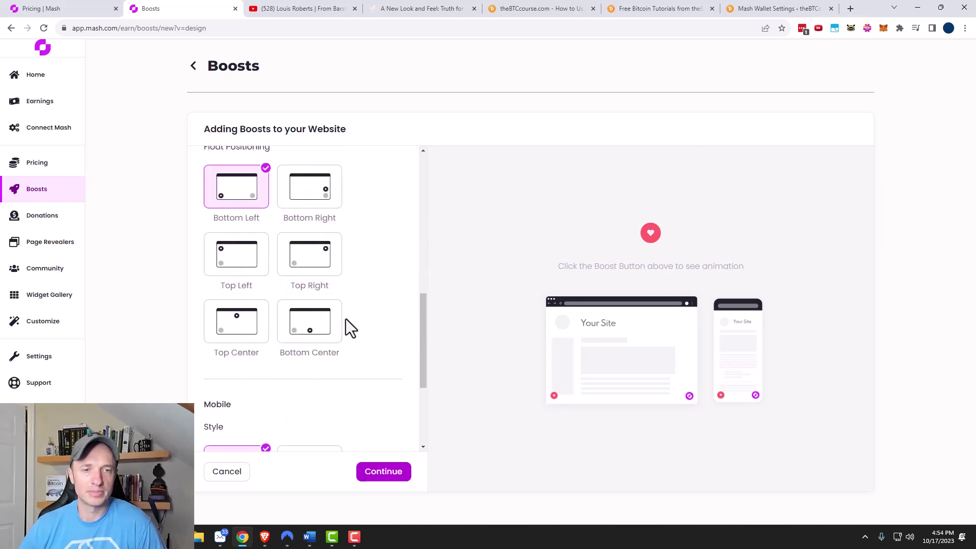
pyautogui.scroll(-3, 344, 331)
pyautogui.scroll(1, 351, 453)
pyautogui.click(381, 472)
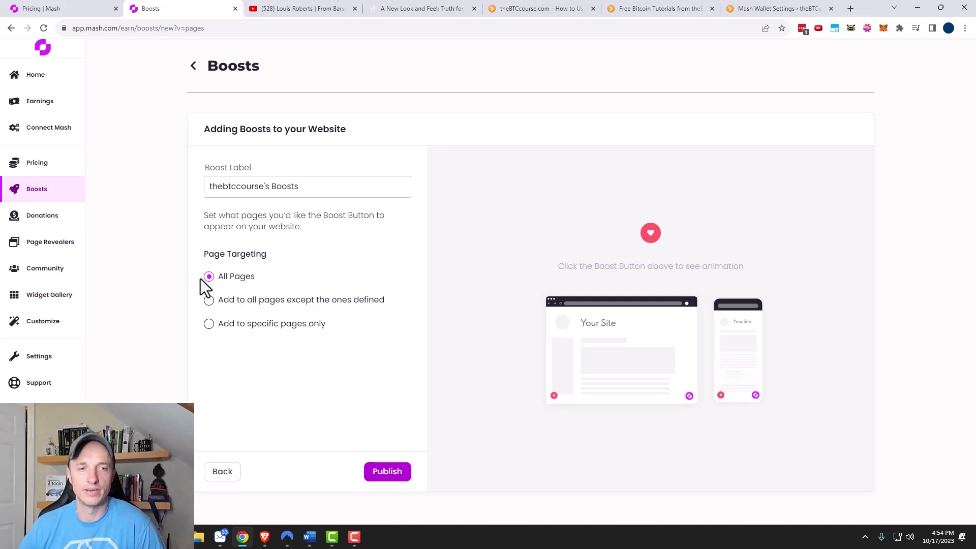
# Step: Start publishing the new Boost to All Pages, dismiss the publish confirmation, and return to the Boosts overview
pyautogui.click(393, 478)
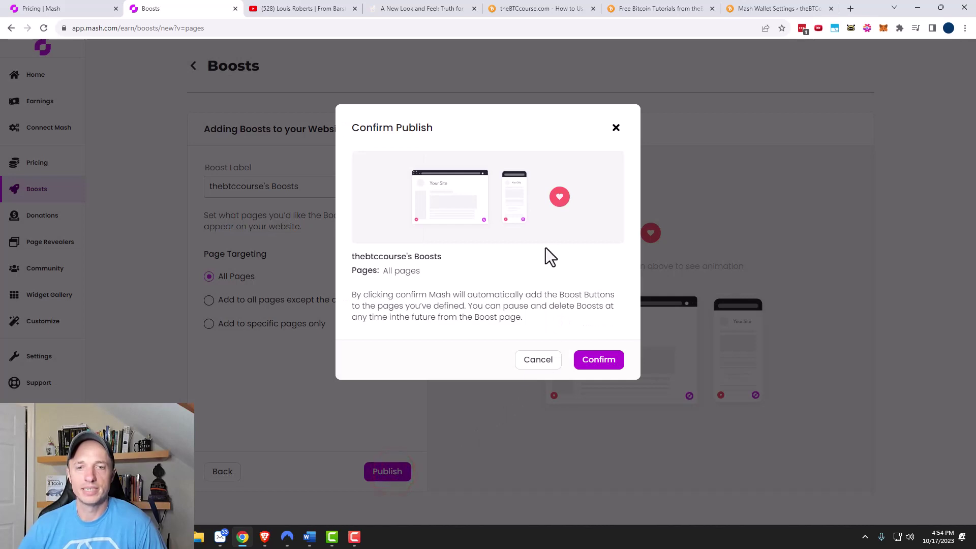
pyautogui.click(615, 128)
pyautogui.click(188, 67)
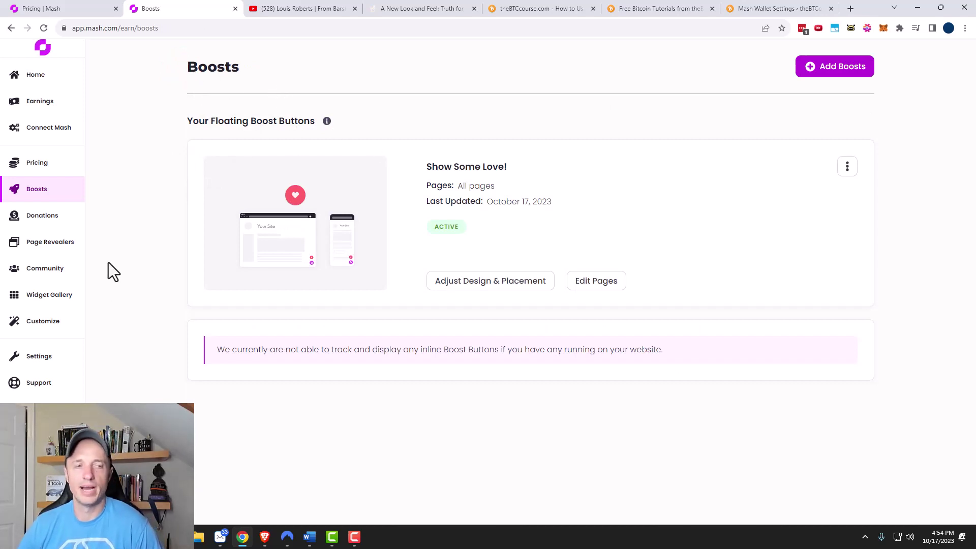
# Step: View the Donations page with its embeddable QR code and highlight the Mash Lightning address
pyautogui.click(44, 217)
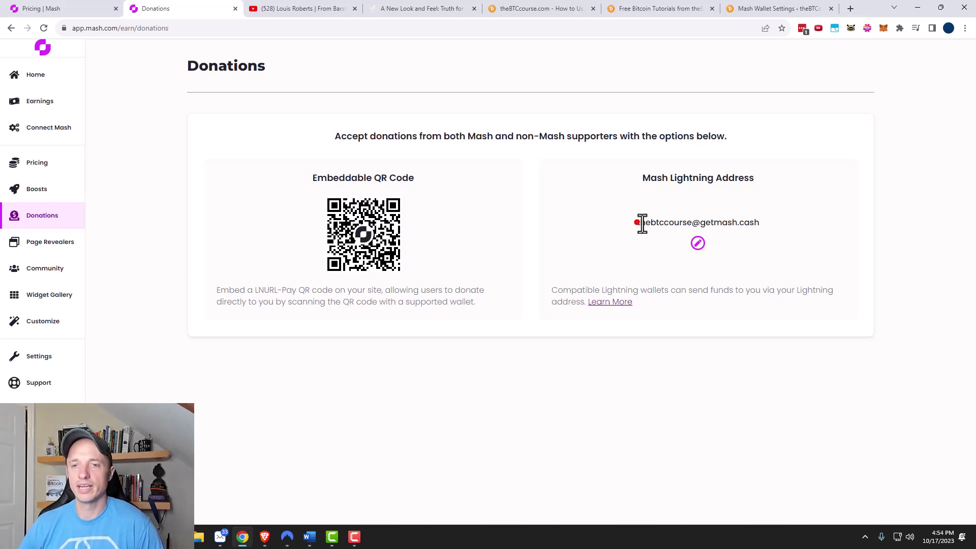
pyautogui.moveTo(642, 224); pyautogui.dragTo(595, 229)
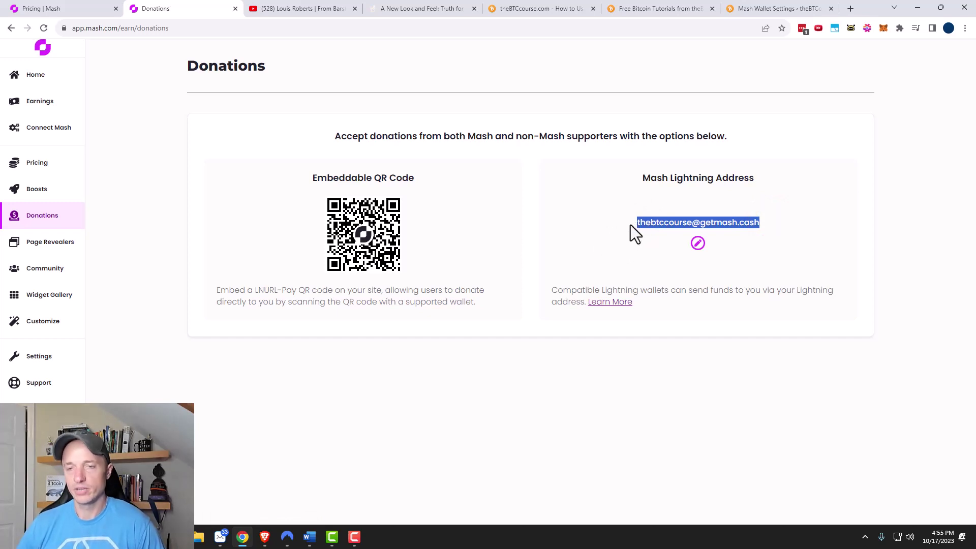
pyautogui.moveTo(633, 221); pyautogui.dragTo(775, 220)
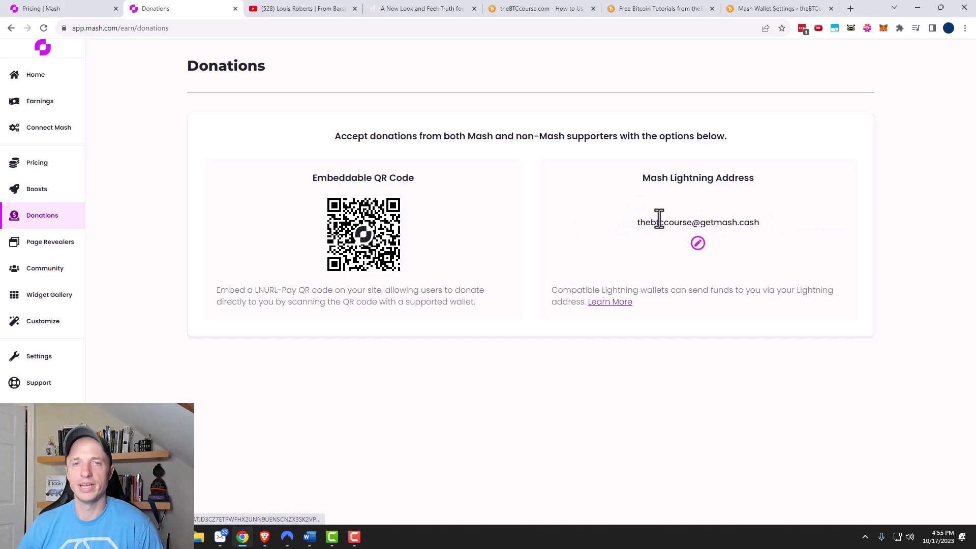
# Step: Start a new page revealer from the Page Revealers page and name its new pricing category Premium
pyautogui.click(65, 240)
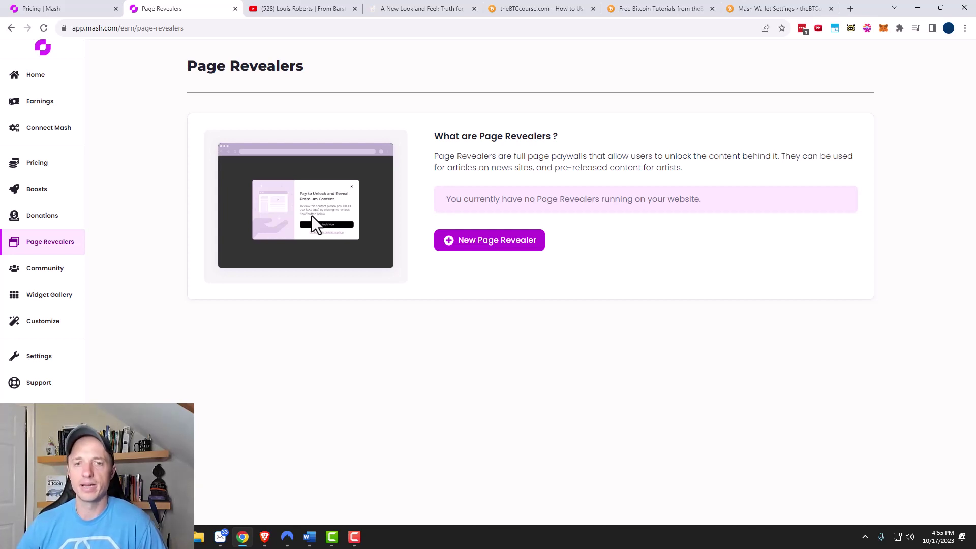
pyautogui.click(500, 248)
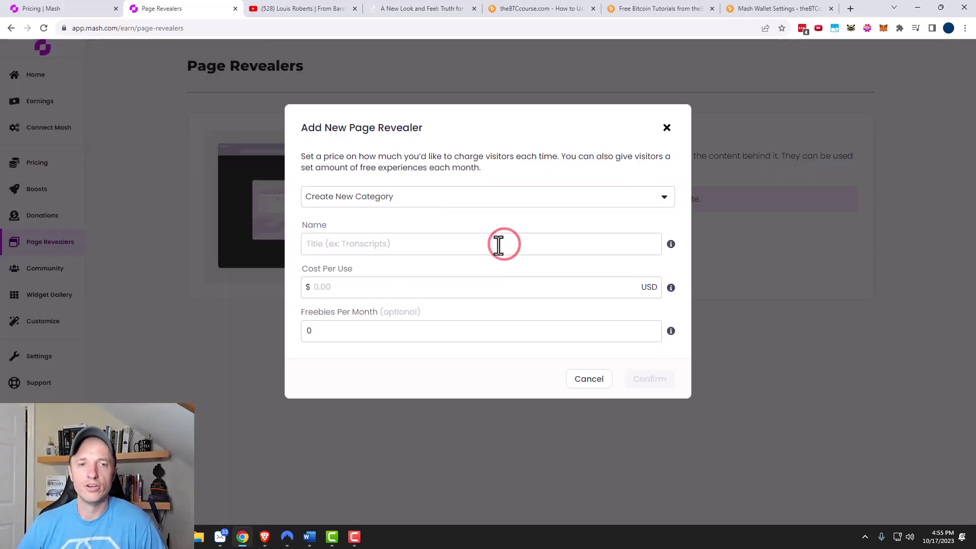
pyautogui.click(442, 201)
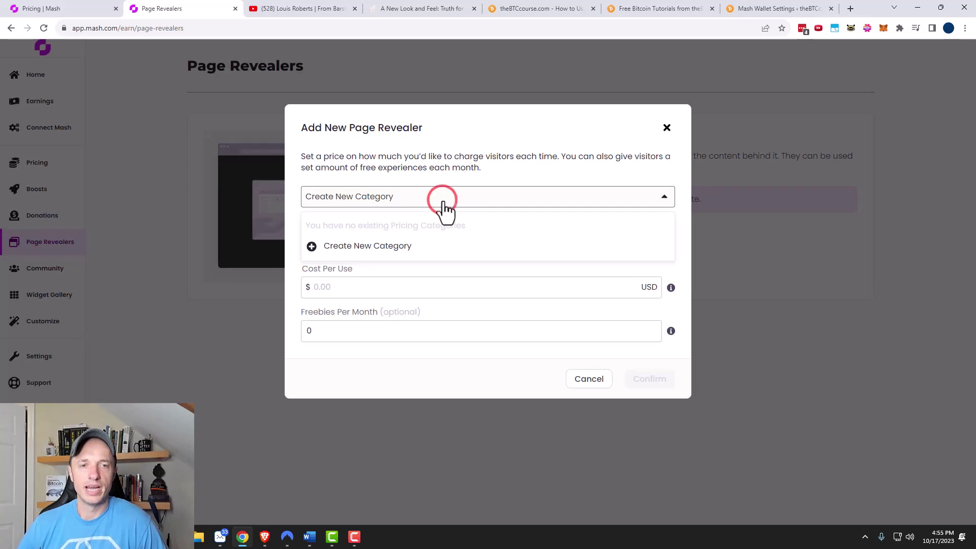
pyautogui.click(388, 249)
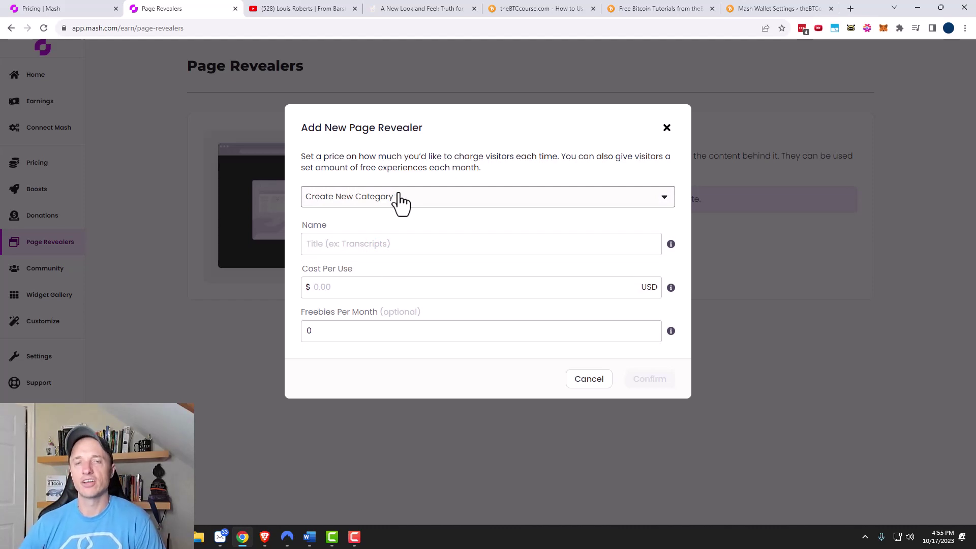
pyautogui.click(490, 247)
pyautogui.write('pre')
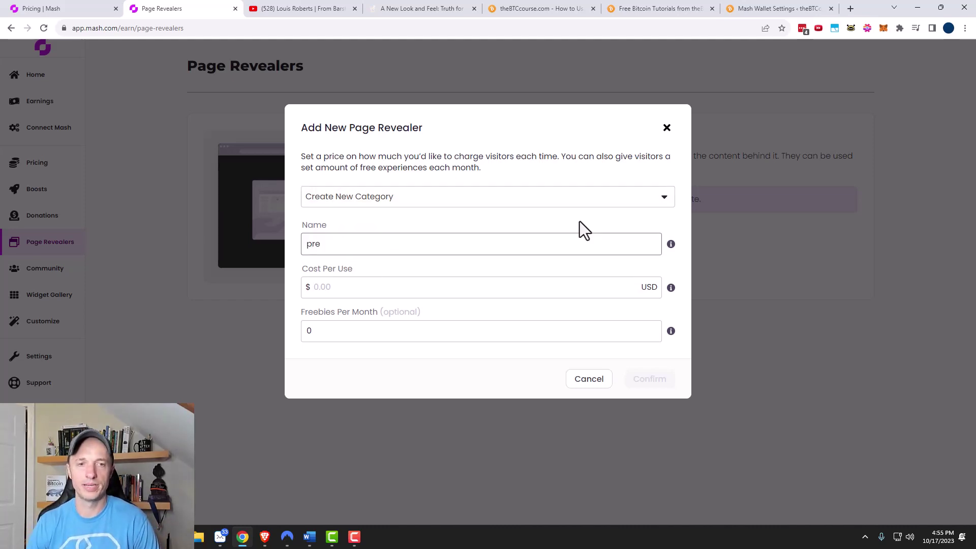
pyautogui.press('BackSpace')
pyautogui.press('BackSpace')
pyautogui.press('BackSpace')
pyautogui.write('Premium')
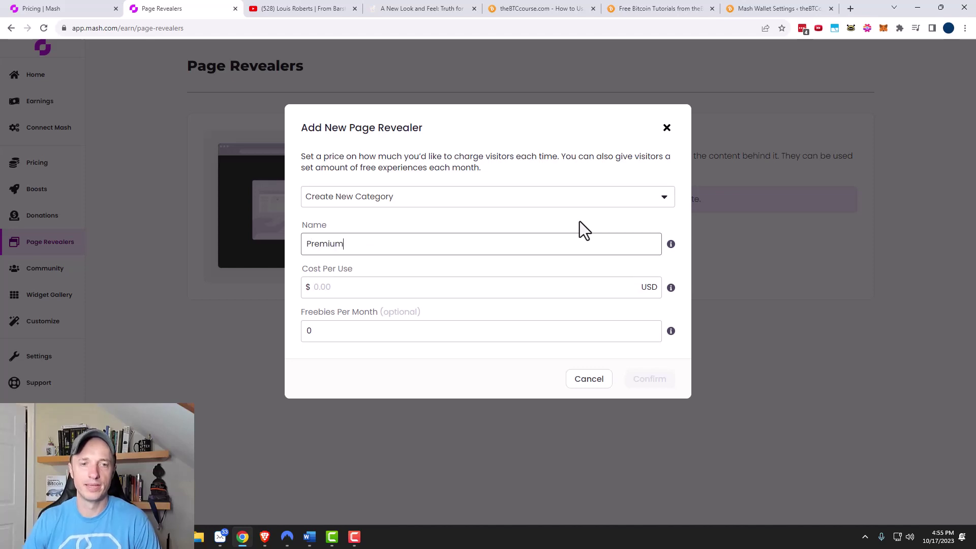
# Step: Set the Premium category's cost per use to $0.10 and its monthly freebies to 5, and confirm the category
pyautogui.click(557, 290)
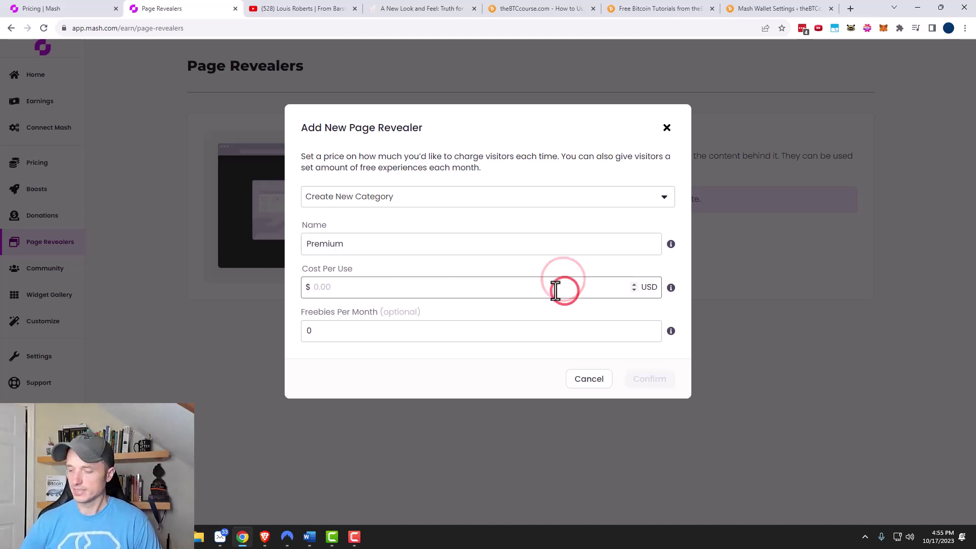
pyautogui.write('.0')
pyautogui.press('BackSpace')
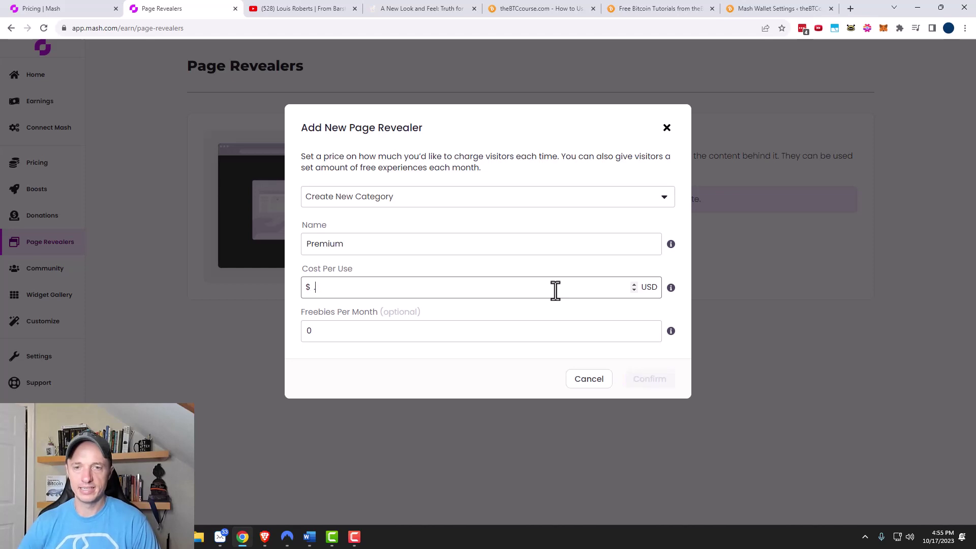
pyautogui.write('10')
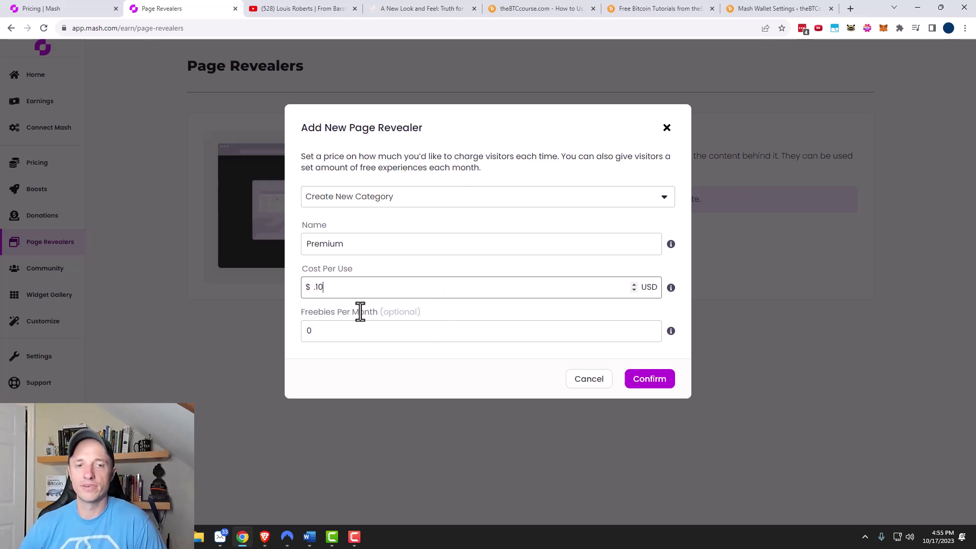
pyautogui.doubleClick(403, 328)
pyautogui.write('5')
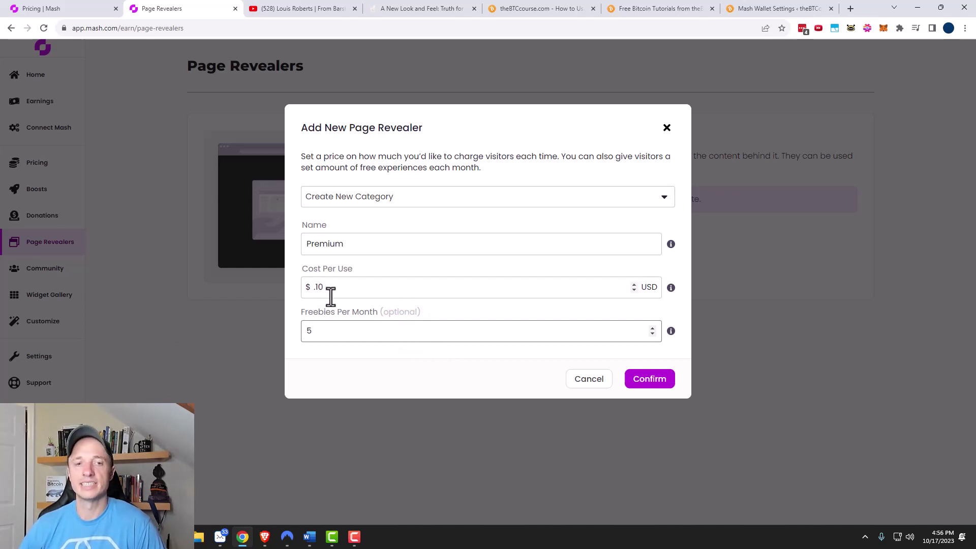
pyautogui.moveTo(330, 128); pyautogui.dragTo(487, 135)
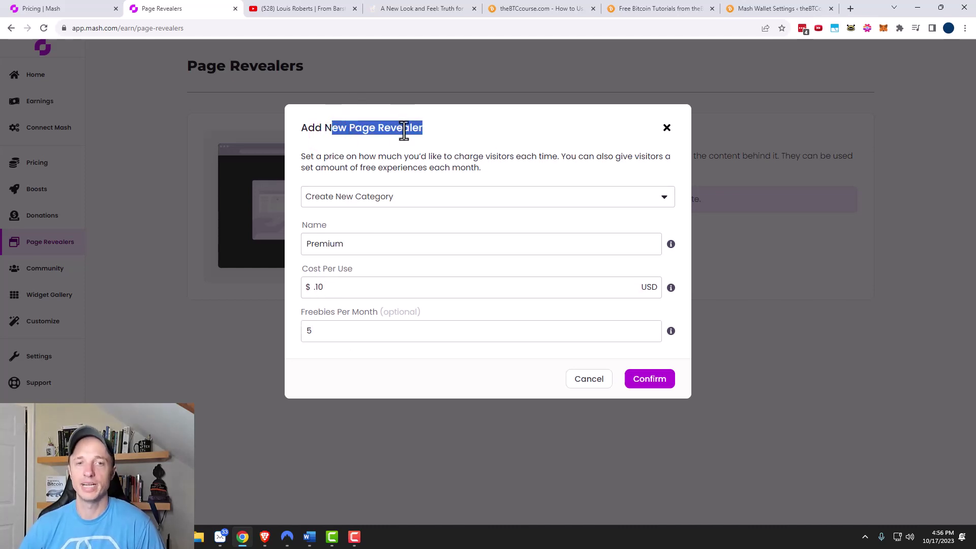
pyautogui.click(662, 378)
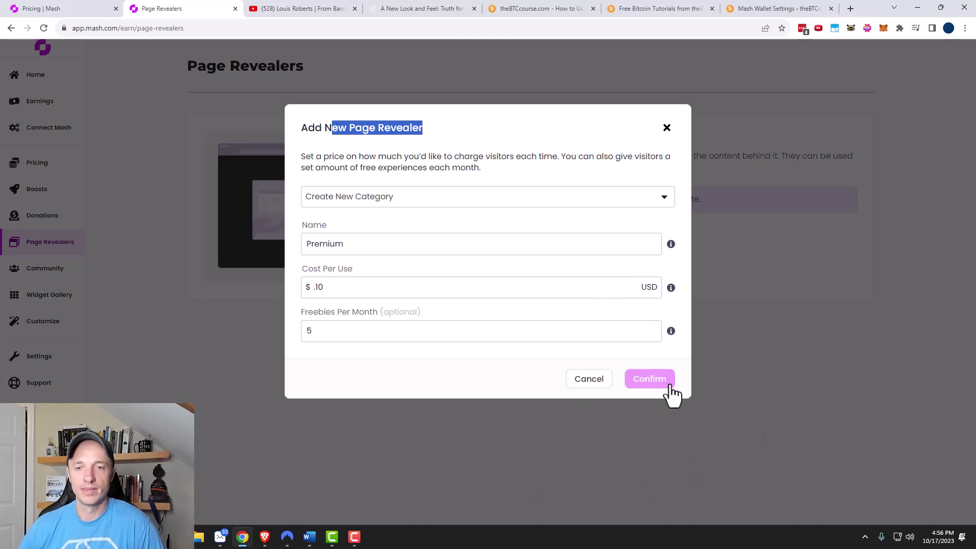
pyautogui.click(655, 380)
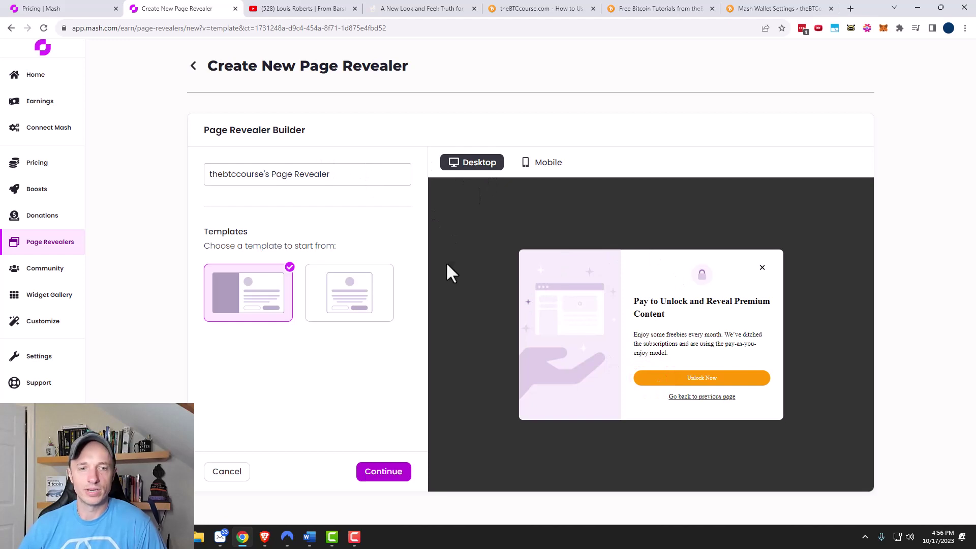
# Step: Choose the page revealer template without the side image, try green and orange icon colors, and use the site favicon as the logo
pyautogui.click(358, 305)
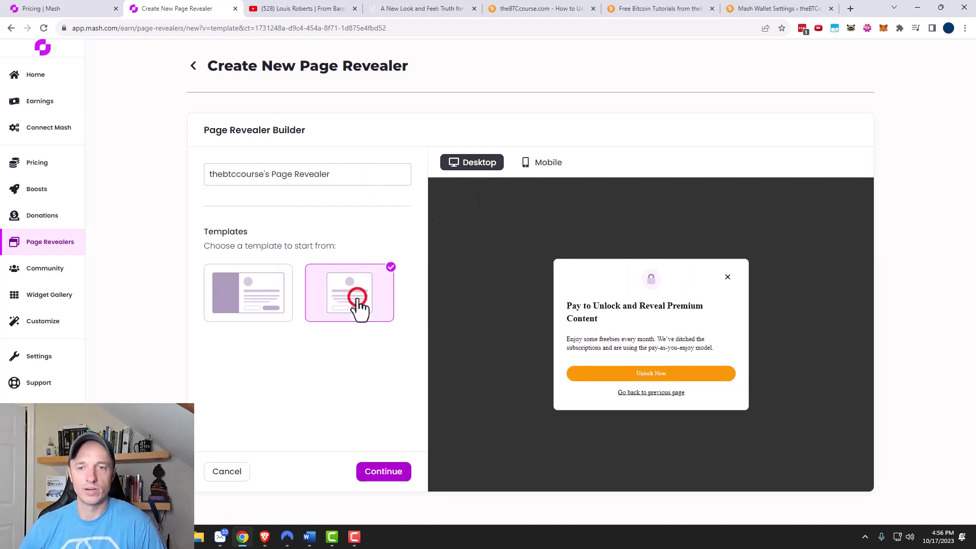
pyautogui.click(386, 470)
pyautogui.click(316, 279)
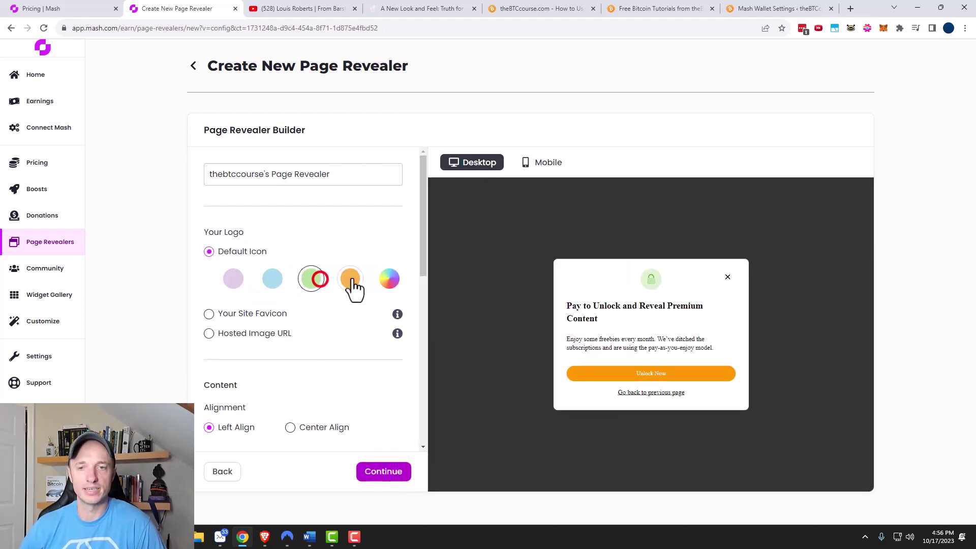
pyautogui.click(353, 279)
pyautogui.click(389, 280)
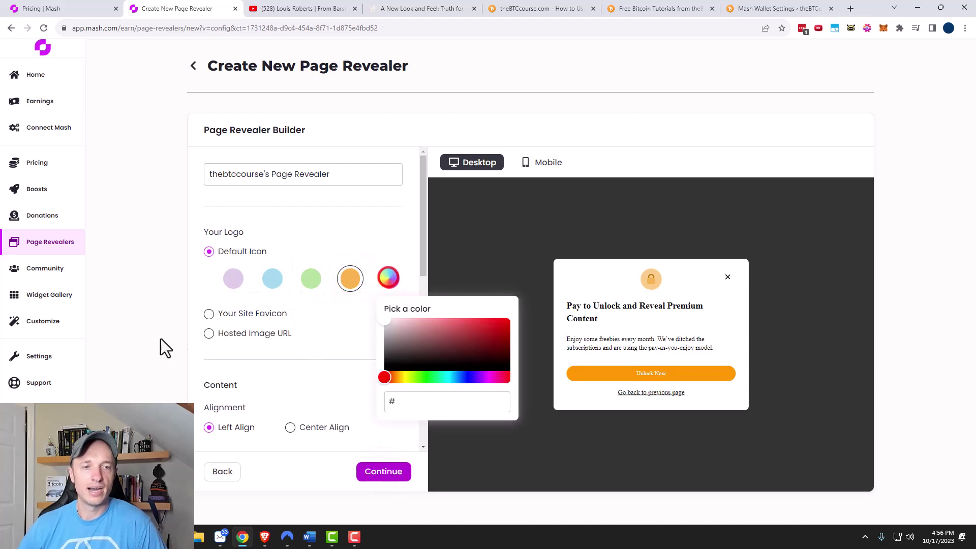
pyautogui.click(219, 316)
# Step: Review the revealer's title, message, bullet point, button color and font options, and proceed to page targeting with the default content
pyautogui.scroll(-4, 364, 348)
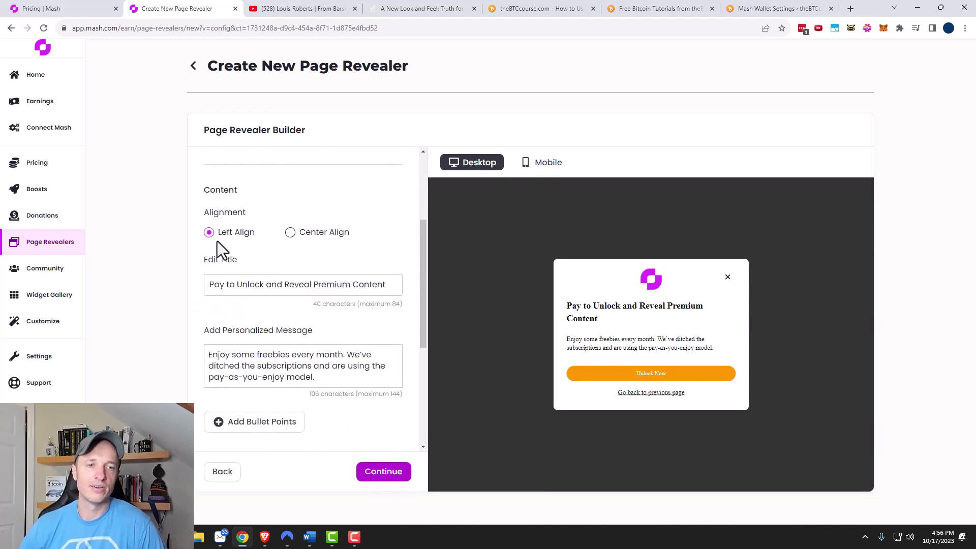
pyautogui.moveTo(303, 239); pyautogui.dragTo(160, 239)
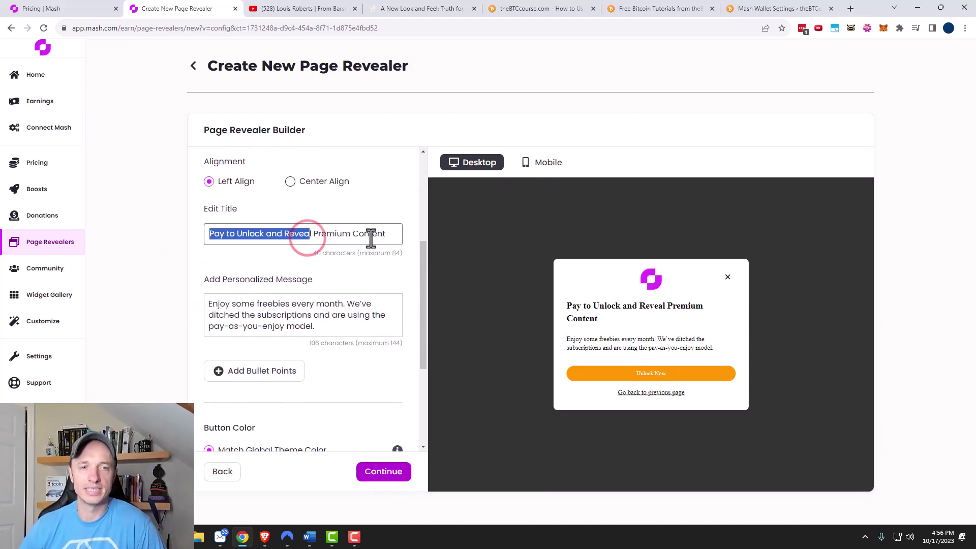
pyautogui.moveTo(373, 234); pyautogui.dragTo(273, 286)
pyautogui.moveTo(322, 325); pyautogui.dragTo(201, 306)
pyautogui.scroll(-2, 283, 332)
pyautogui.click(258, 270)
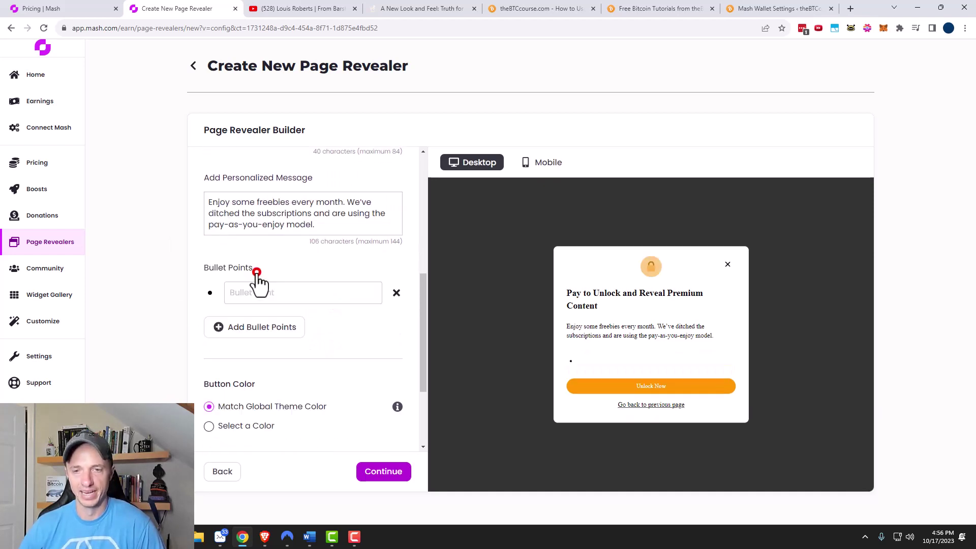
pyautogui.click(397, 293)
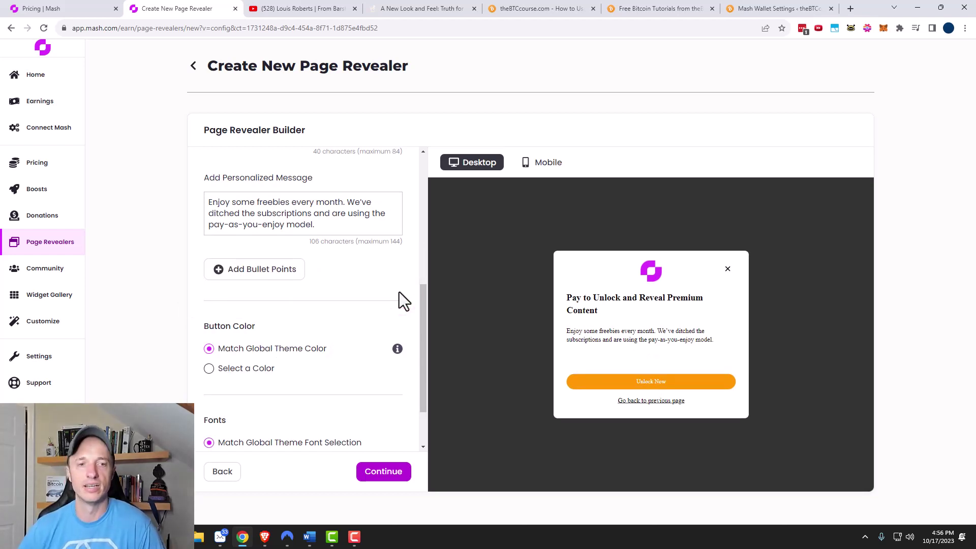
pyautogui.scroll(-1, 325, 356)
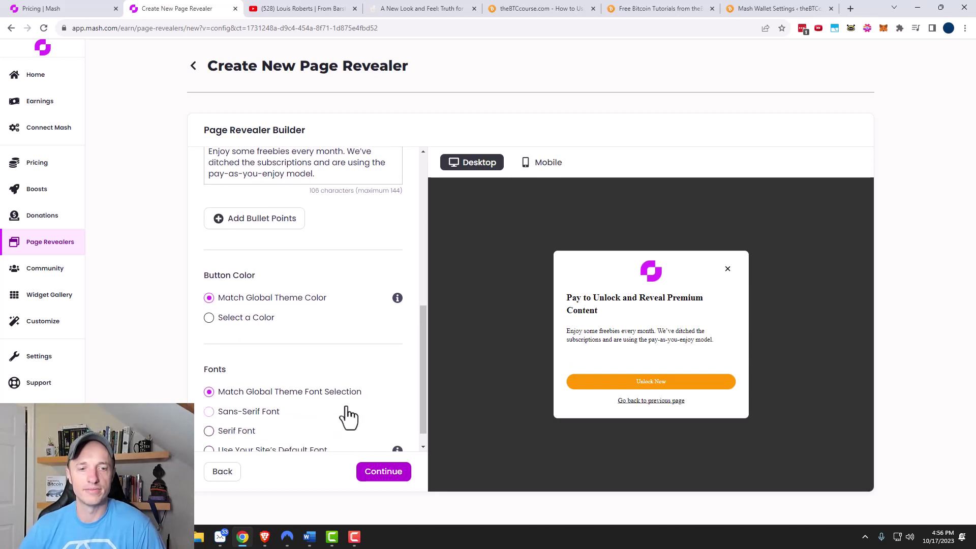
pyautogui.scroll(-1, 346, 408)
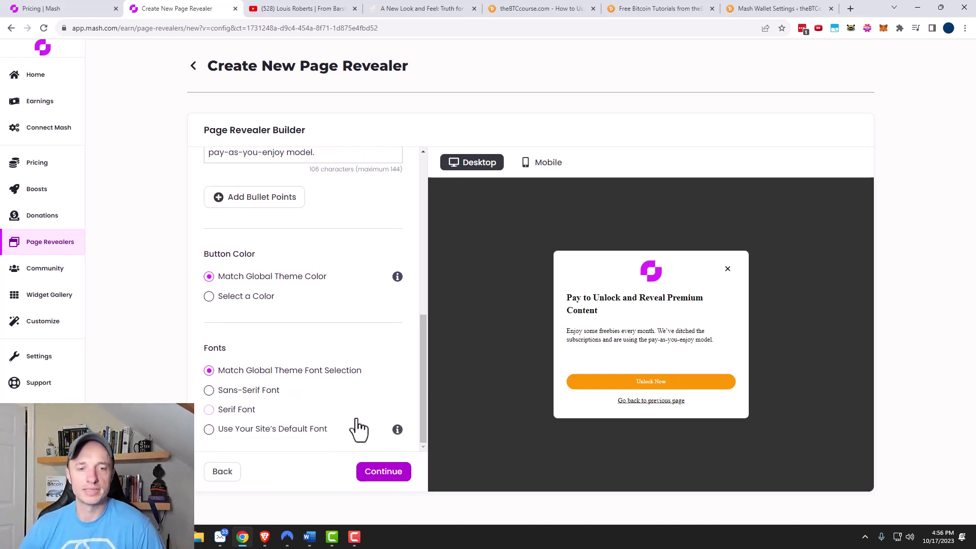
pyautogui.click(398, 481)
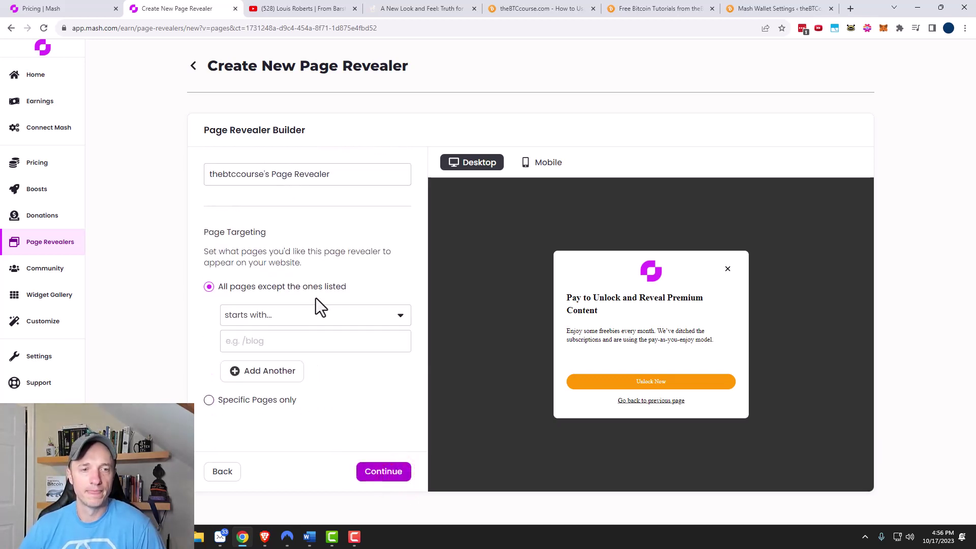
# Step: Target the page revealer at all pages except those whose path starts with /blog
pyautogui.moveTo(203, 234); pyautogui.dragTo(361, 270)
pyautogui.click(361, 269)
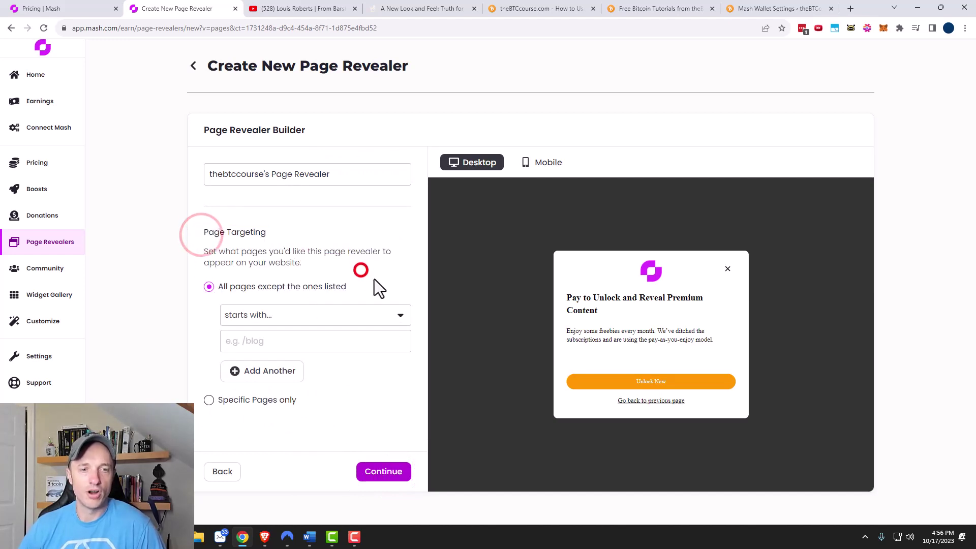
pyautogui.click(404, 317)
pyautogui.click(404, 317)
pyautogui.click(344, 338)
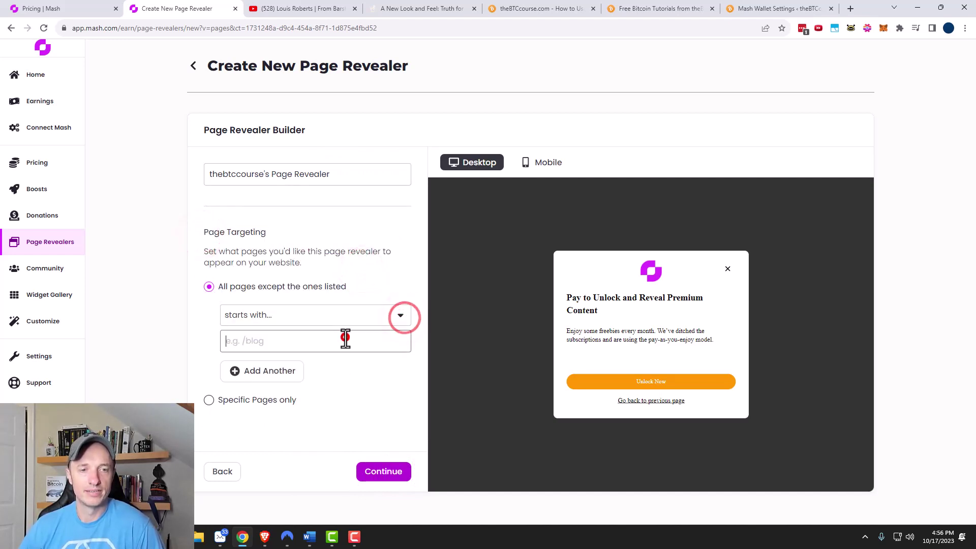
pyautogui.write('/bl')
pyautogui.write('og')
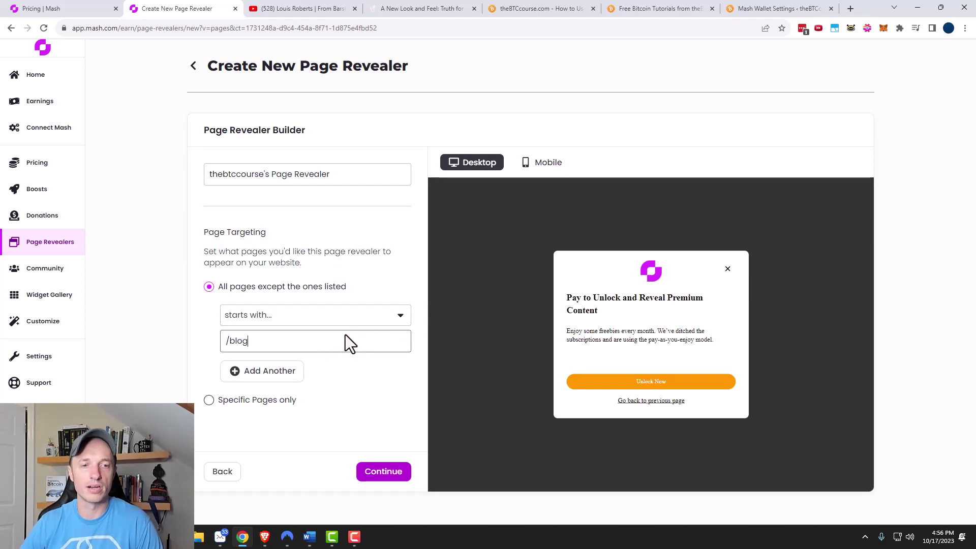
pyautogui.tripleClick(274, 341)
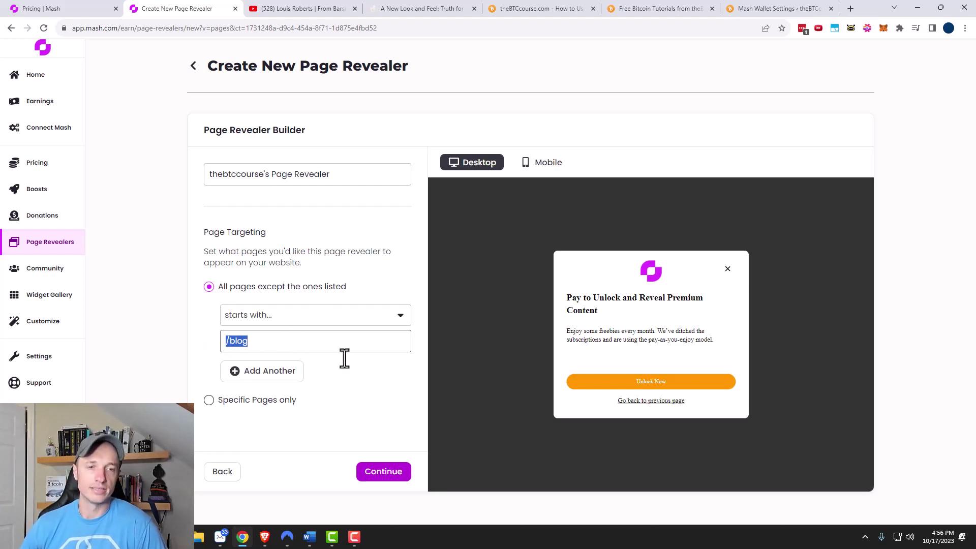
# Step: Switch the page targeting to Specific Pages only without a path, and publish the page revealer with the Premium pricing category
pyautogui.click(392, 402)
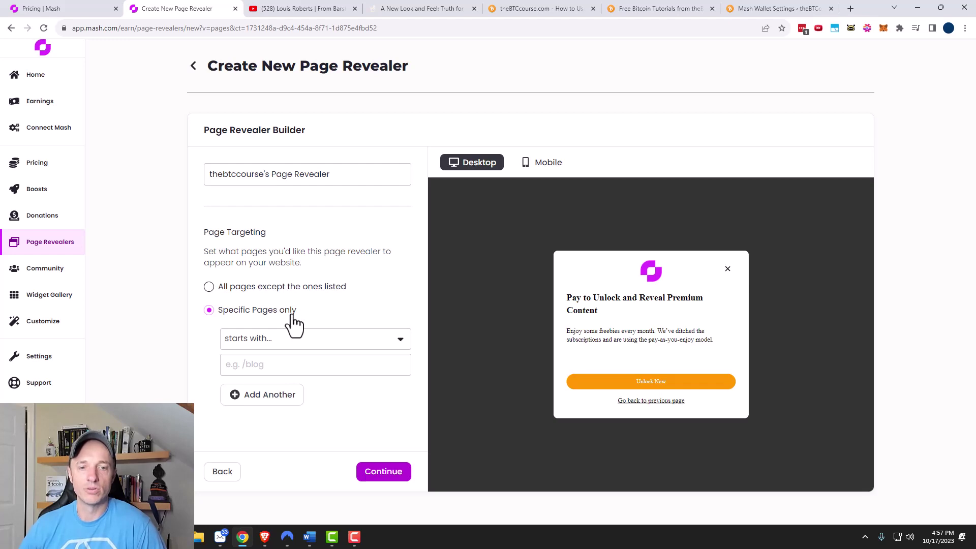
pyautogui.click(400, 477)
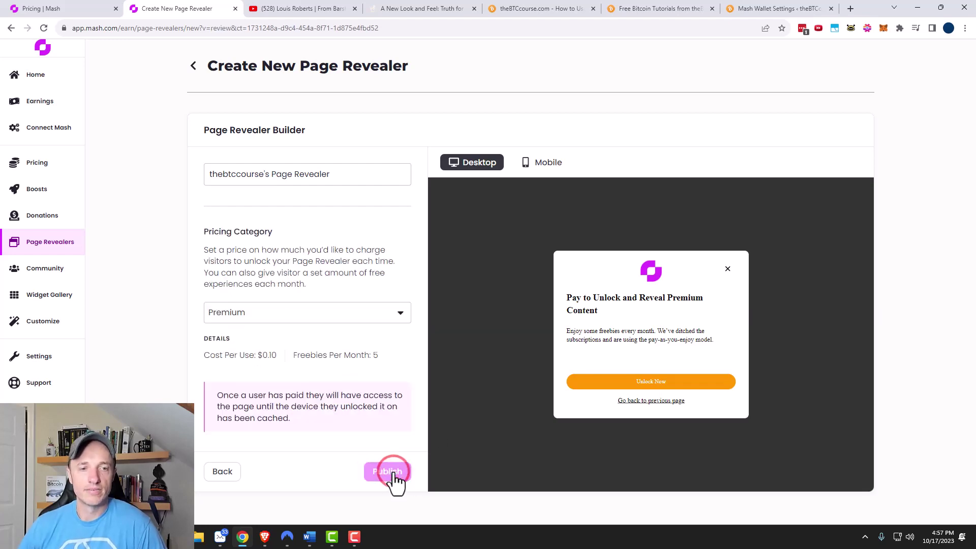
pyautogui.click(270, 311)
pyautogui.click(319, 310)
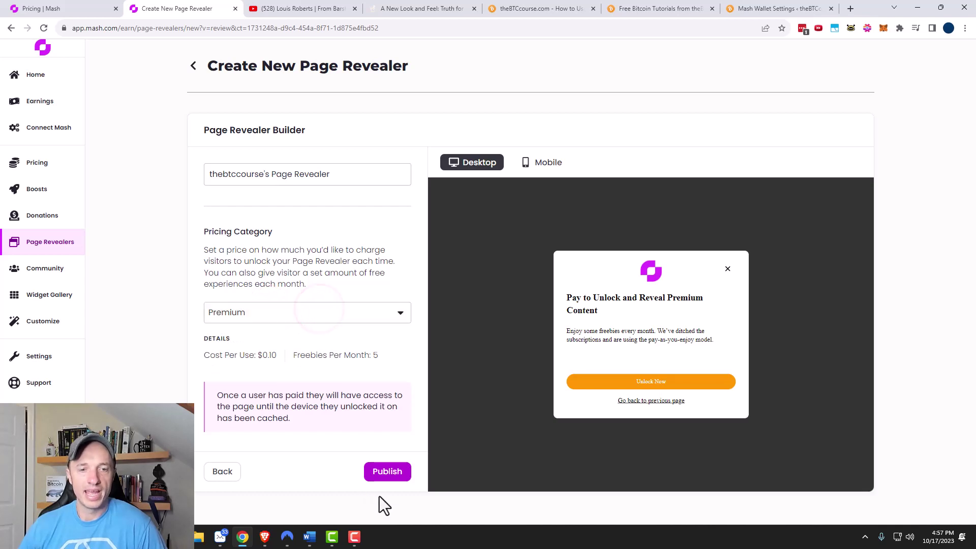
pyautogui.click(388, 473)
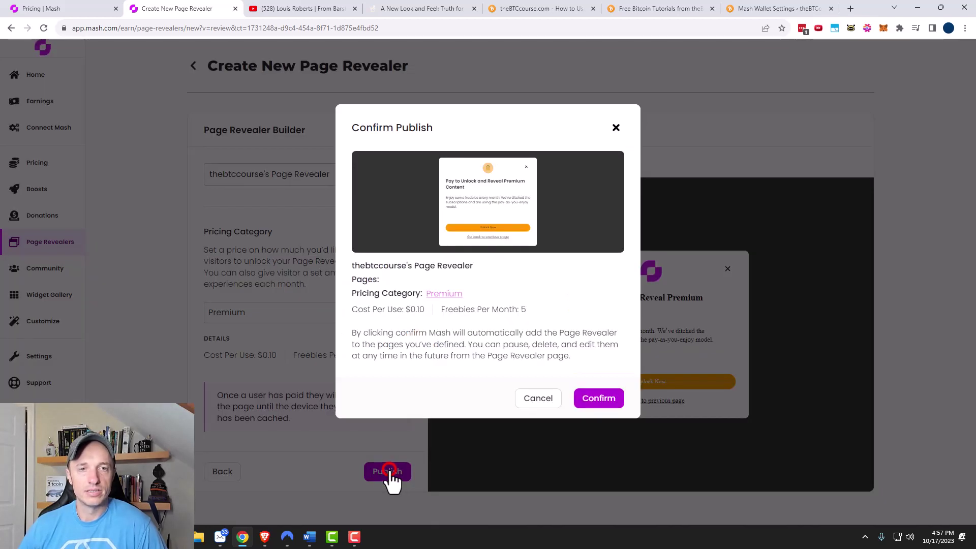
pyautogui.click(610, 402)
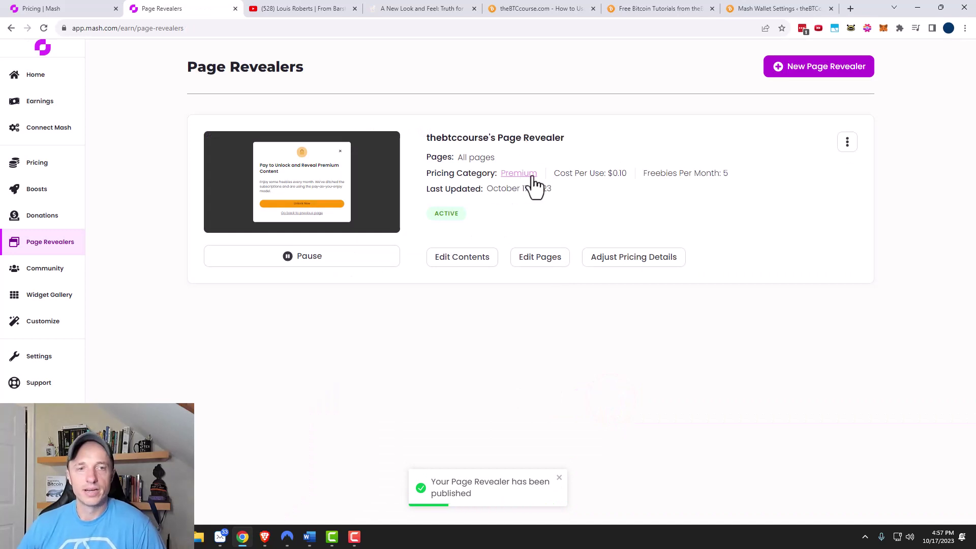
# Step: Review the Community page's polls, races and crowdfunding overview, and start creating a new event
pyautogui.click(44, 277)
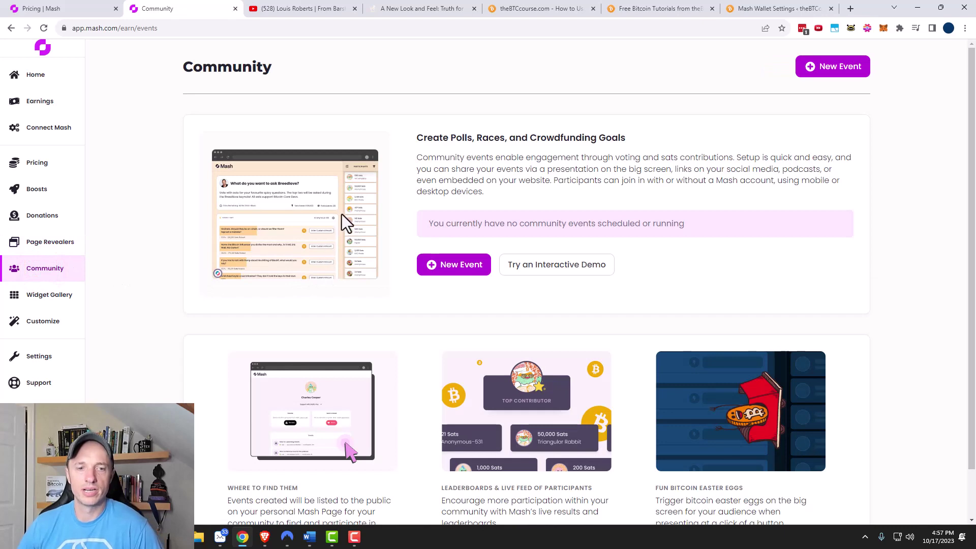
pyautogui.scroll(-1, 319, 398)
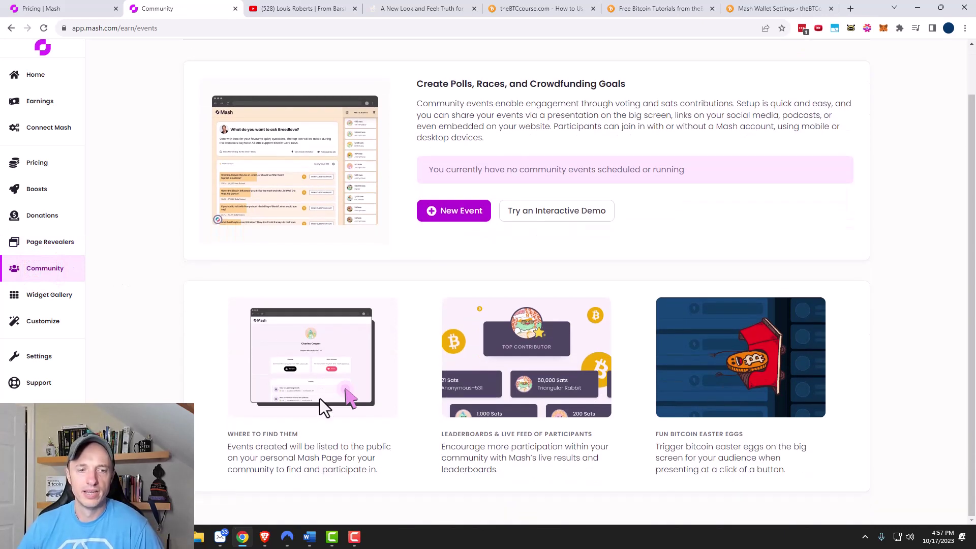
pyautogui.click(452, 210)
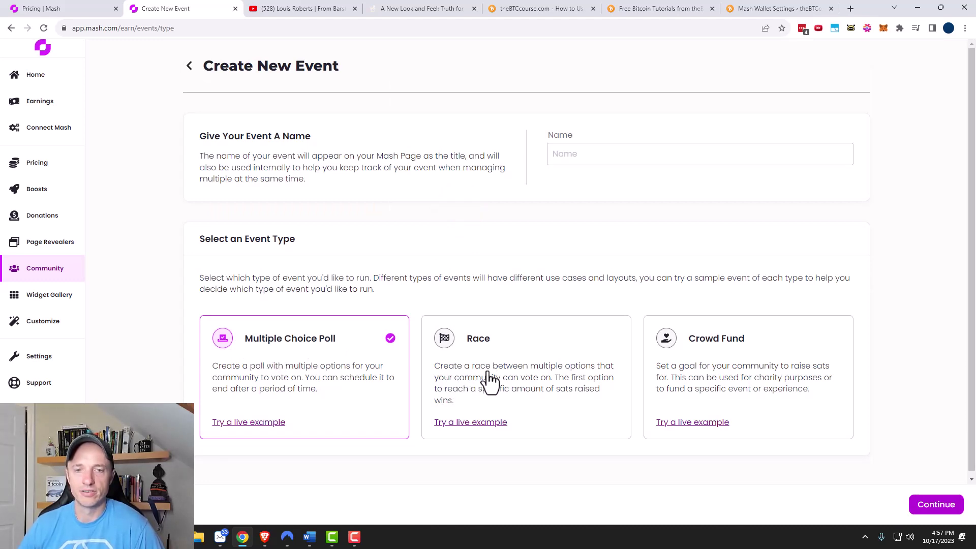
# Step: Compare the Race and Crowd Fund event types for the new event
pyautogui.doubleClick(569, 377)
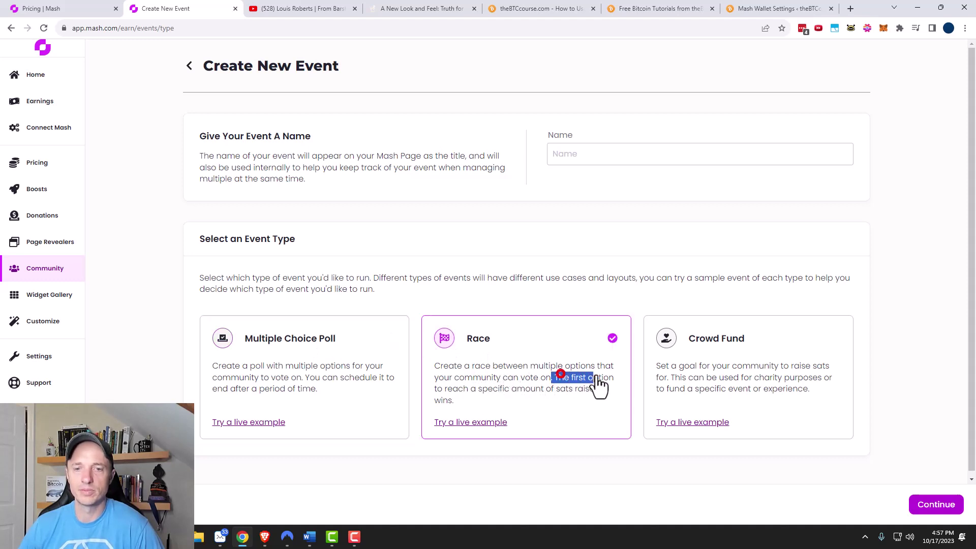
pyautogui.click(581, 407)
pyautogui.click(731, 373)
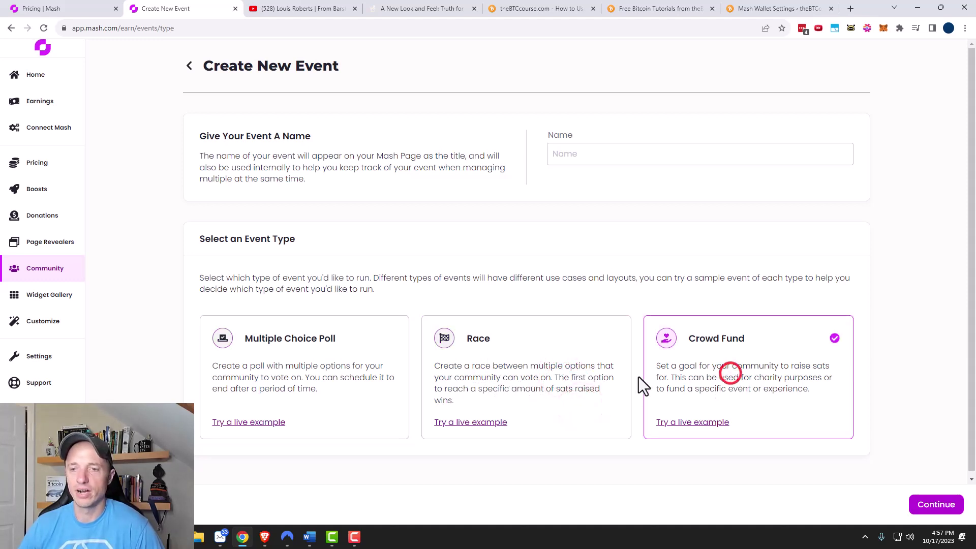
# Step: Open the Race event's live example, examine its description, venue options and web address, and close it to return to the event types
pyautogui.click(475, 423)
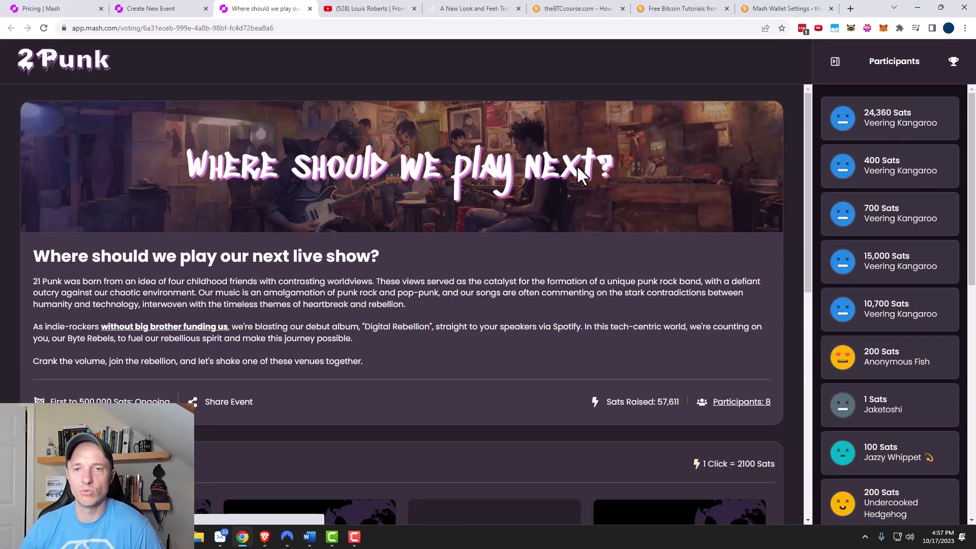
pyautogui.scroll(-3, 588, 178)
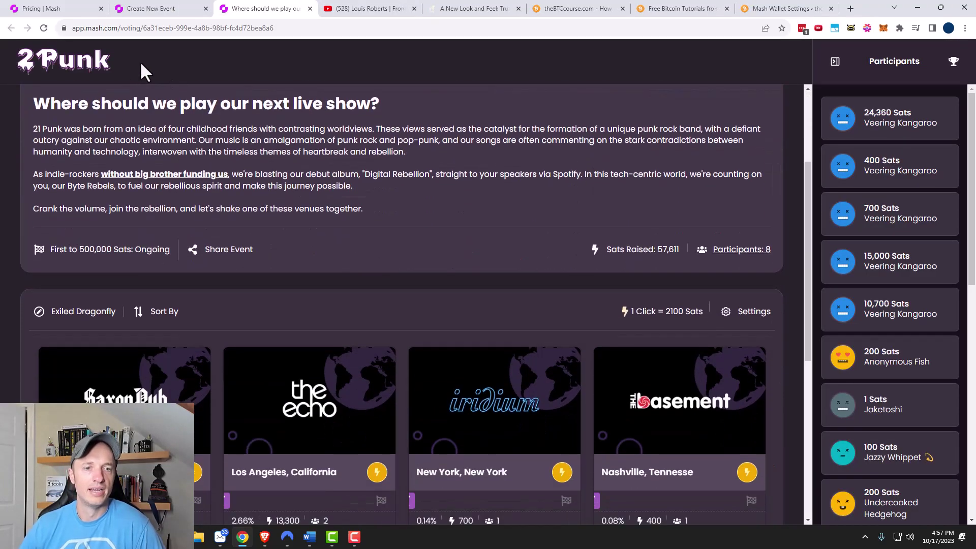
pyautogui.scroll(-7, 455, 331)
pyautogui.scroll(4, 456, 335)
pyautogui.scroll(3, 454, 328)
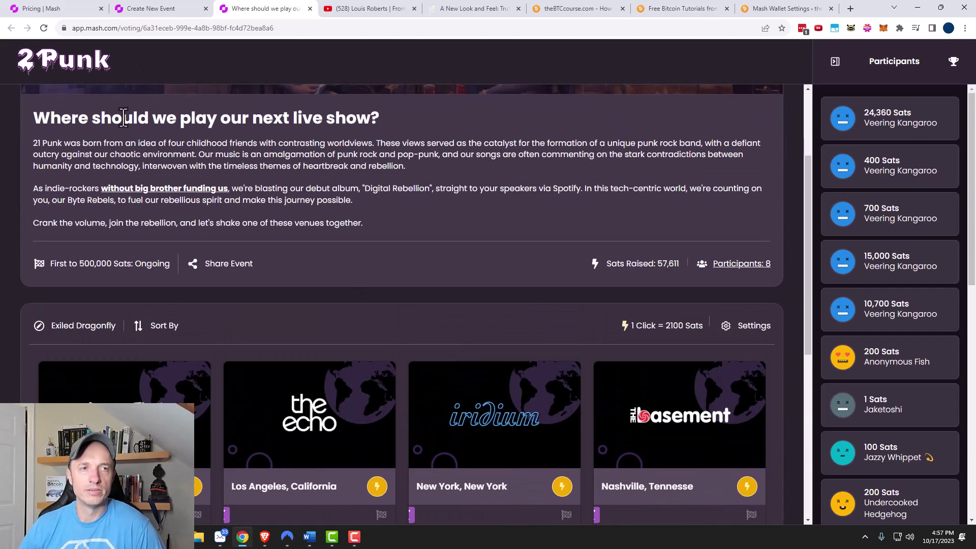
pyautogui.click(118, 27)
pyautogui.click(136, 27)
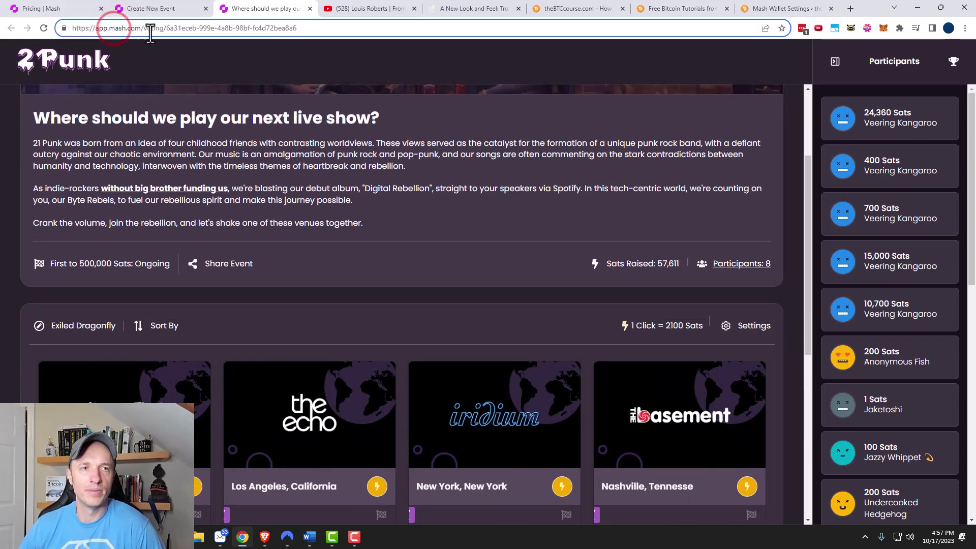
pyautogui.moveTo(138, 28); pyautogui.dragTo(72, 27)
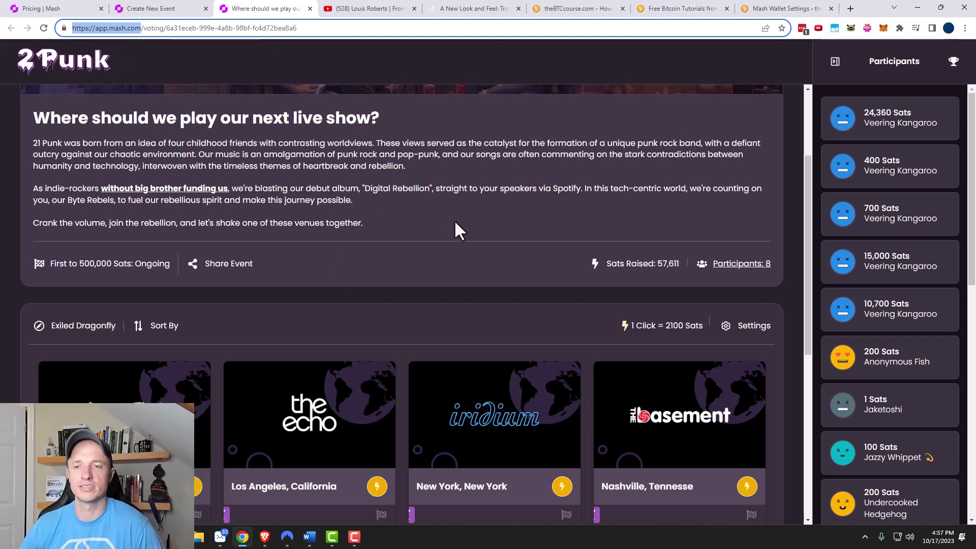
pyautogui.click(310, 9)
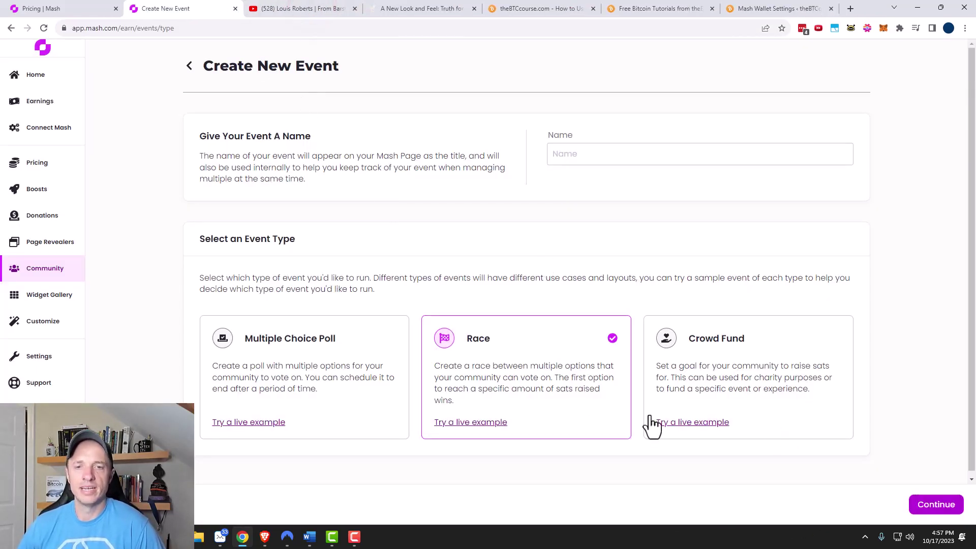
pyautogui.scroll(-1, 639, 421)
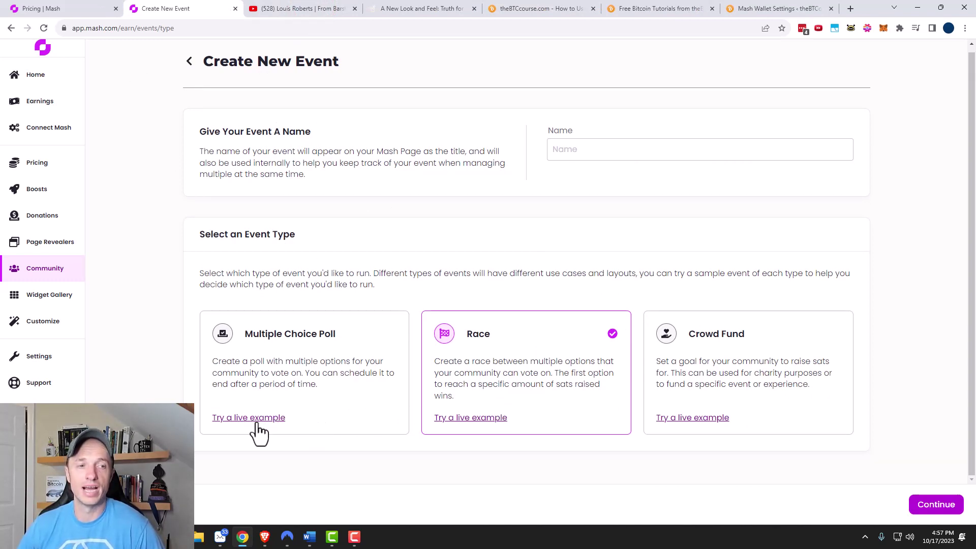
# Step: Open the Widget Gallery and review the available widgets, from Community Events to the Video Player, Lightning Book Starter and Mash SDK
pyautogui.click(48, 297)
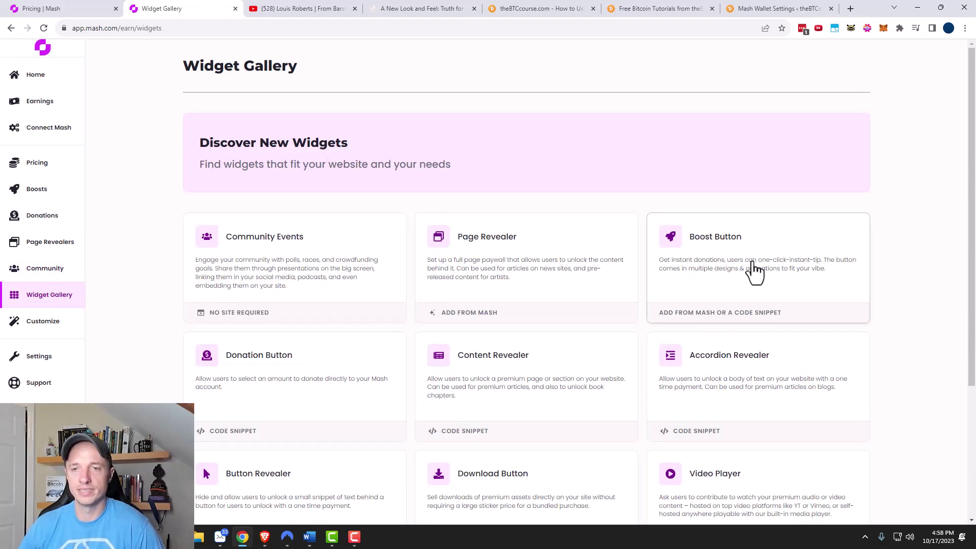
pyautogui.moveTo(677, 263); pyautogui.dragTo(521, 274)
pyautogui.click(868, 262)
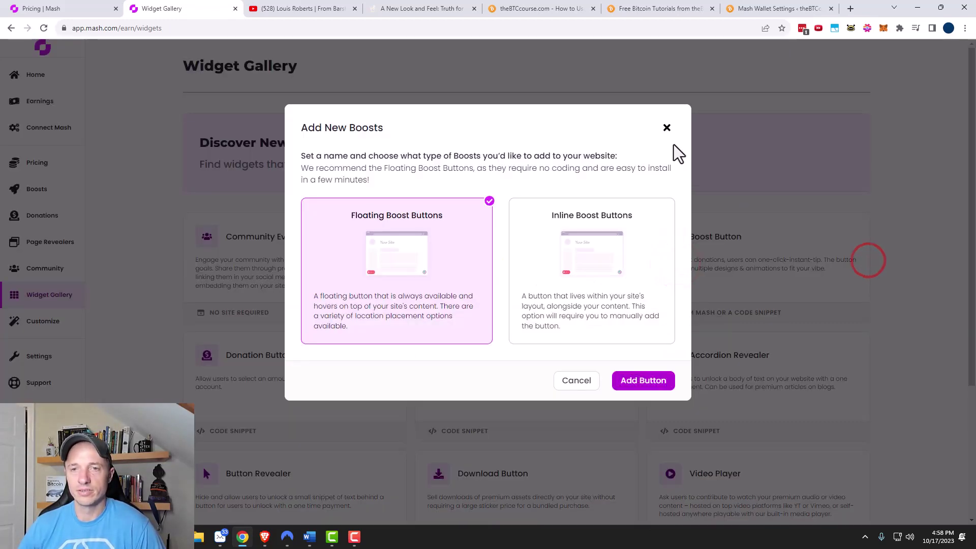
pyautogui.click(667, 123)
pyautogui.scroll(-1, 887, 267)
pyautogui.scroll(1, 902, 297)
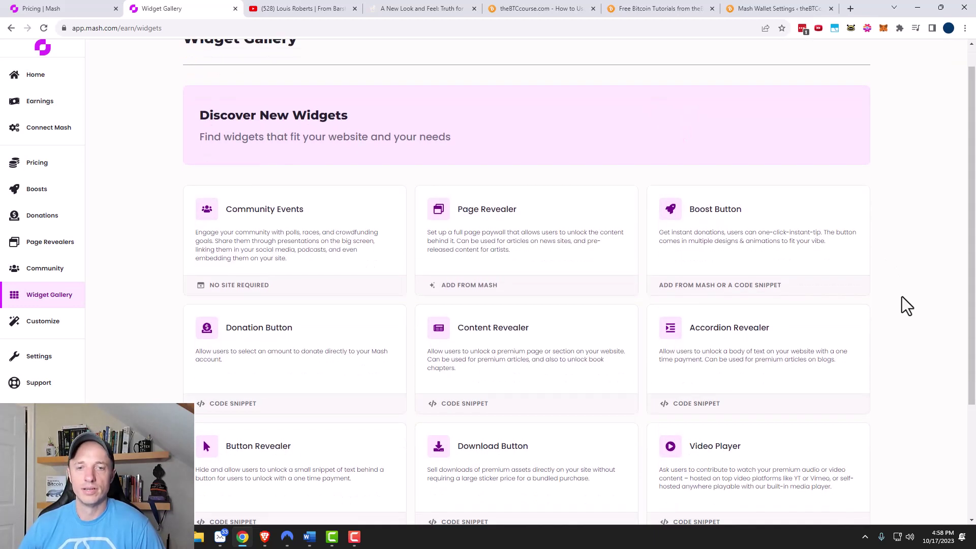
pyautogui.scroll(-2, 898, 295)
pyautogui.scroll(-1, 897, 295)
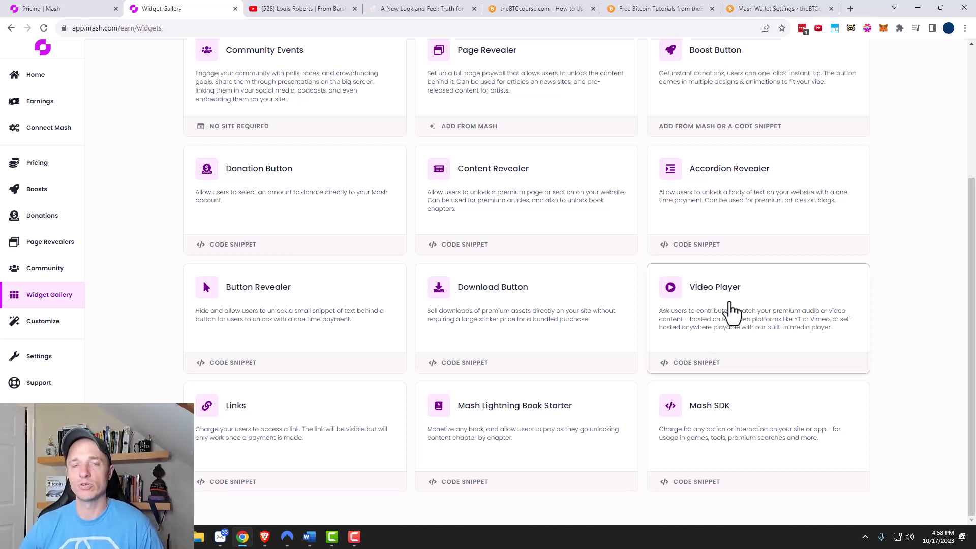
pyautogui.scroll(1, 788, 337)
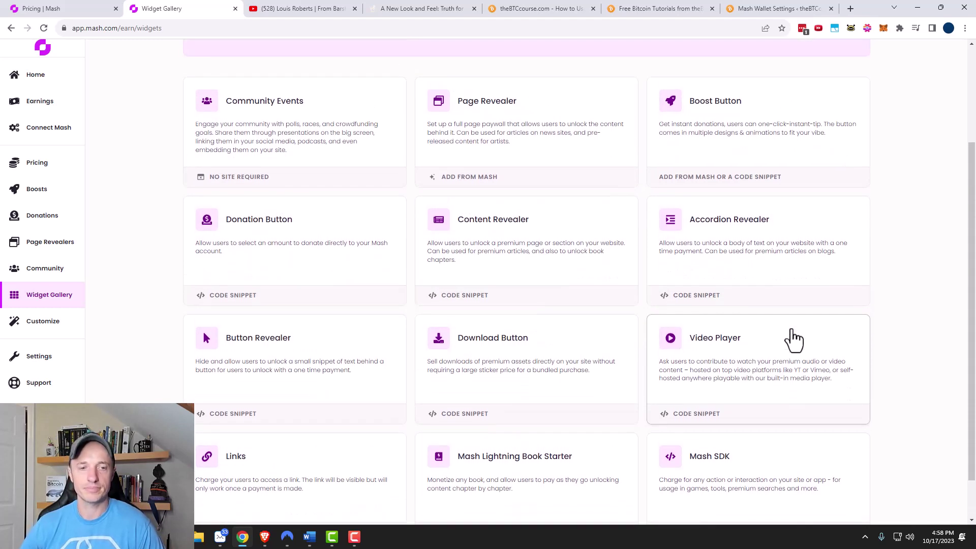
pyautogui.scroll(-1, 376, 483)
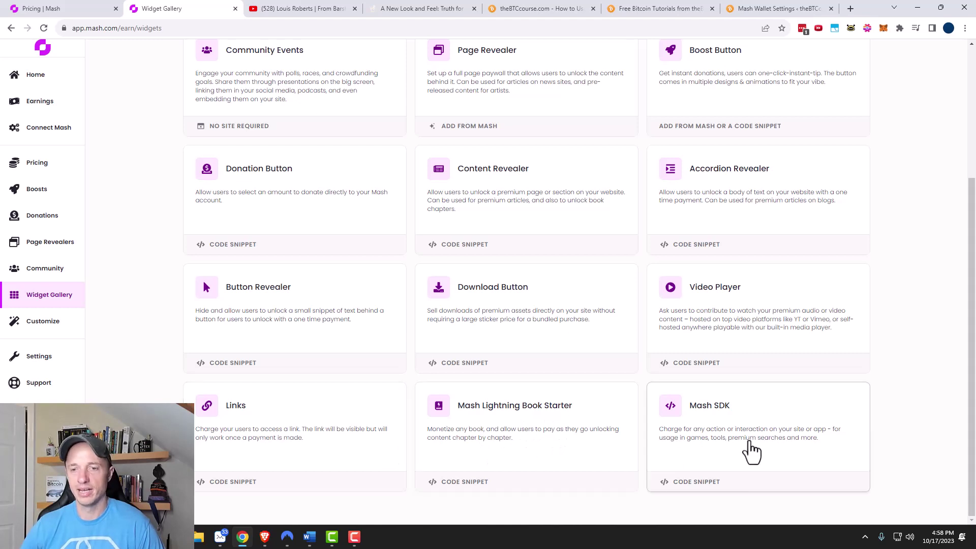
pyautogui.scroll(3, 462, 468)
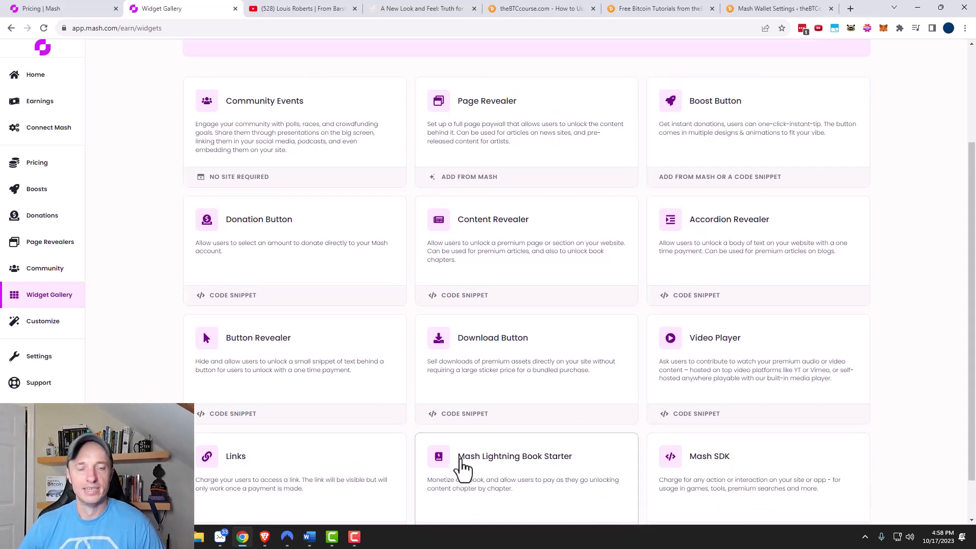
pyautogui.scroll(-3, 429, 469)
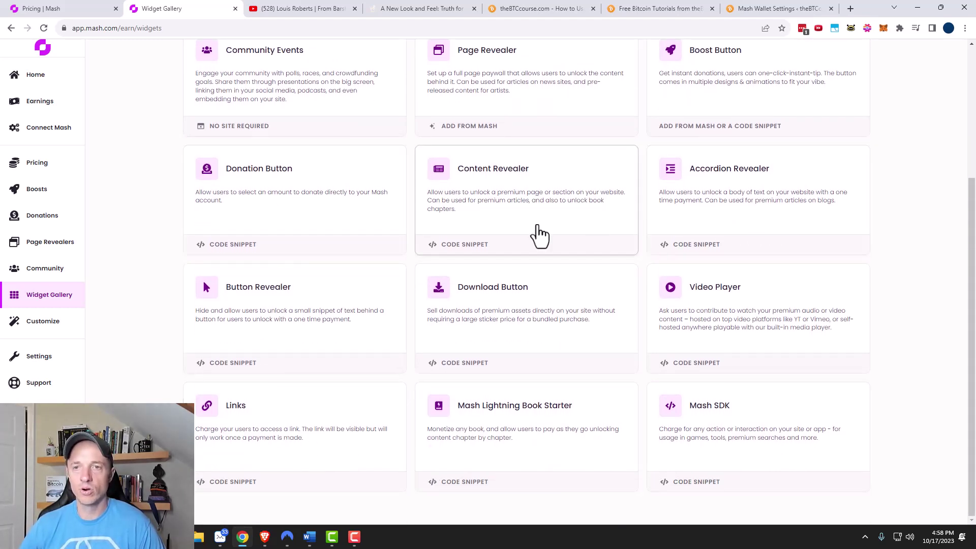
# Step: Create a Download Button widget using the Premium pricing category
pyautogui.click(538, 324)
pyautogui.click(463, 196)
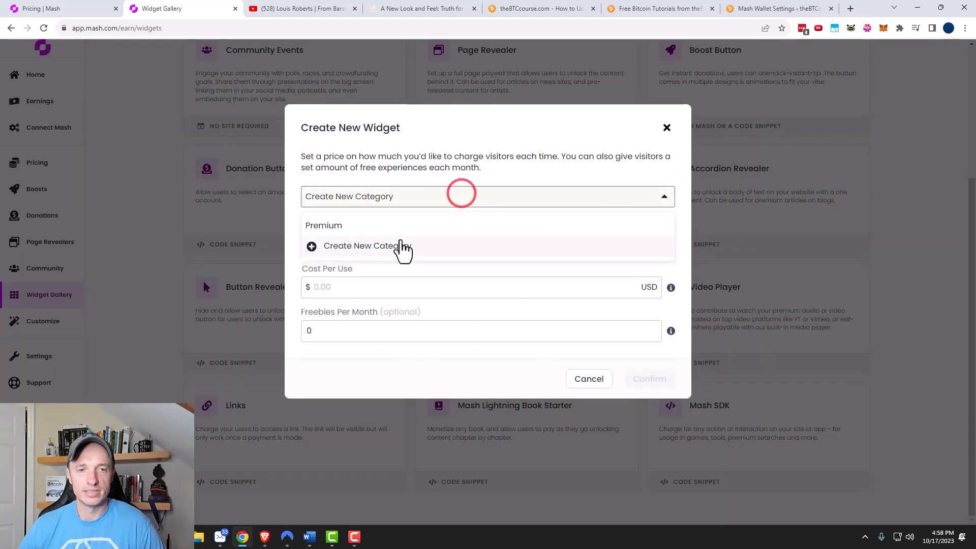
pyautogui.click(378, 225)
pyautogui.click(666, 283)
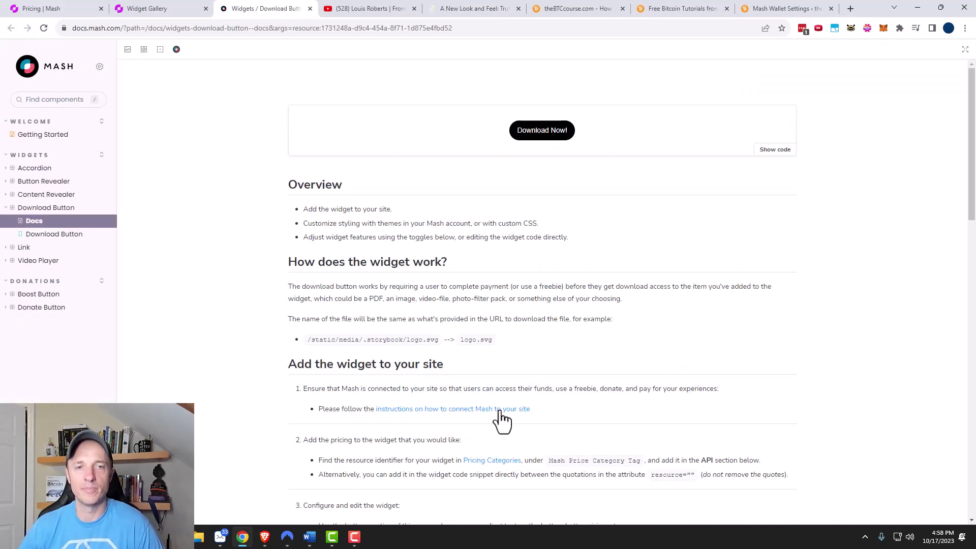
# Step: Show the Download Button's code snippet and read the documentation on adding it to a site and customizing its styling
pyautogui.click(775, 149)
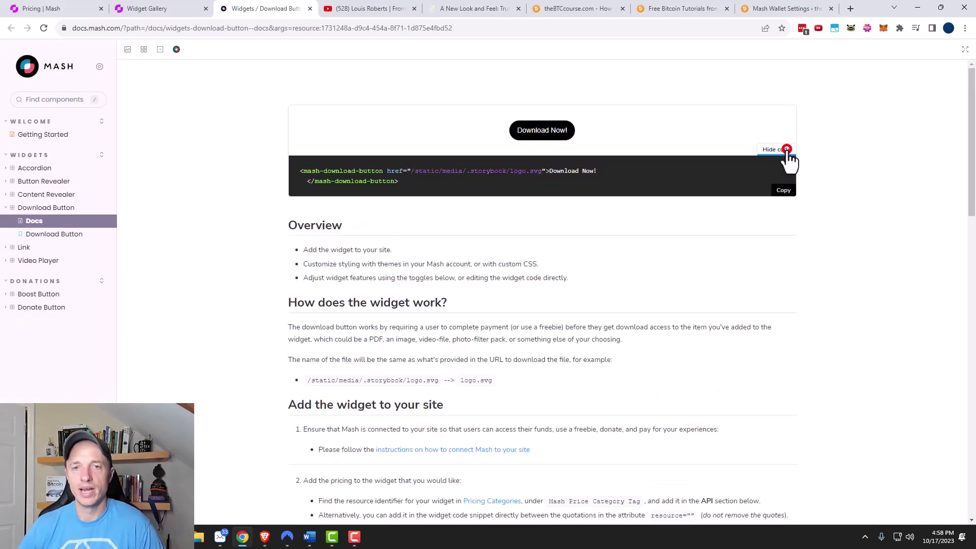
pyautogui.tripleClick(503, 178)
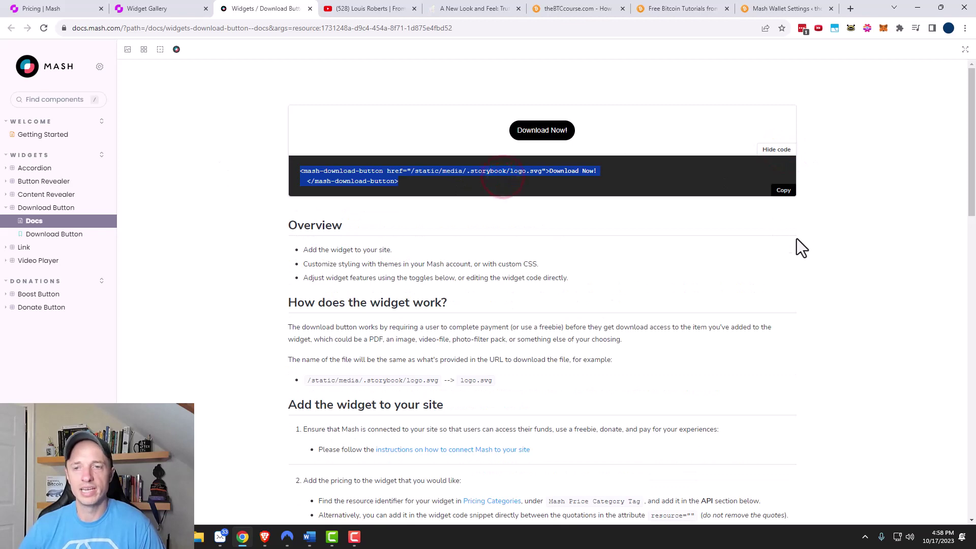
pyautogui.click(815, 267)
pyautogui.scroll(-5, 814, 266)
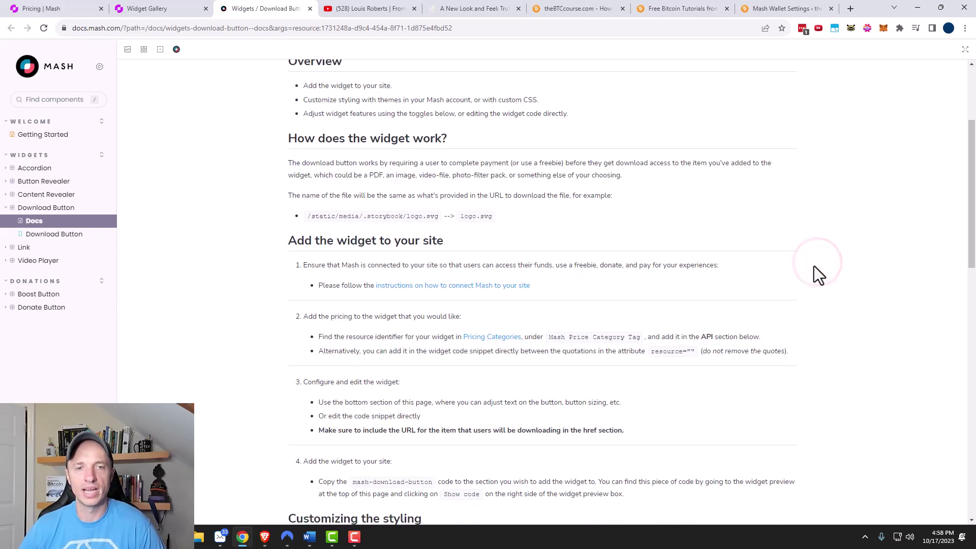
pyautogui.scroll(-6, 813, 266)
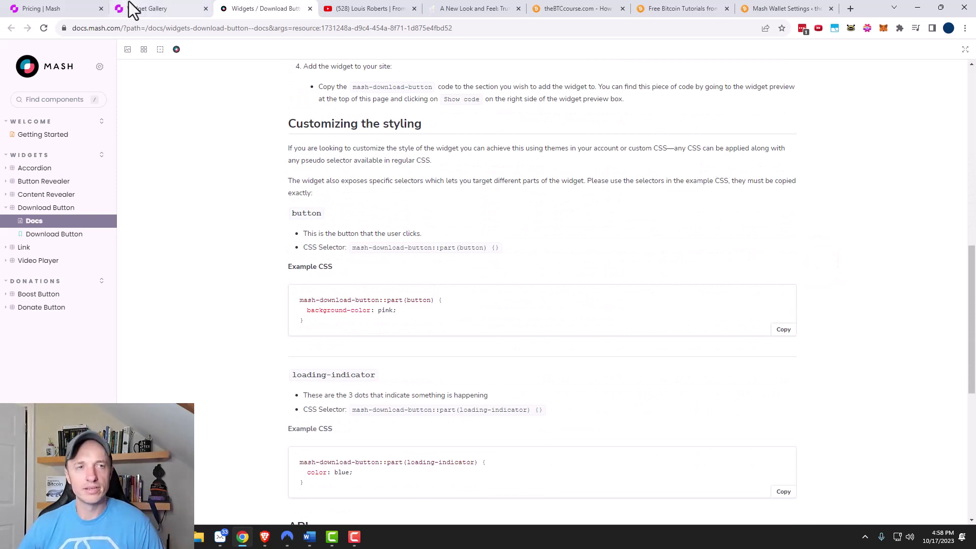
# Step: Return to the Mash dashboard and review the Earnings page's USD value, sats and Bitcoin balance, and donation transactions
pyautogui.click(155, 11)
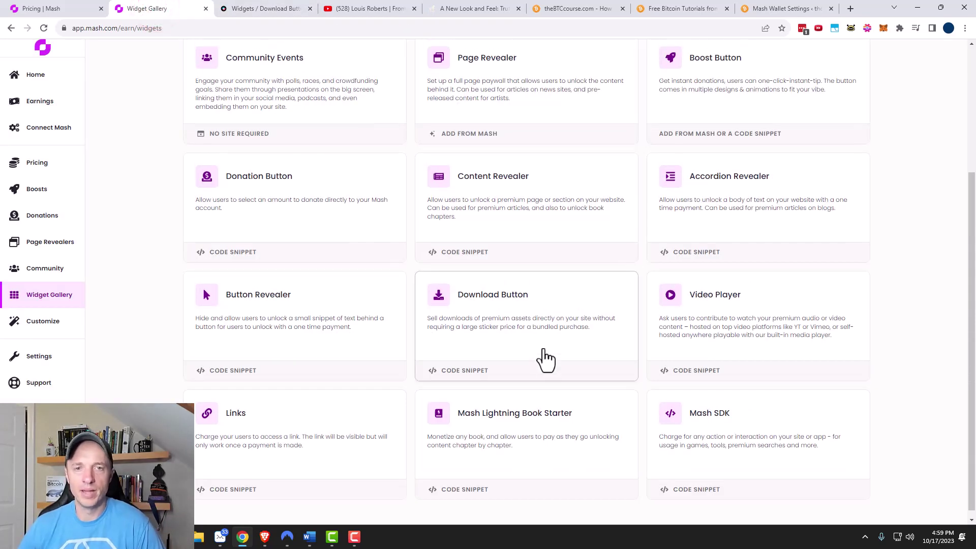
pyautogui.scroll(2, 540, 359)
pyautogui.scroll(3, 547, 360)
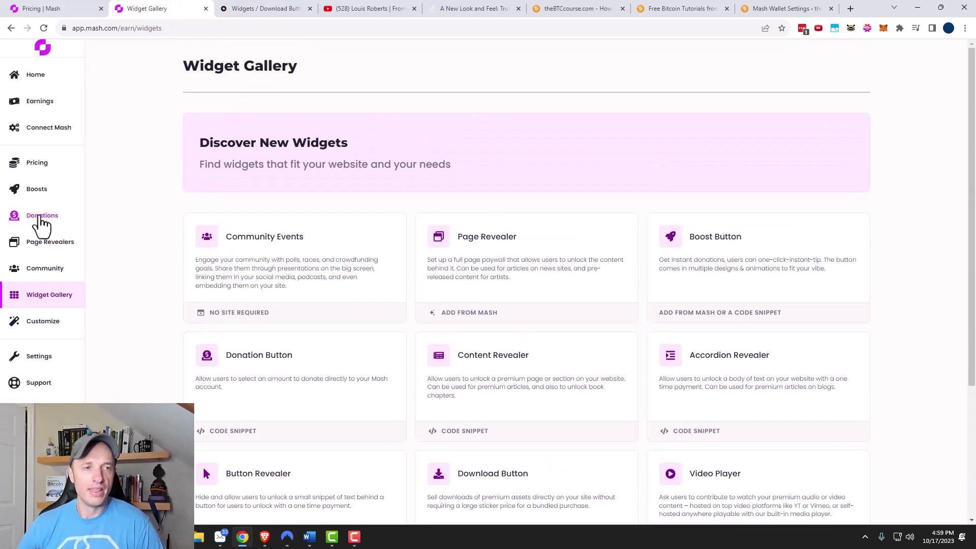
pyautogui.click(49, 102)
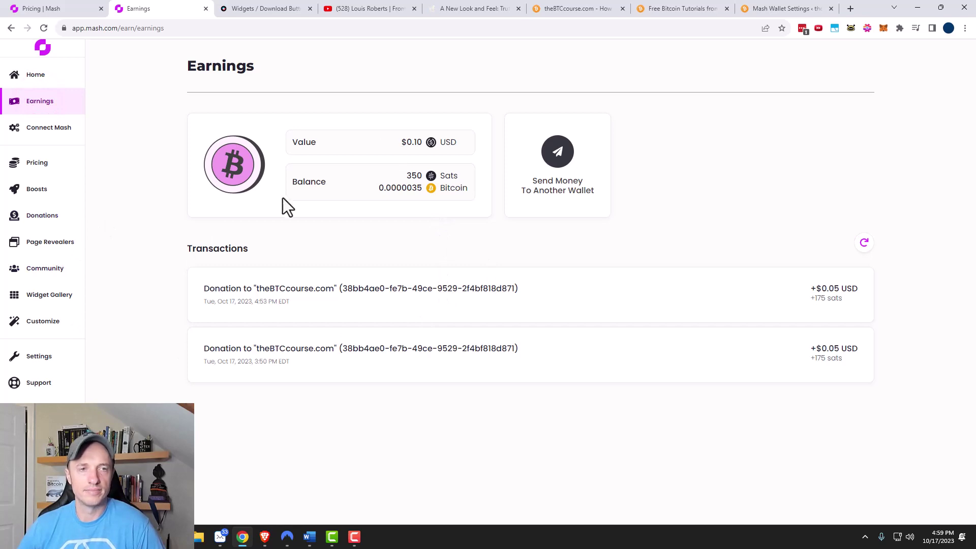
pyautogui.doubleClick(407, 145)
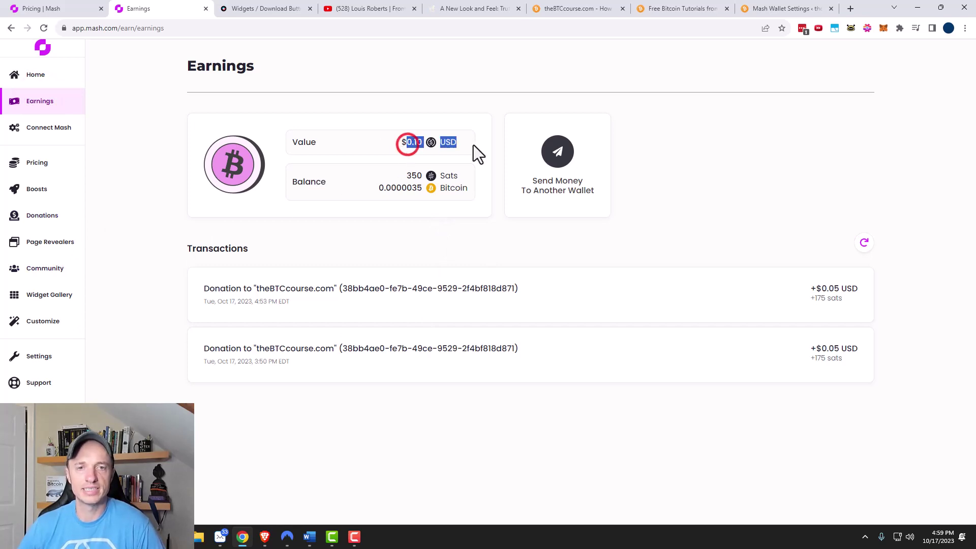
pyautogui.click(466, 161)
pyautogui.click(402, 173)
pyautogui.click(476, 175)
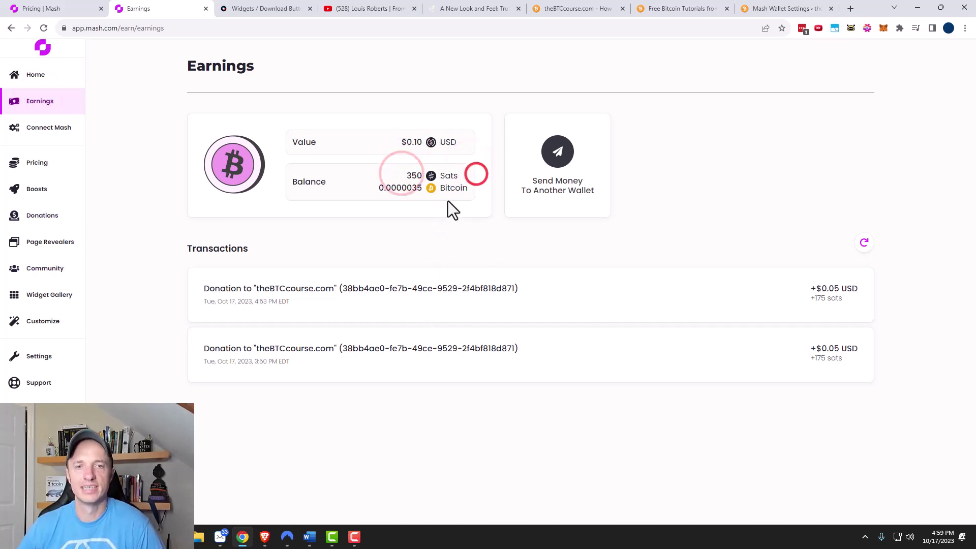
pyautogui.doubleClick(398, 187)
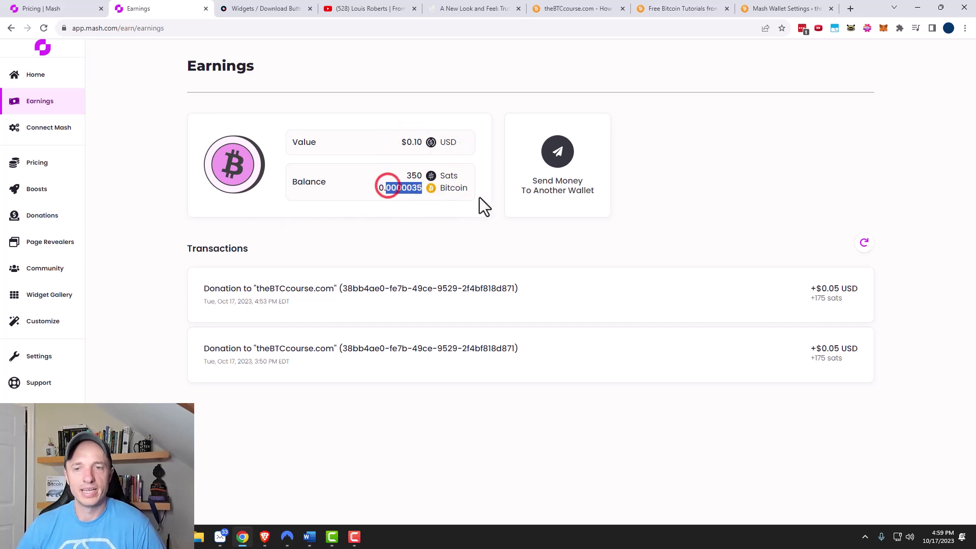
pyautogui.click(480, 197)
pyautogui.moveTo(526, 350); pyautogui.dragTo(159, 285)
pyautogui.click(173, 309)
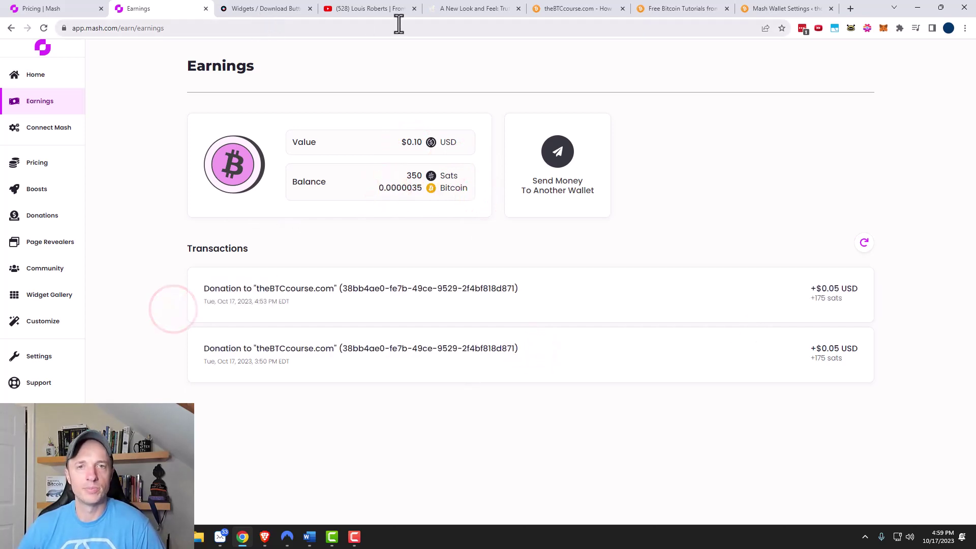
pyautogui.click(572, 8)
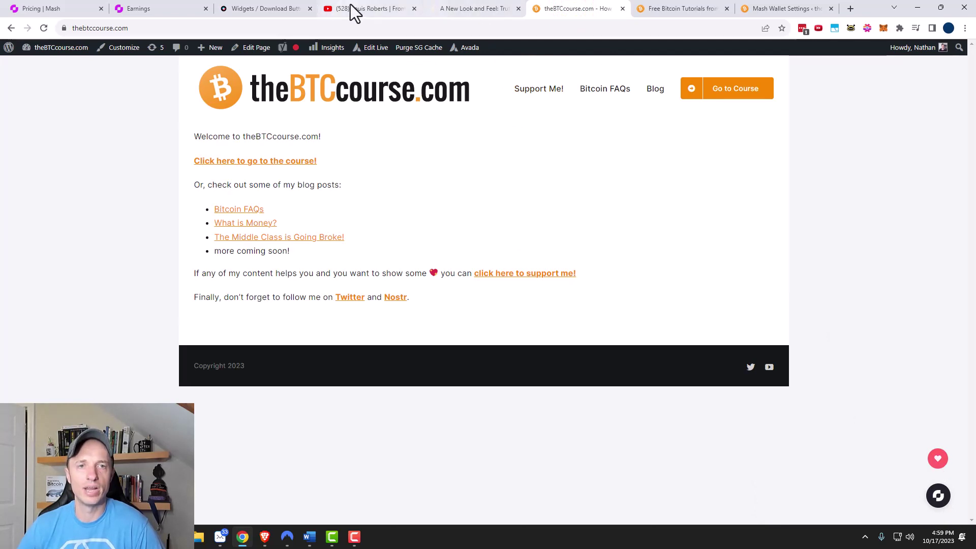
pyautogui.click(260, 8)
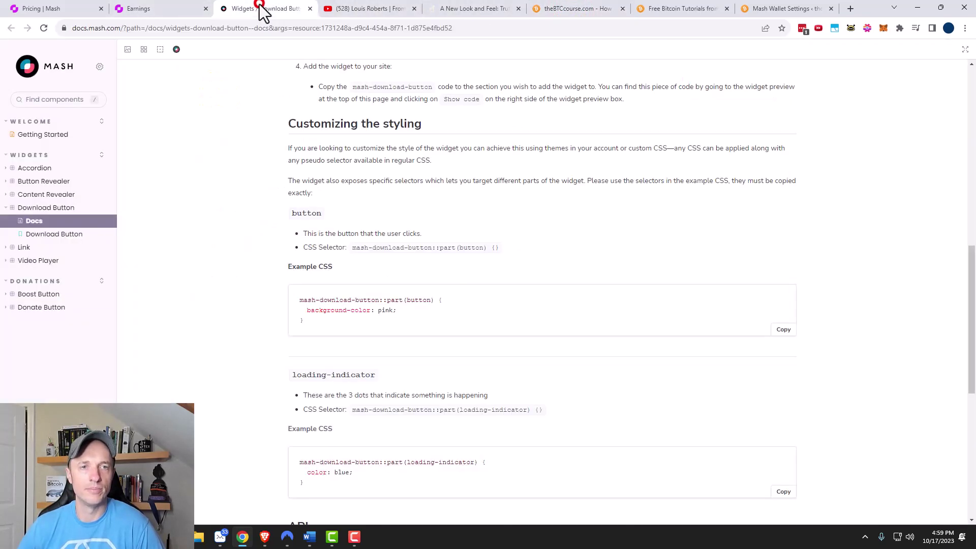
pyautogui.click(160, 10)
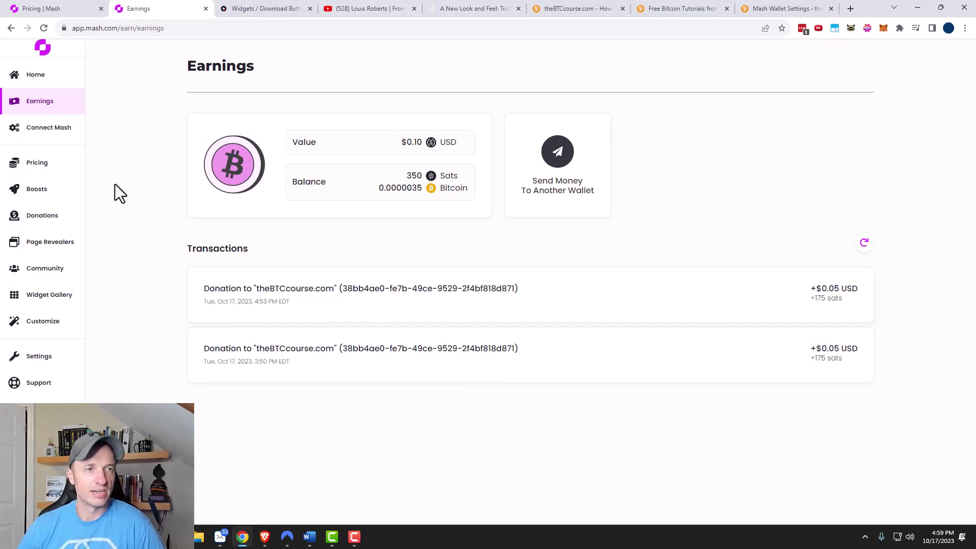
# Step: Open the Pricing page and set the Premium category's cost per use to $0.05
pyautogui.click(41, 171)
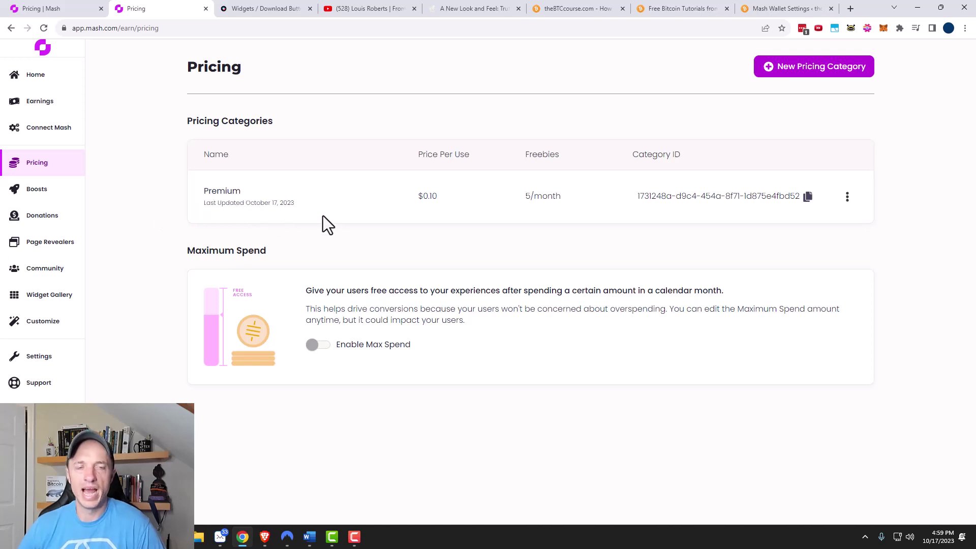
pyautogui.click(847, 198)
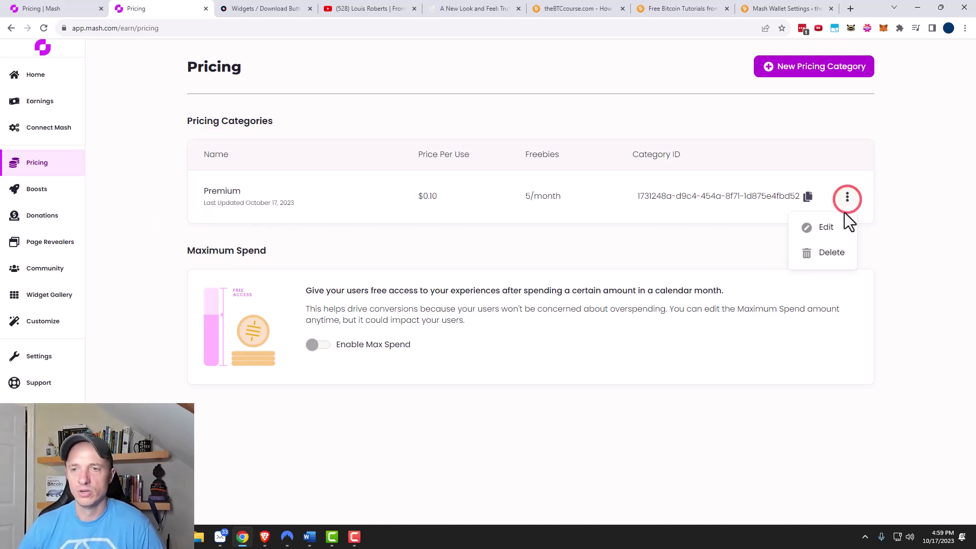
pyautogui.click(829, 228)
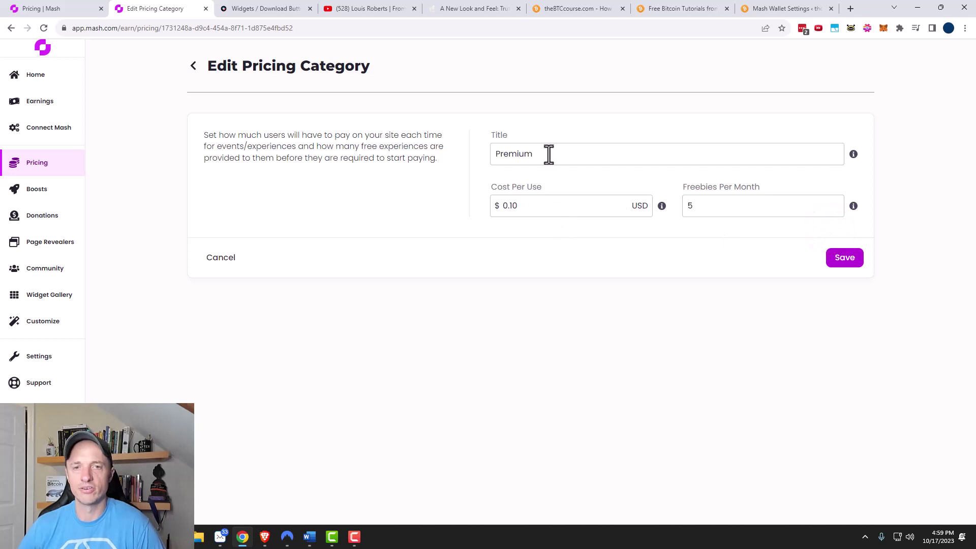
pyautogui.doubleClick(506, 208)
pyautogui.write('0.05')
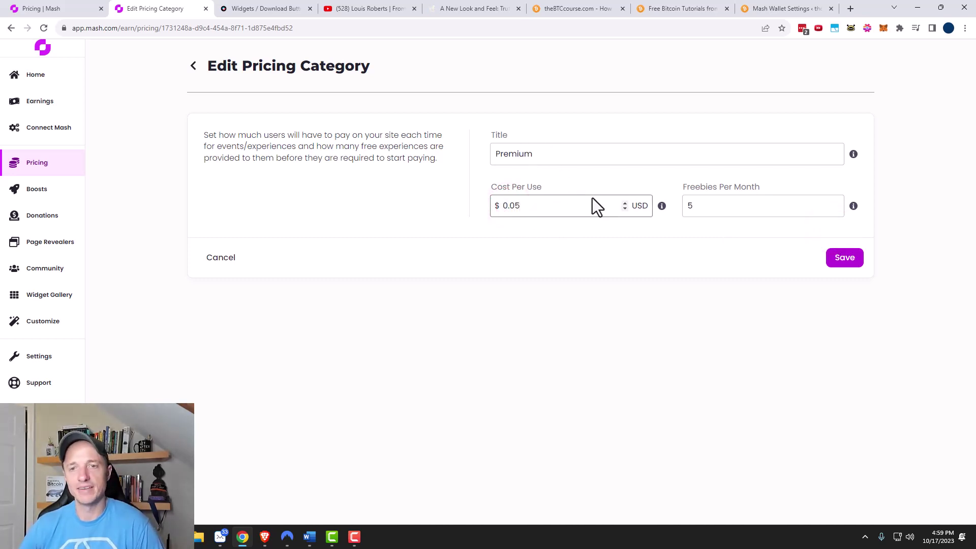
pyautogui.click(842, 259)
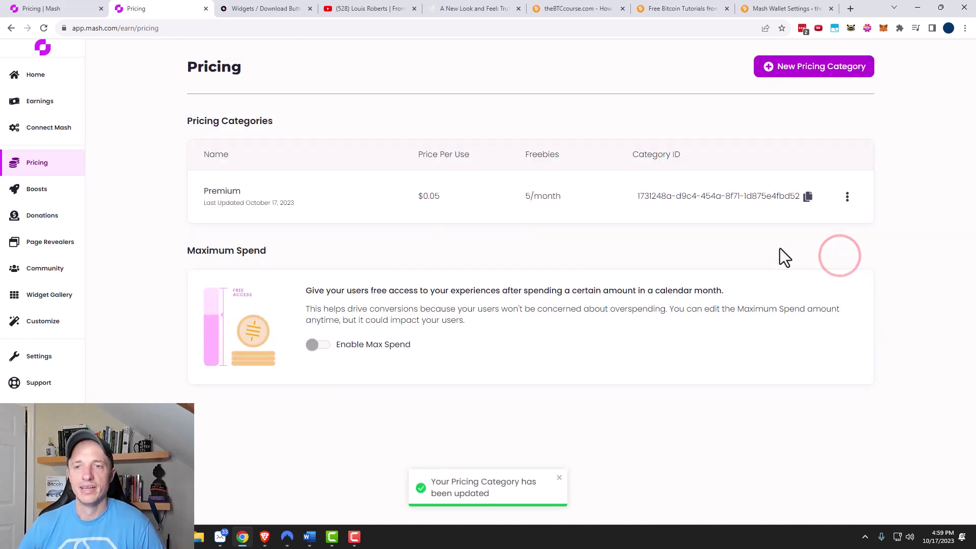
# Step: Edit the Premium pricing category again and set its cost per use to $1
pyautogui.click(846, 198)
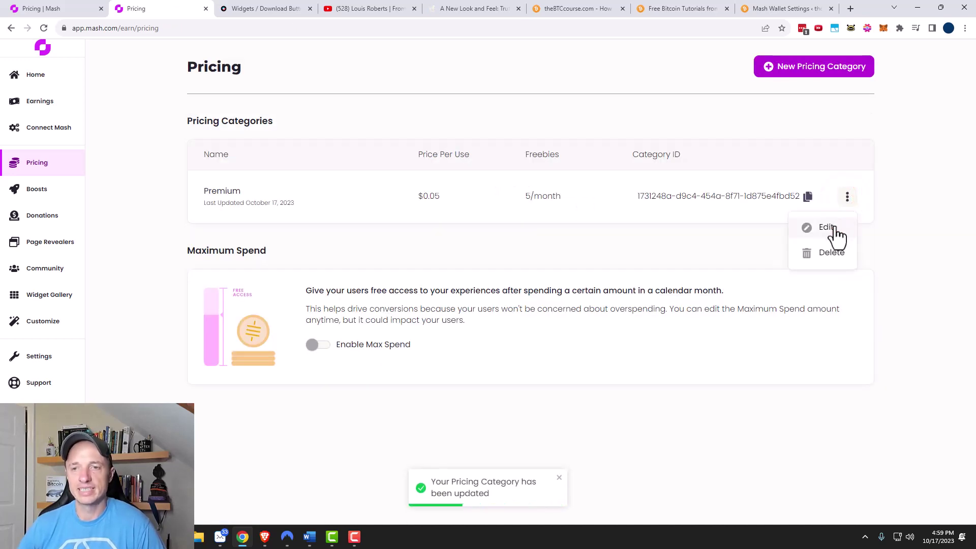
pyautogui.click(828, 228)
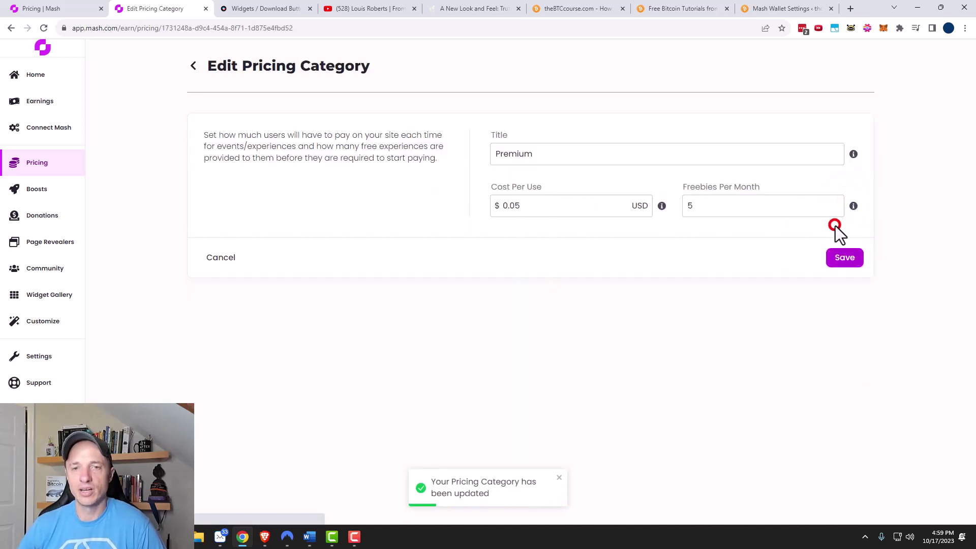
pyautogui.doubleClick(527, 206)
pyautogui.write('1')
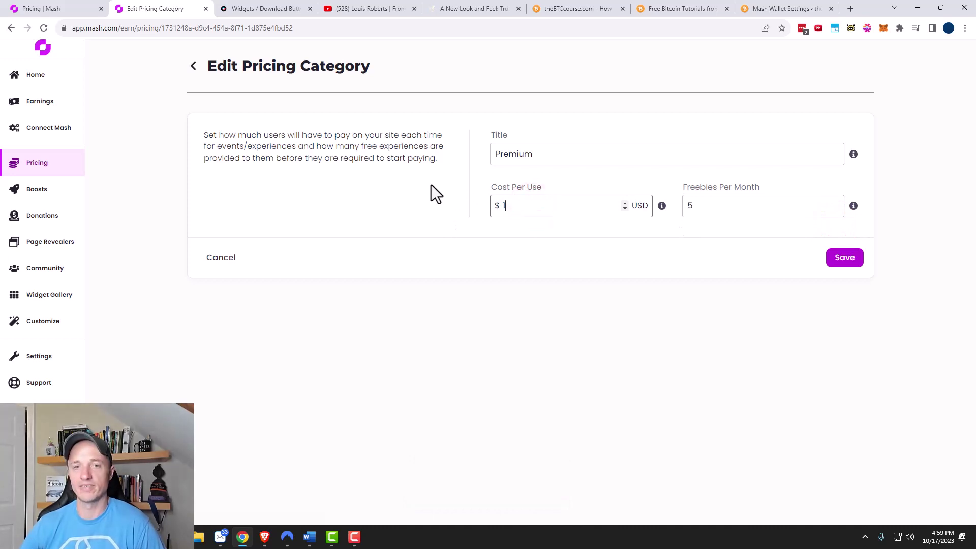
pyautogui.click(856, 261)
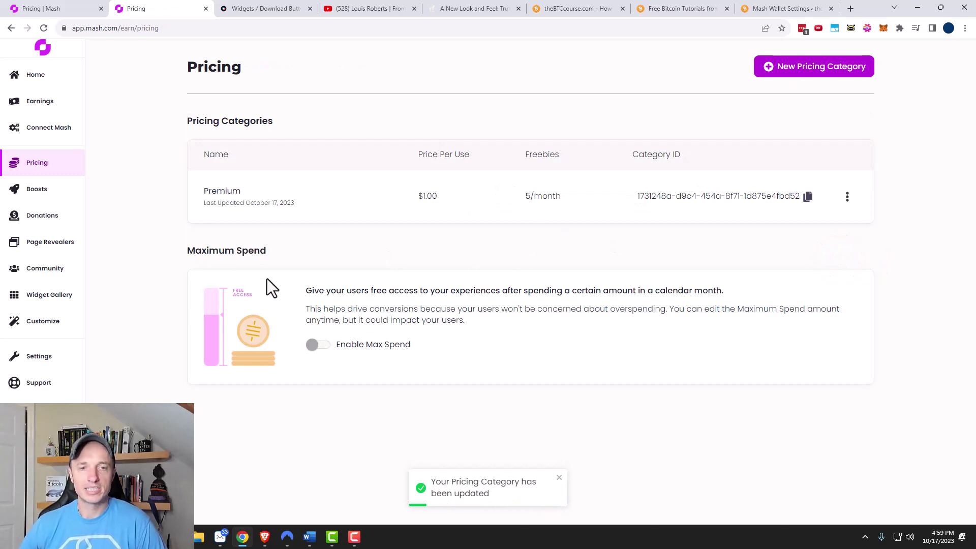
# Step: Read the Maximum Spend description and enable the monthly maximum spend at $10.00
pyautogui.moveTo(319, 290); pyautogui.dragTo(727, 293)
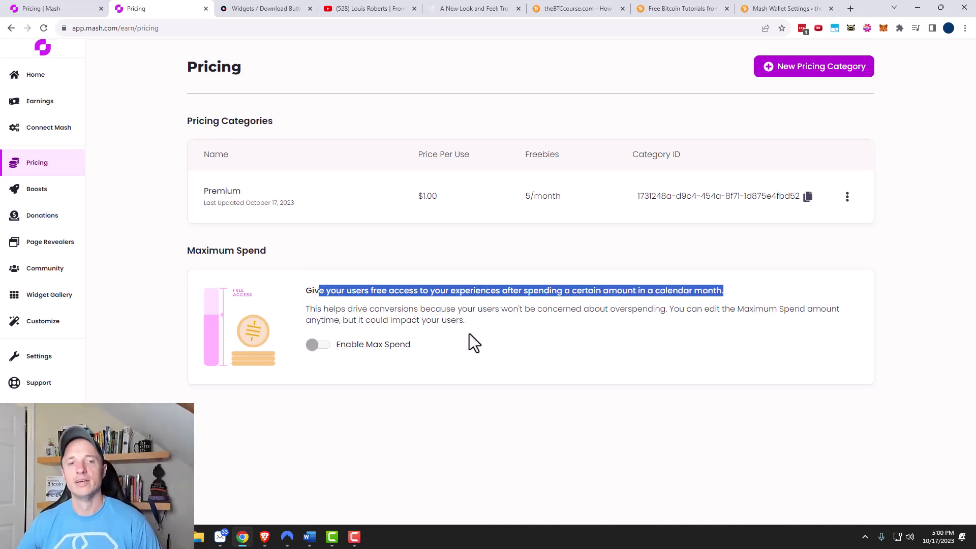
pyautogui.moveTo(468, 321); pyautogui.dragTo(289, 289)
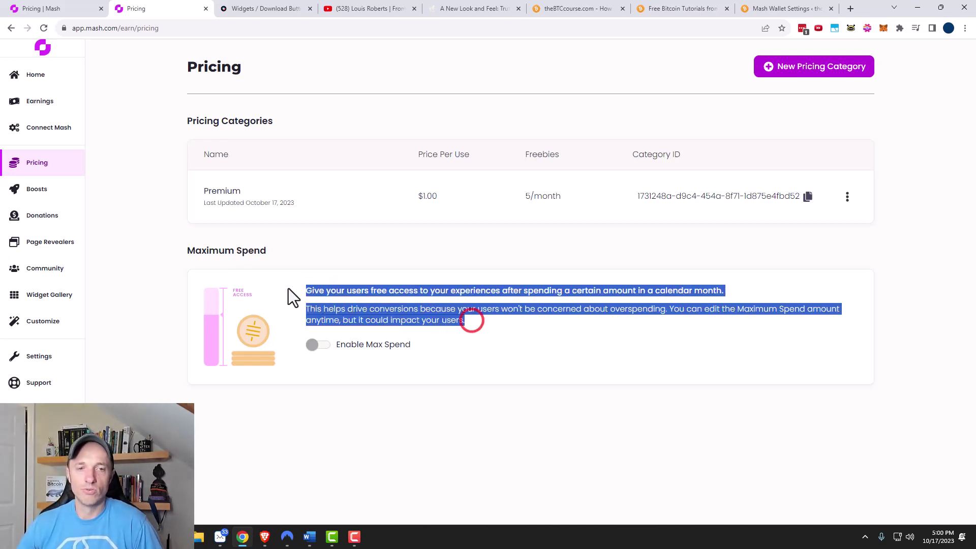
pyautogui.click(489, 311)
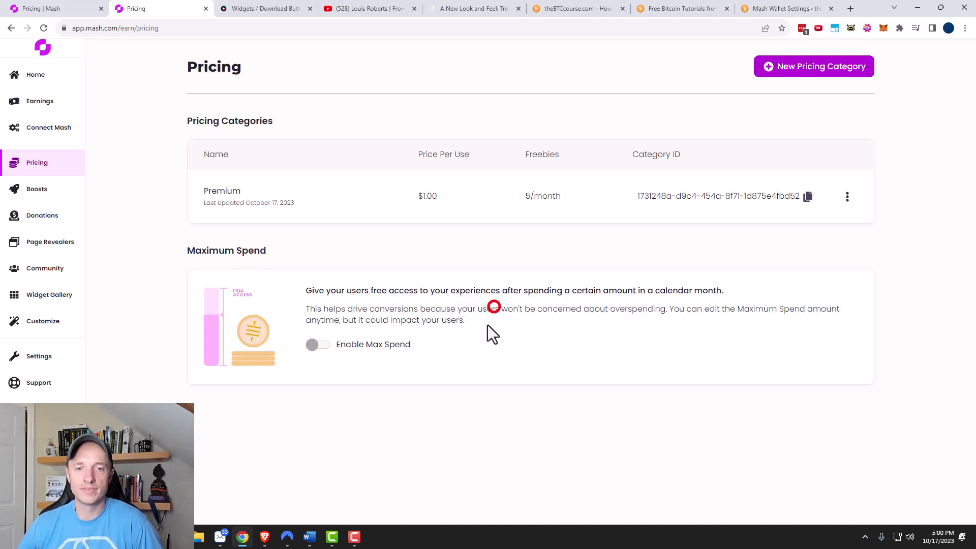
pyautogui.click(312, 344)
pyautogui.tripleClick(353, 367)
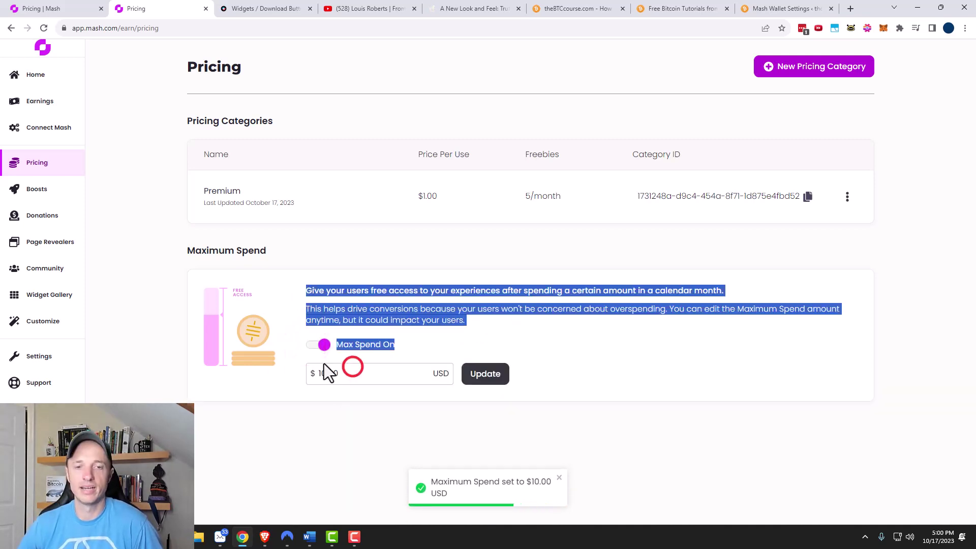
pyautogui.click(384, 400)
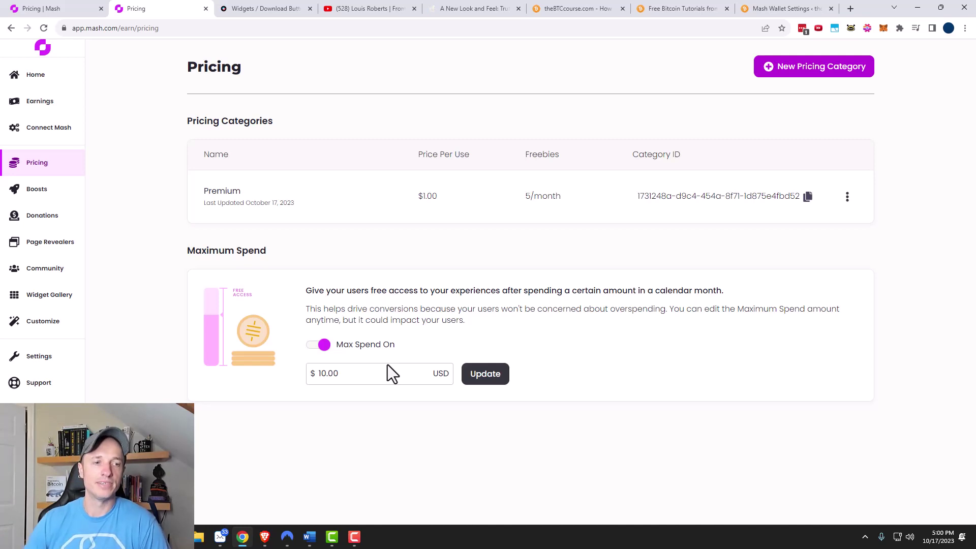
# Step: View the Customize page's widget styling options and return to the Mash website's homepage
pyautogui.click(51, 321)
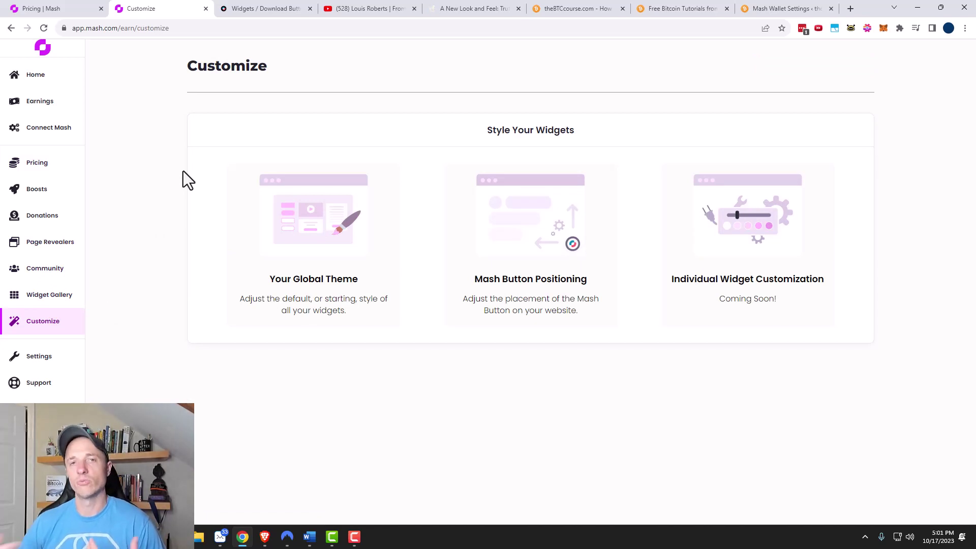
pyautogui.click(48, 14)
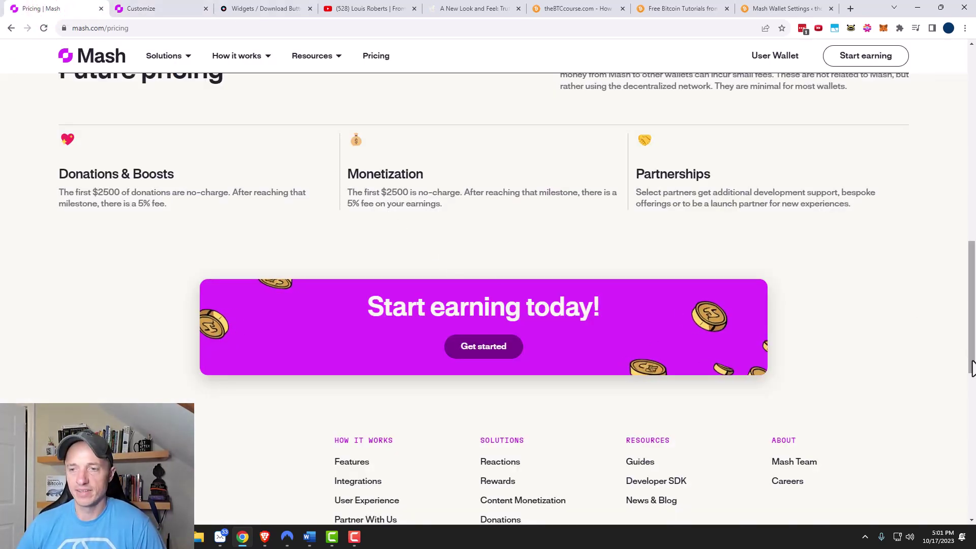
pyautogui.moveTo(972, 350); pyautogui.dragTo(967, 131)
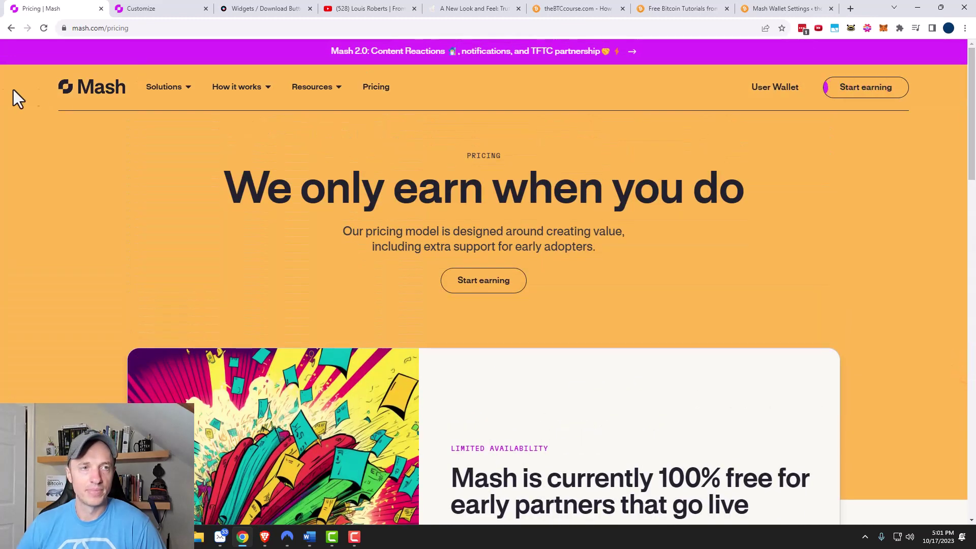
pyautogui.click(71, 89)
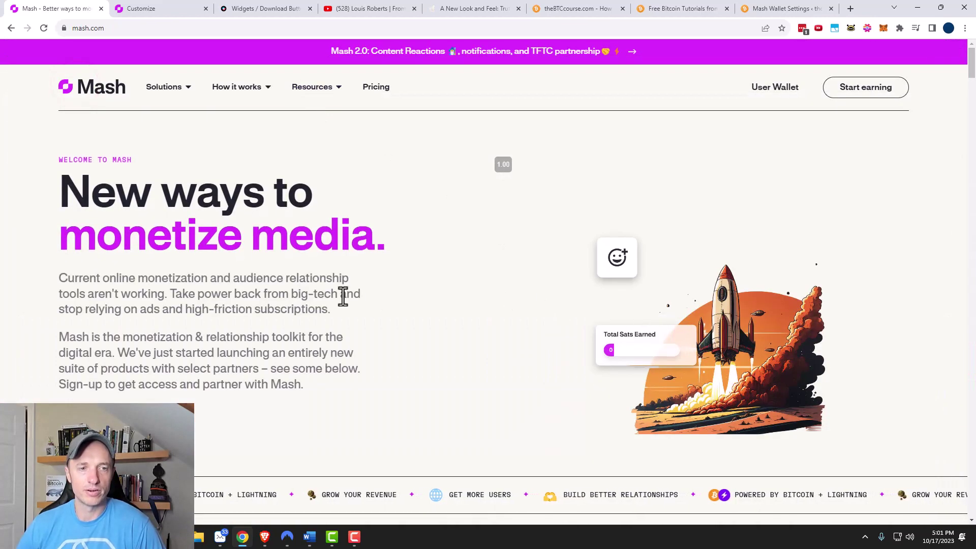
pyautogui.scroll(-1, 343, 298)
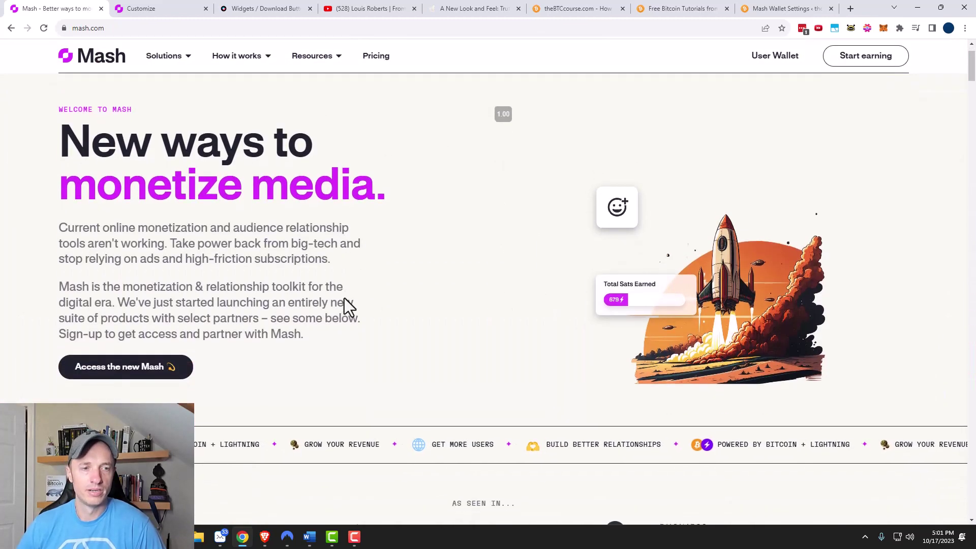
# Step: Open the Mash Partner Waitlist form from the homepage and review its questions without filling it in
pyautogui.click(123, 377)
pyautogui.scroll(-3, 399, 229)
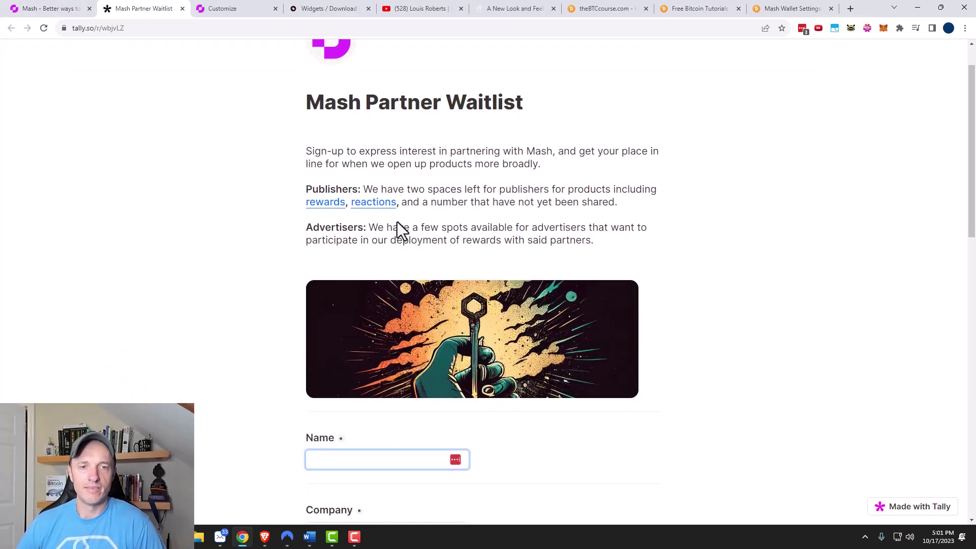
pyautogui.scroll(-10, 380, 334)
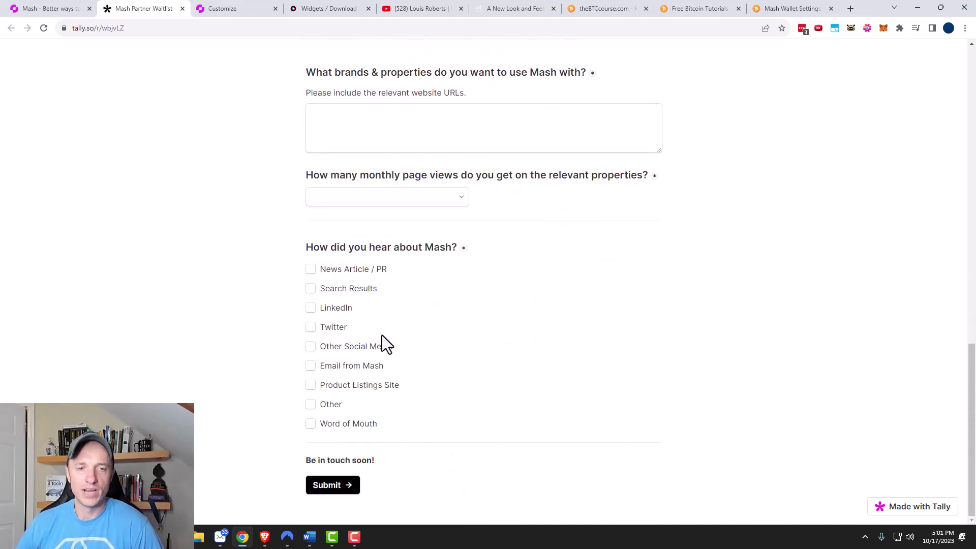
pyautogui.scroll(1, 384, 336)
pyautogui.scroll(-2, 432, 353)
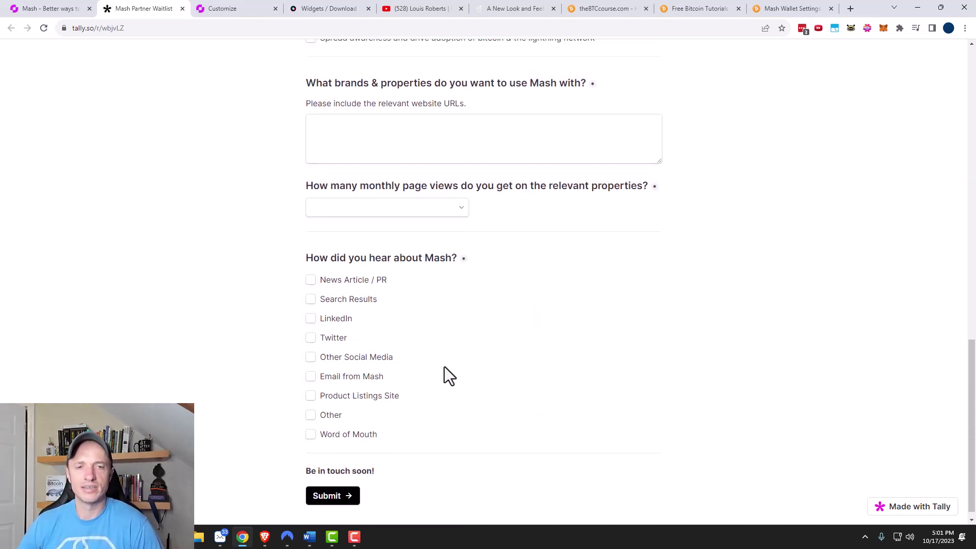
pyautogui.scroll(1, 445, 367)
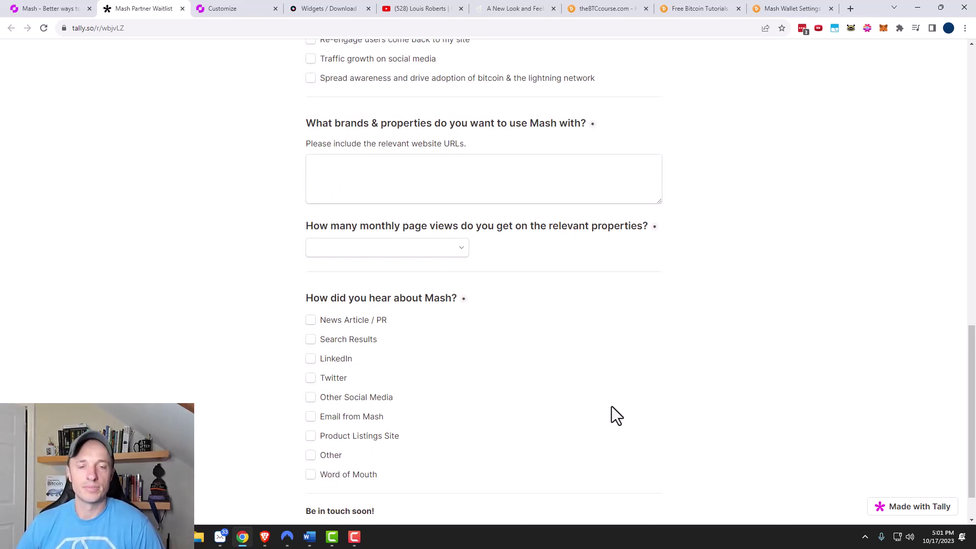
pyautogui.scroll(6, 481, 418)
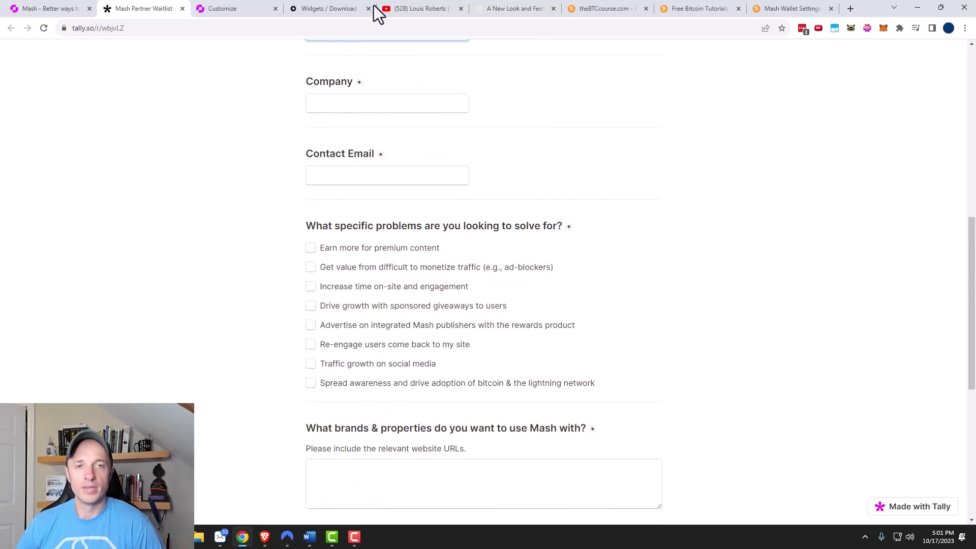
# Step: Revisit the Download Button documentation and the TFTC article to review the reactions beside its paragraphs
pyautogui.click(338, 8)
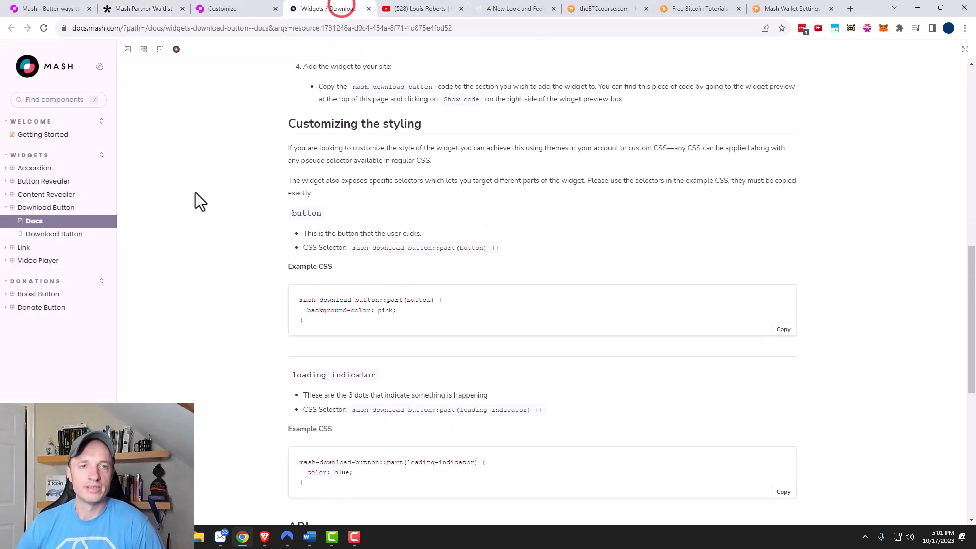
pyautogui.click(515, 9)
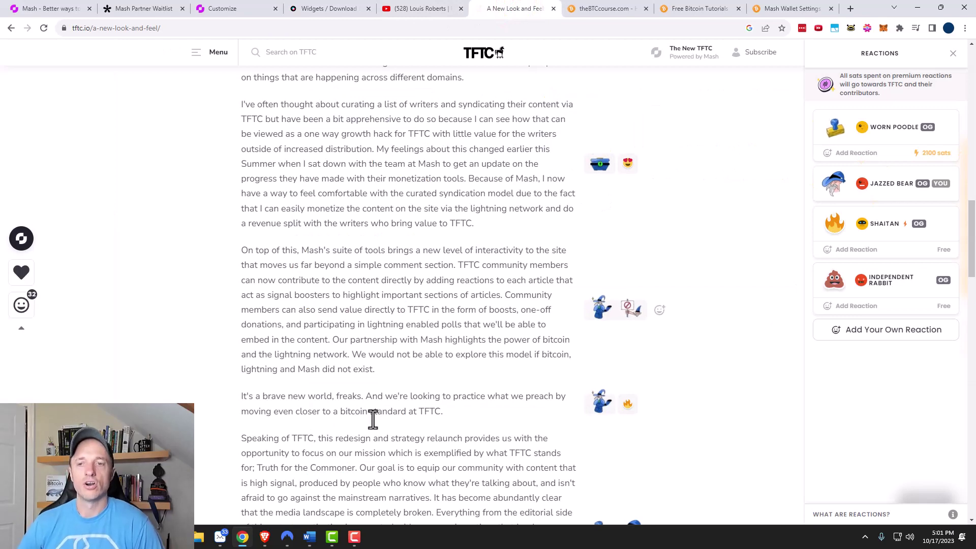
pyautogui.scroll(-1, 448, 371)
pyautogui.scroll(1, 450, 397)
pyautogui.scroll(10, 450, 386)
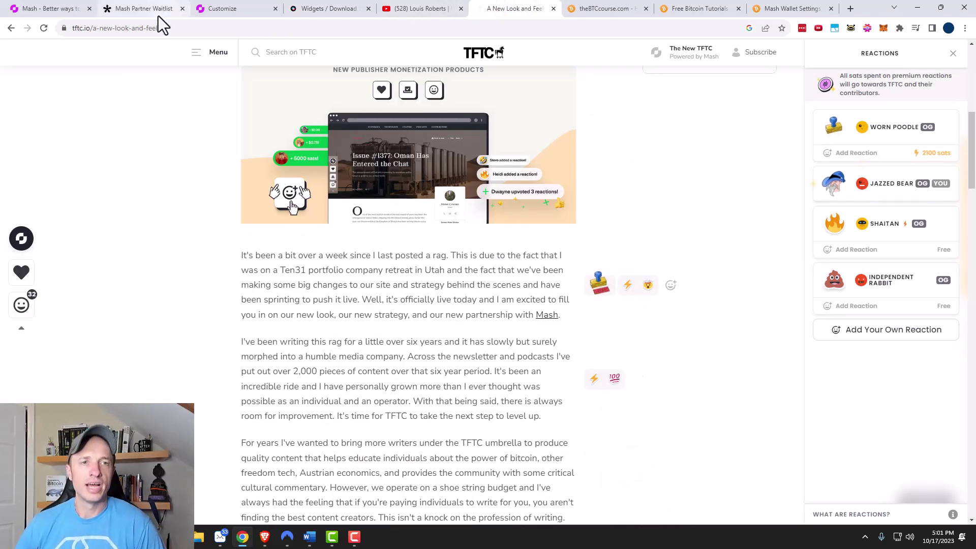
# Step: Move the YouTube interview's browser tab directly beside the Mash homepage tab and return to the Mash homepage
pyautogui.click(46, 9)
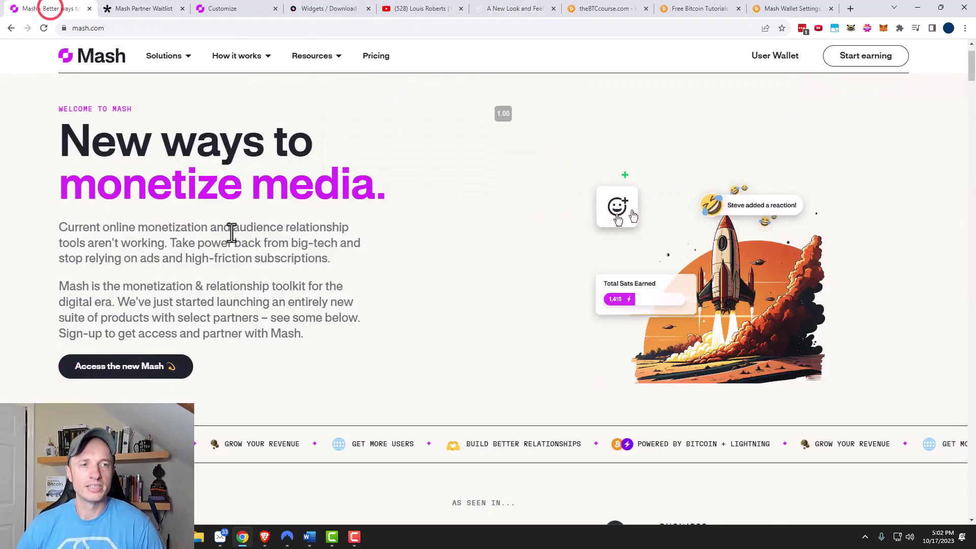
pyautogui.click(407, 7)
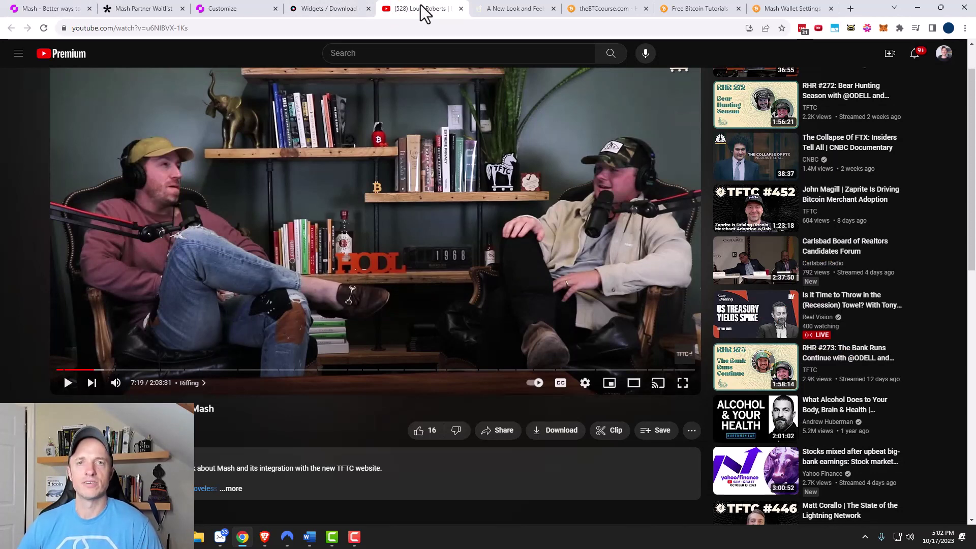
pyautogui.moveTo(416, 8); pyautogui.dragTo(130, 2)
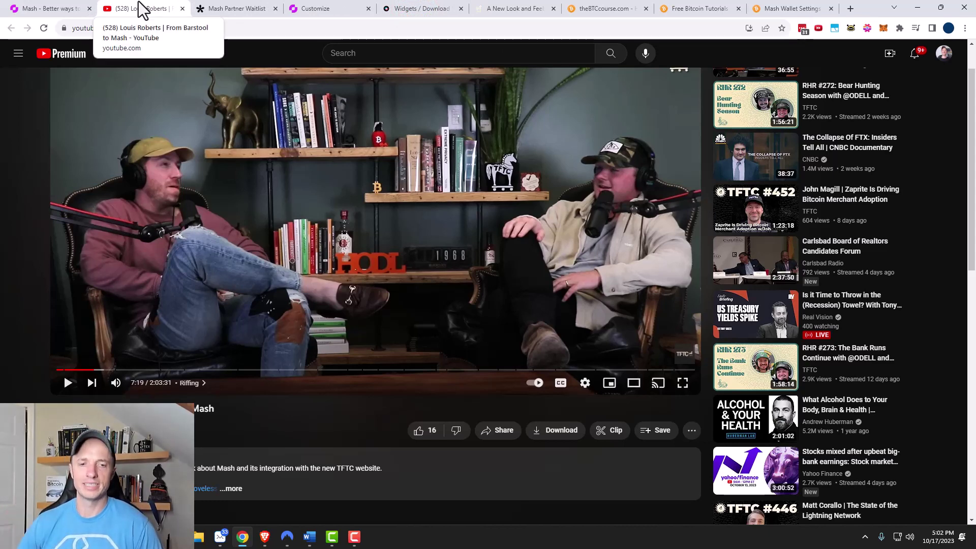
pyautogui.click(32, 10)
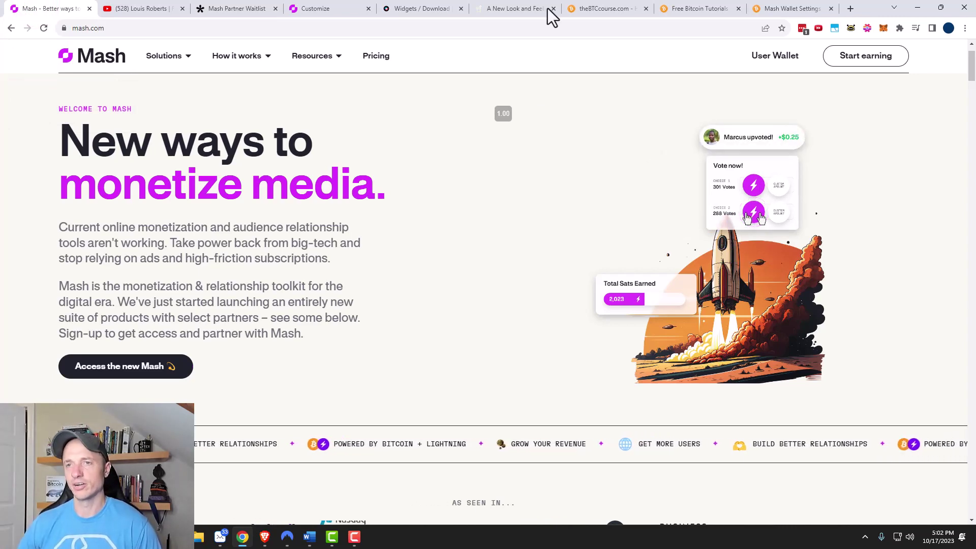
# Step: Check the browser wallet's balance and recent outgoing transactions, and switch to theBTCcourse.com's homepage
pyautogui.click(851, 28)
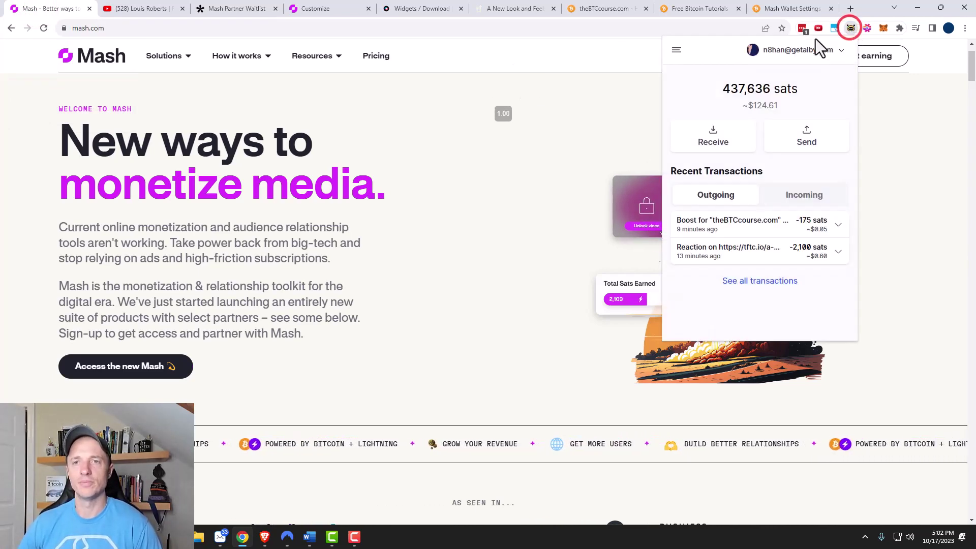
pyautogui.click(567, 56)
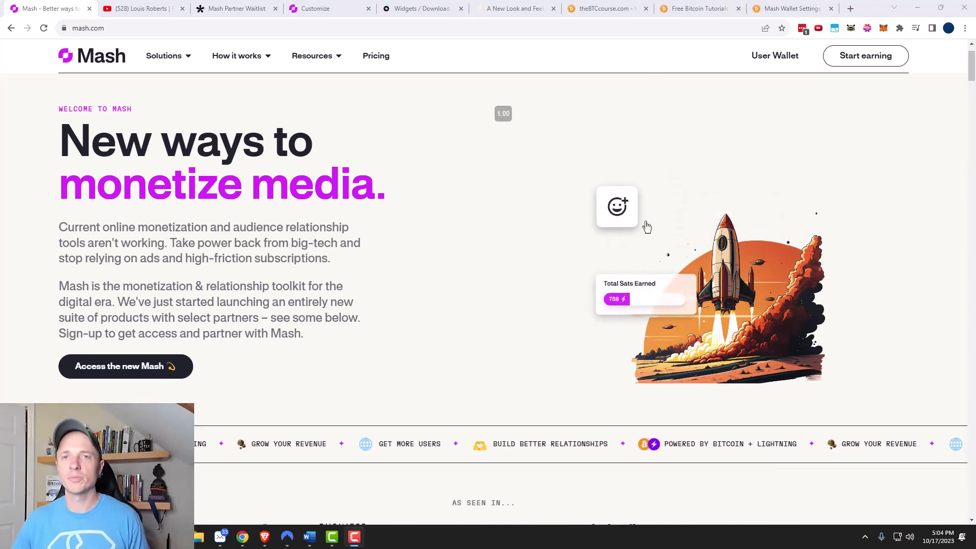
pyautogui.click(602, 10)
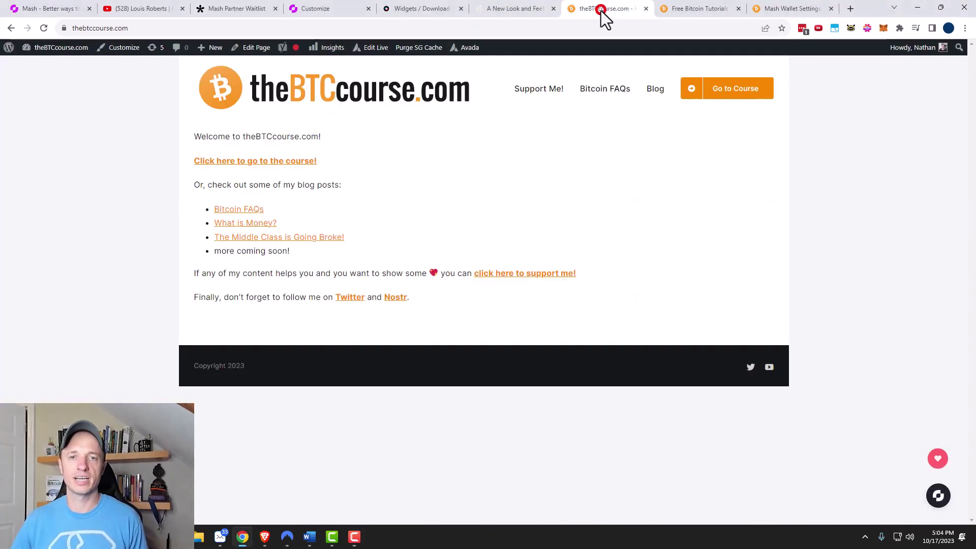